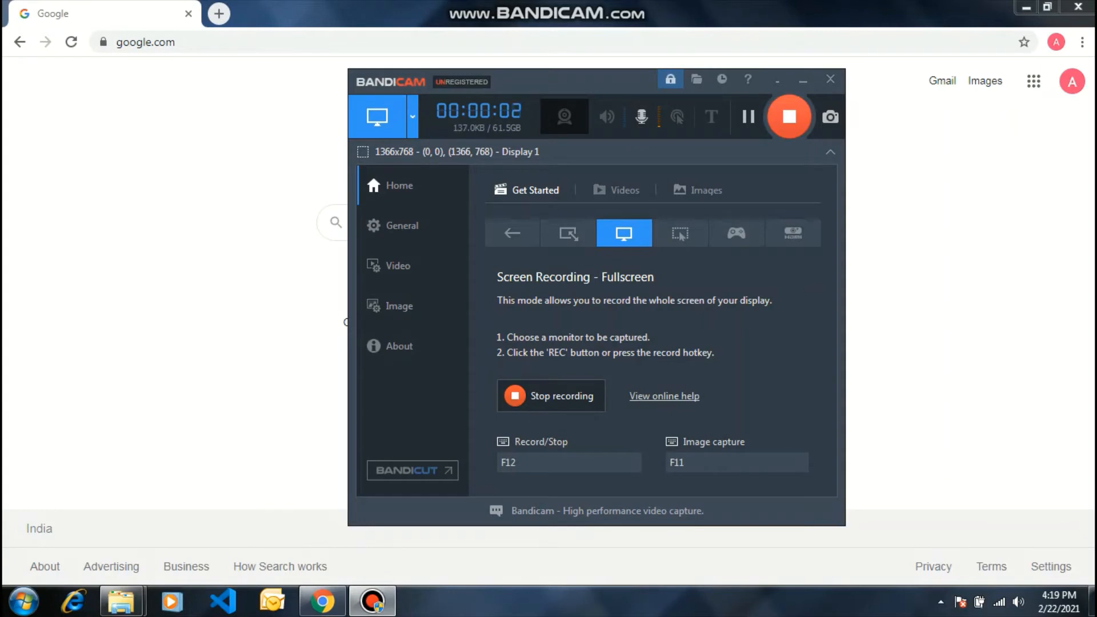
{"action": "key", "text": "alt+Tab"}
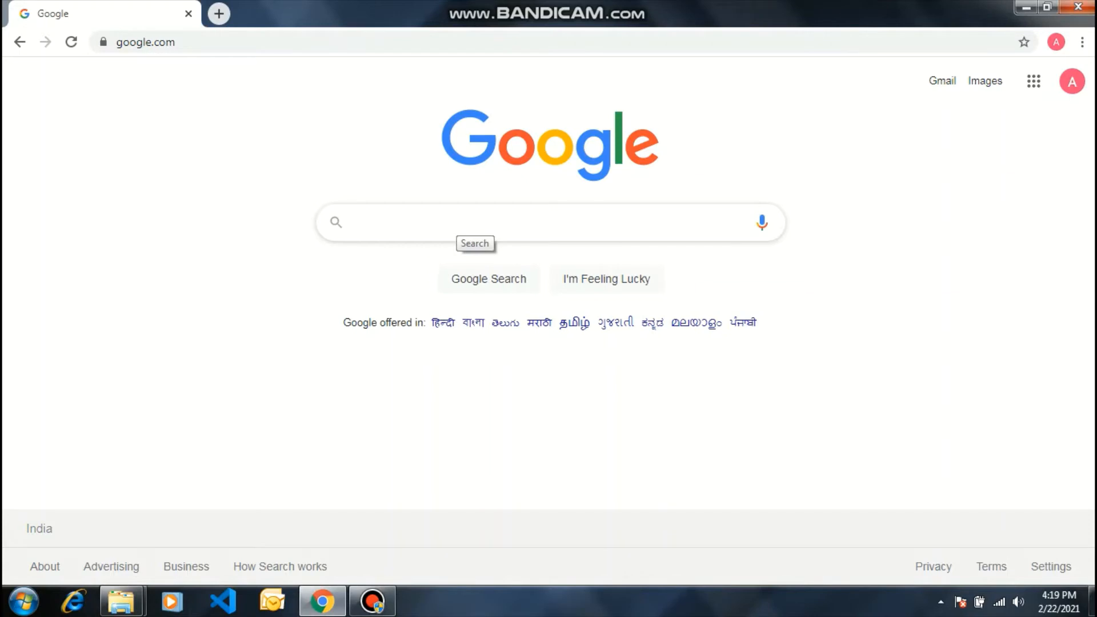
{"action": "left_click", "coordinate": [460, 224]}
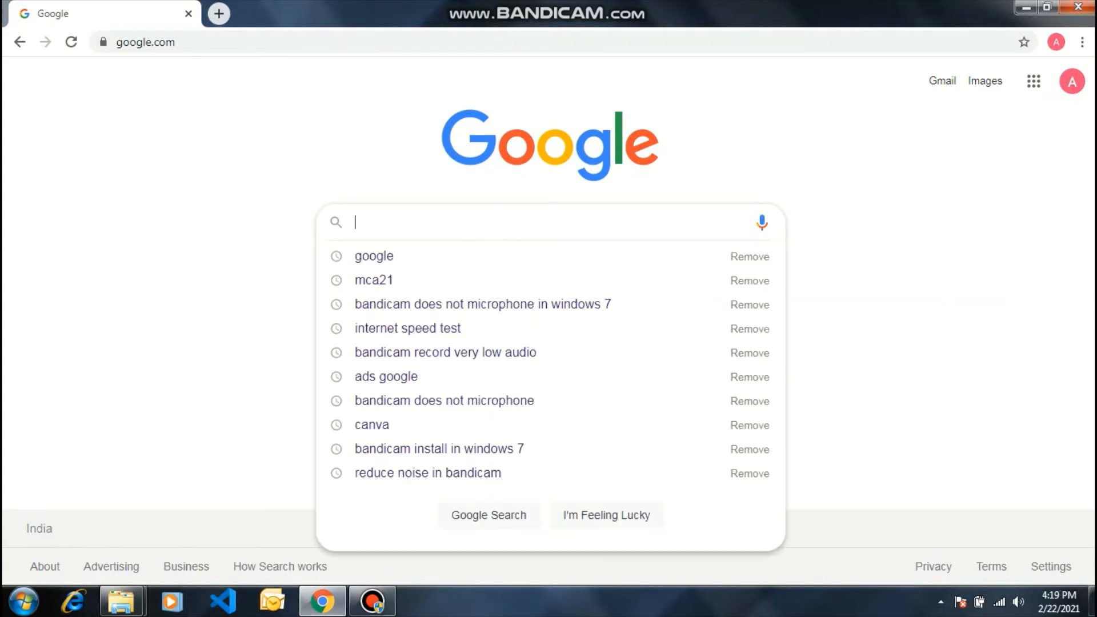
{"action": "type", "text": "mca21"}
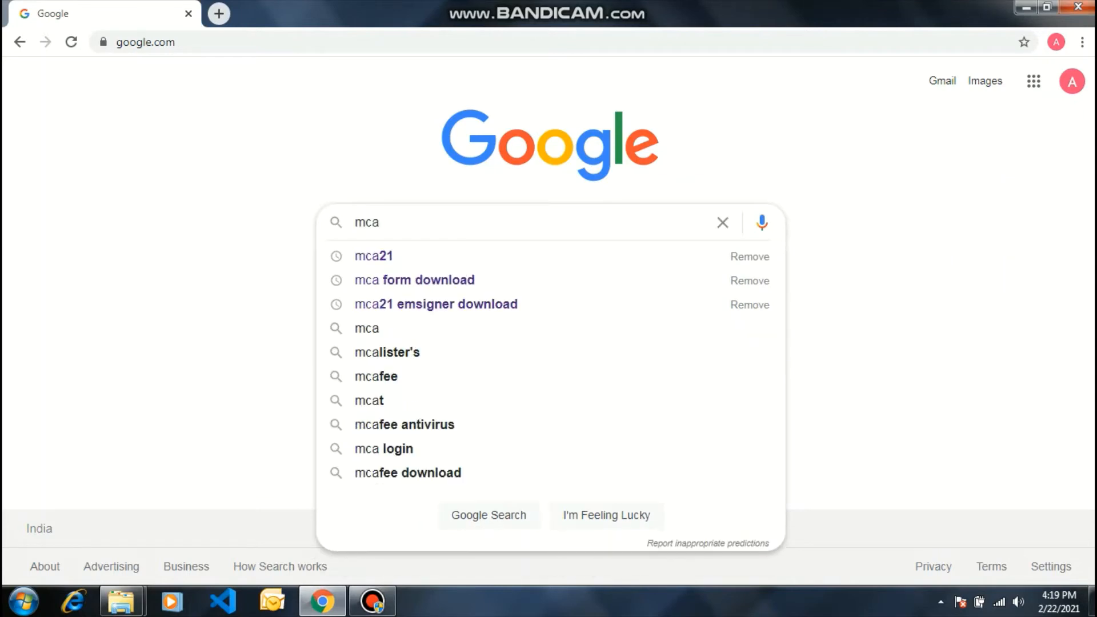
{"action": "key", "text": "Return"}
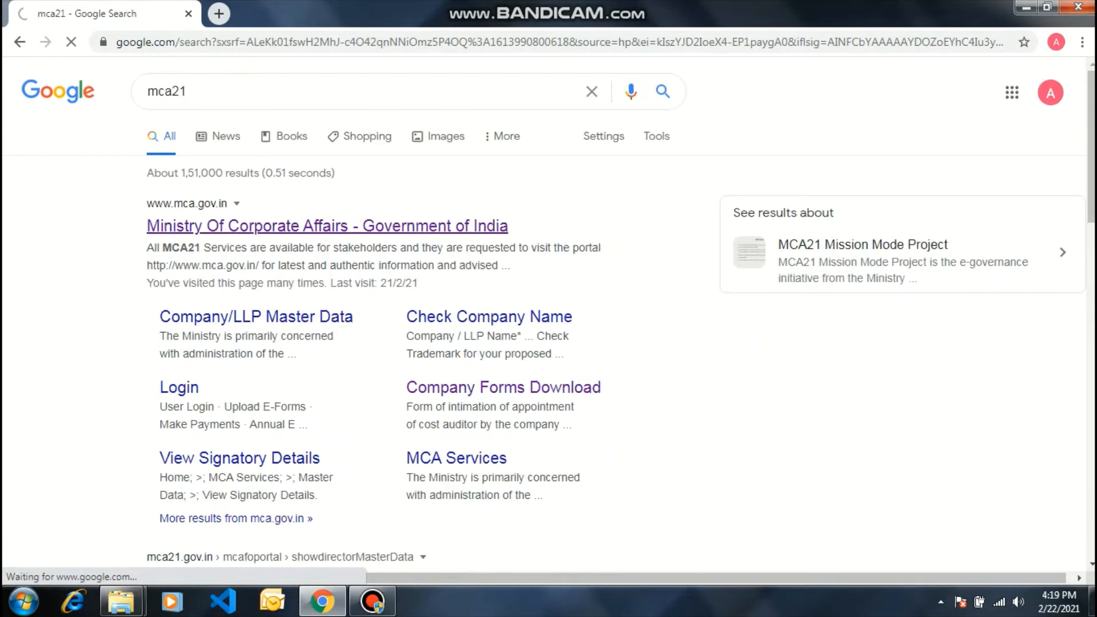
{"action": "left_click", "coordinate": [327, 225]}
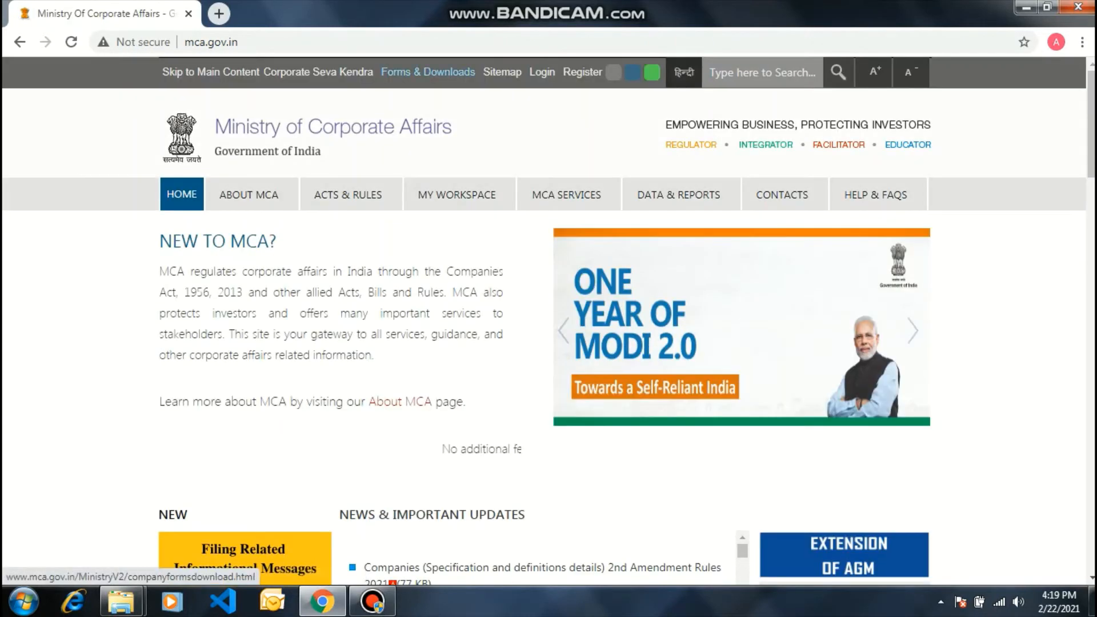
- On the Forms & Downloads page, search for adt-1 to locate the ADT-1 e-form
{"action": "left_click", "coordinate": [428, 72]}
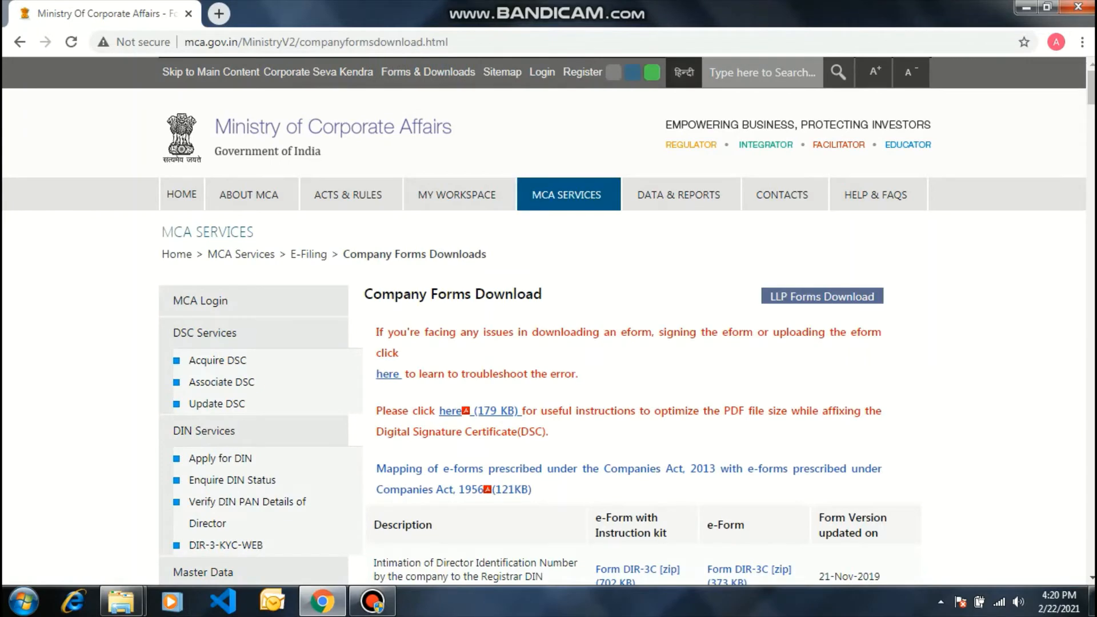
{"action": "mouse_move", "coordinate": [566, 195]}
{"action": "key", "text": "ctrl+f"}
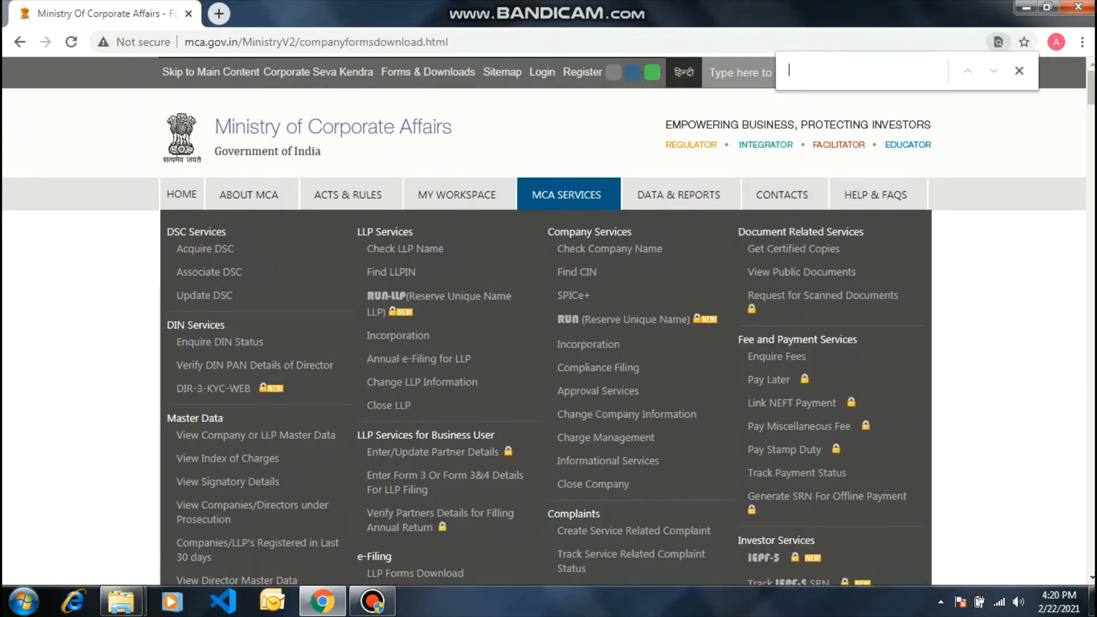
{"action": "type", "text": "adt-1"}
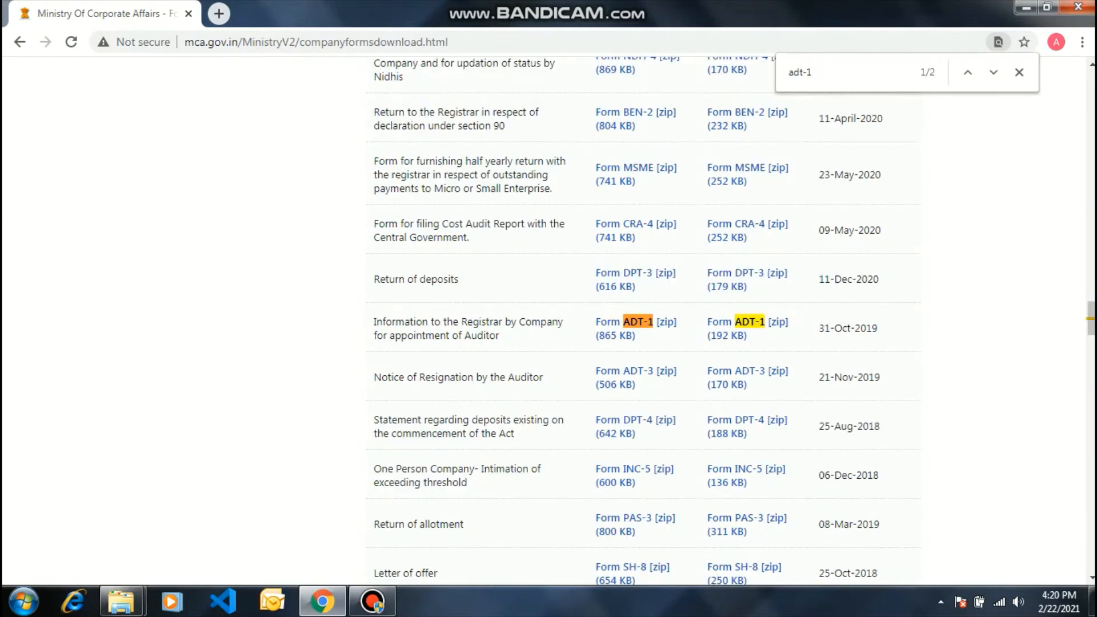
{"action": "scroll", "coordinate": [634, 223], "scroll_direction": "up", "scroll_amount": 3}
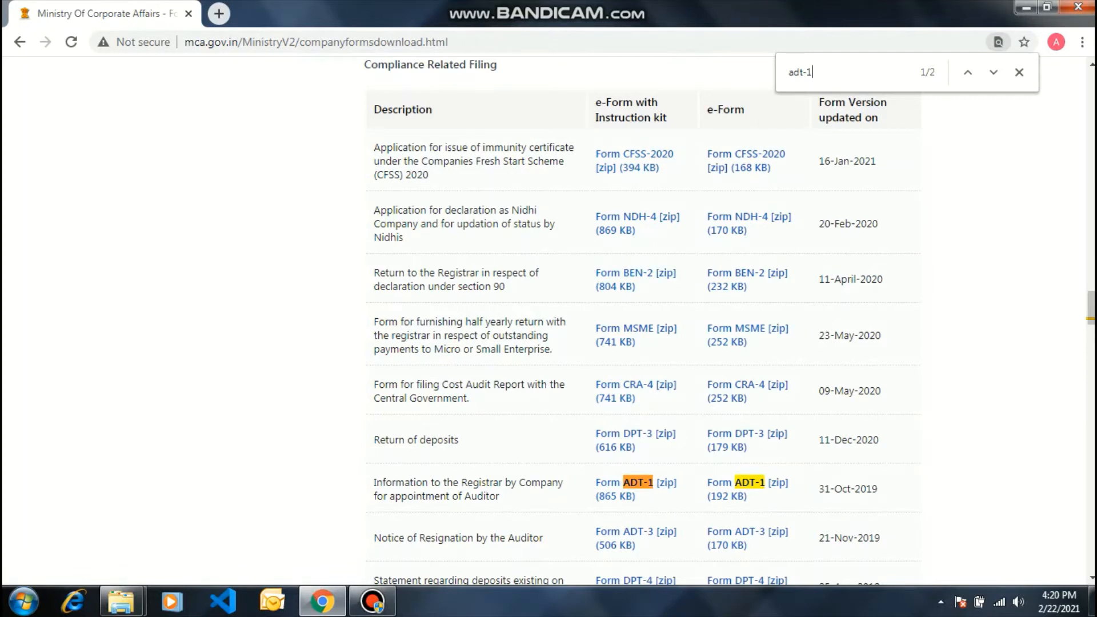
- Download the 'Form ADT-1 [zip]' e-form and show it in its folder
{"action": "left_click", "coordinate": [750, 483]}
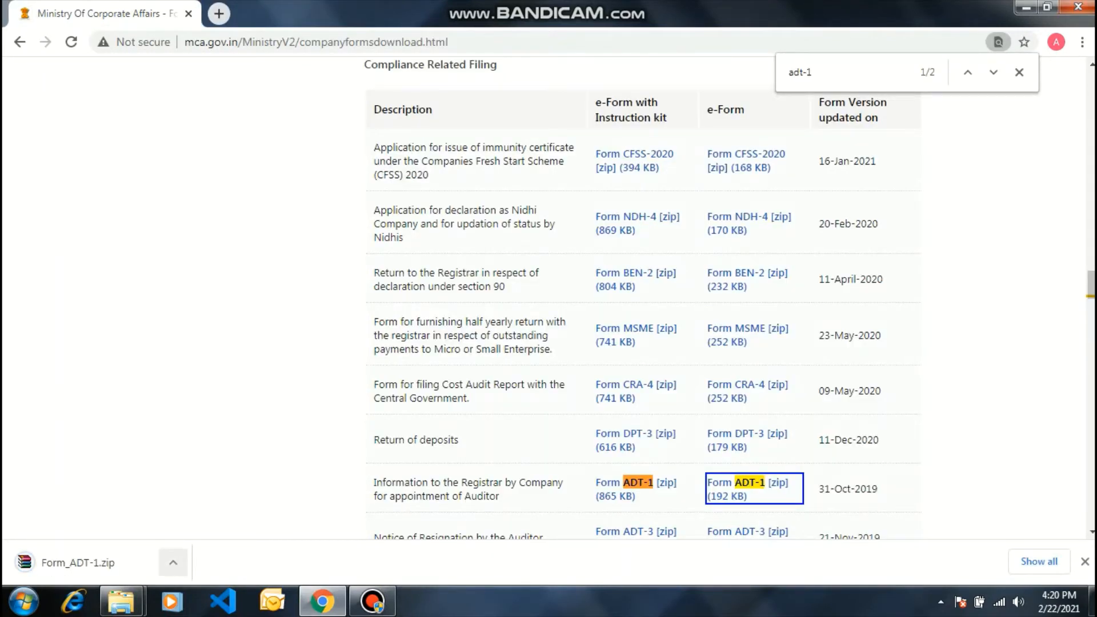
{"action": "left_click", "coordinate": [173, 562]}
{"action": "left_click", "coordinate": [221, 507]}
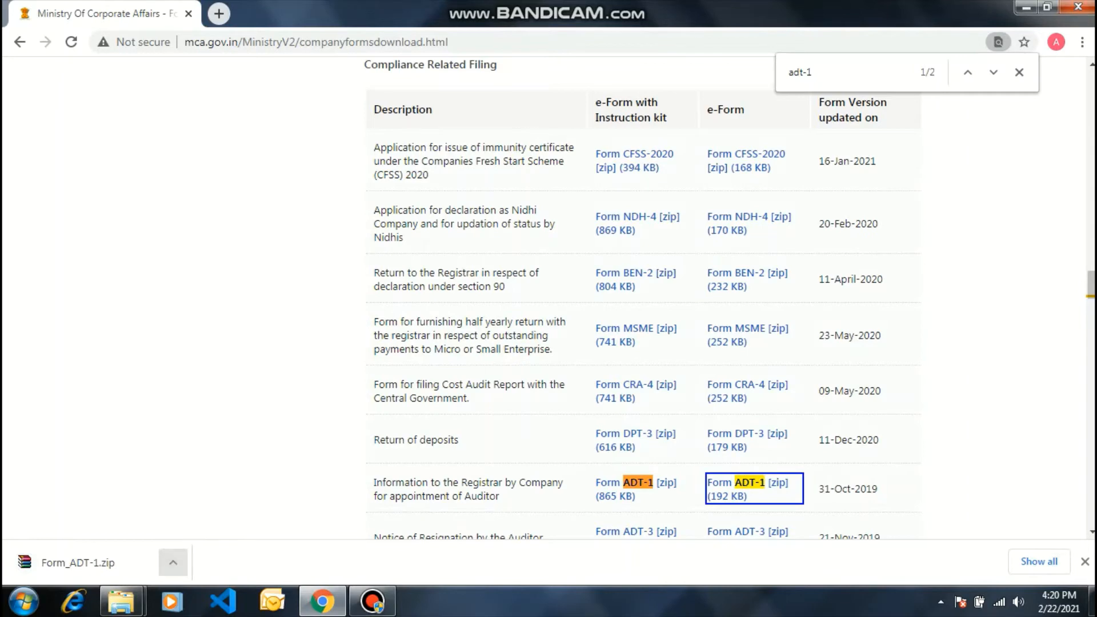
- Extract Form_ADT-1.zip into a Form_ADT-1 folder
{"action": "right_click", "coordinate": [295, 129]}
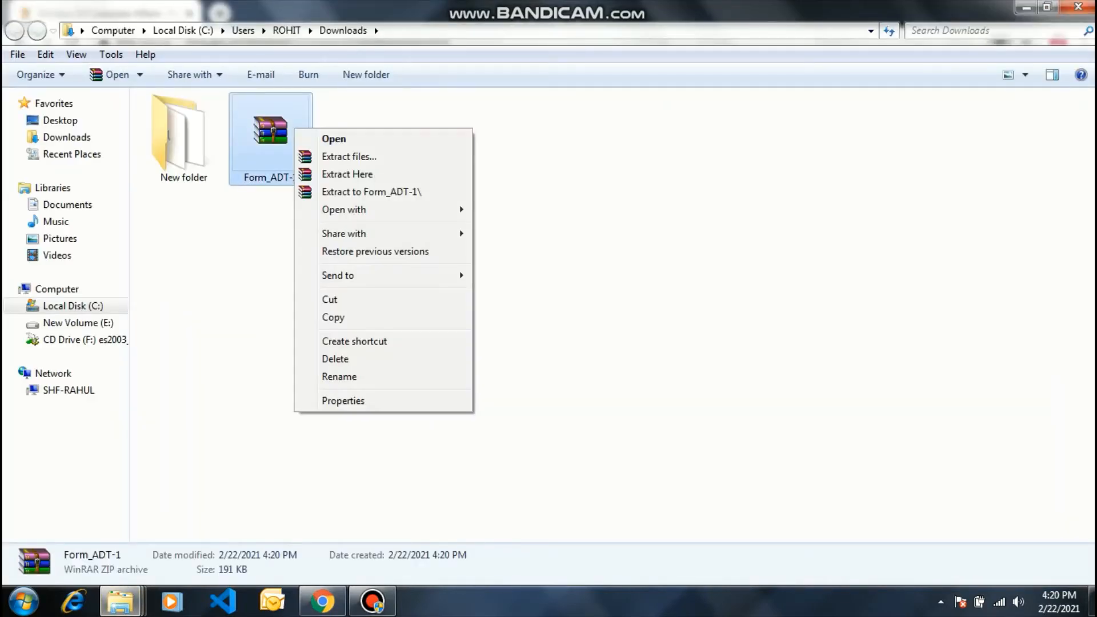
{"action": "left_click", "coordinate": [348, 155]}
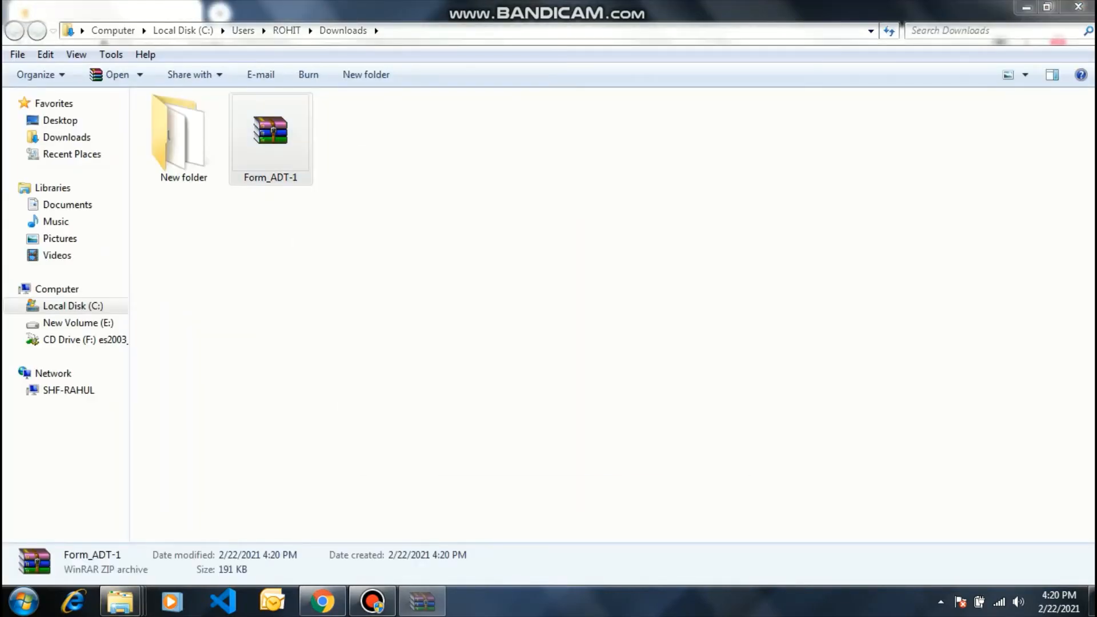
{"action": "key", "text": "Return"}
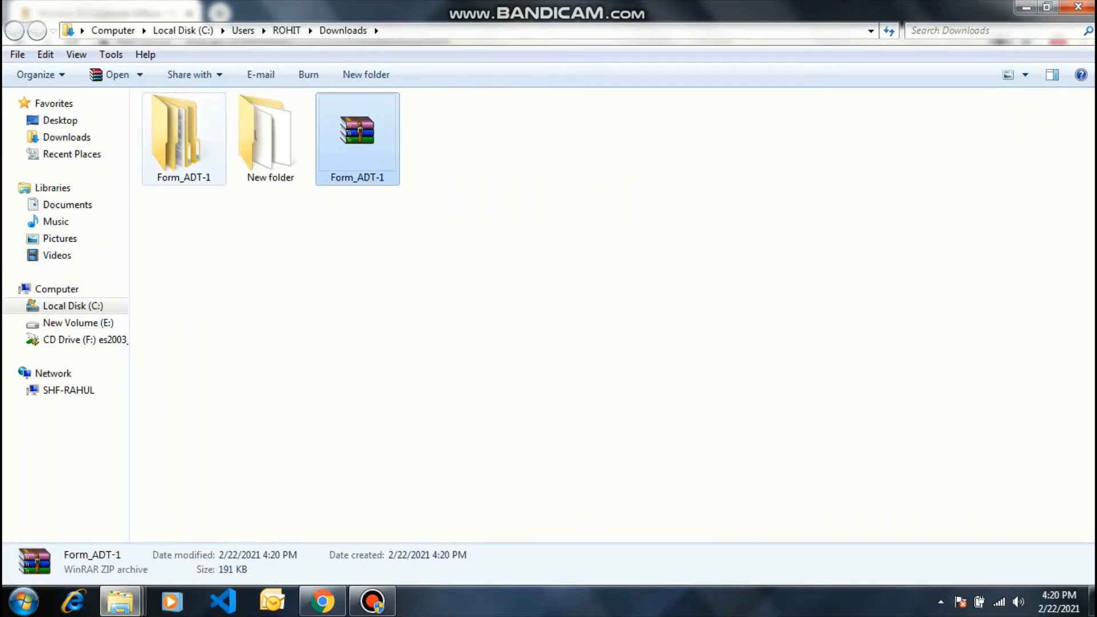
- Open Form_ADT-1.pdf from inside the nested Form_ADT-1 folders
{"action": "double_click", "coordinate": [184, 140]}
{"action": "left_click", "coordinate": [187, 121]}
{"action": "double_click", "coordinate": [187, 121]}
{"action": "left_click", "coordinate": [187, 121]}
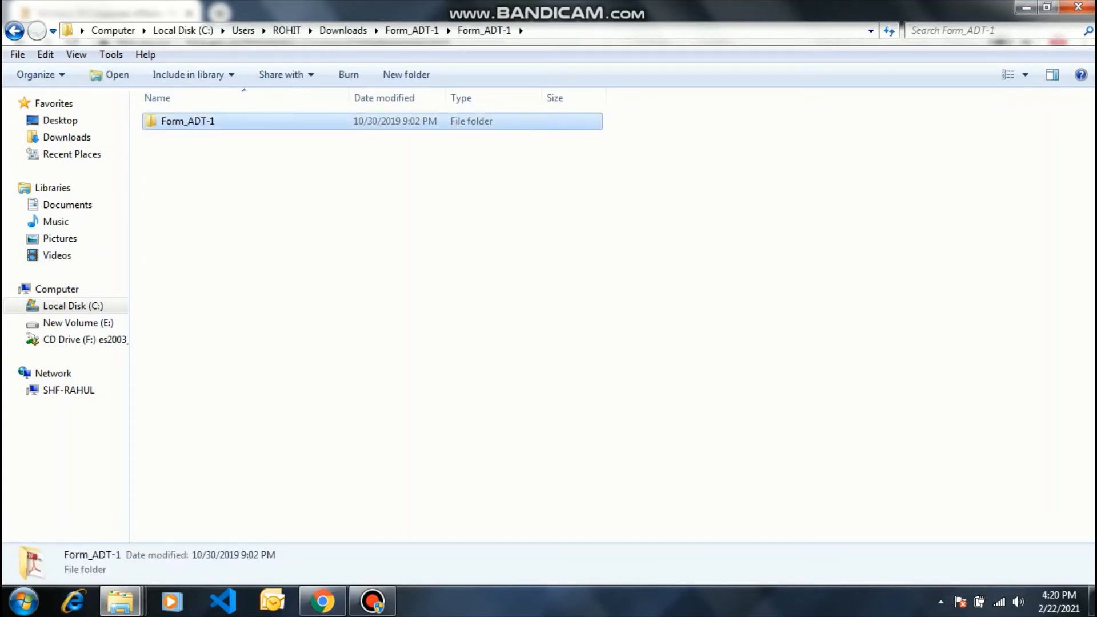
{"action": "double_click", "coordinate": [188, 121]}
{"action": "left_click", "coordinate": [187, 121]}
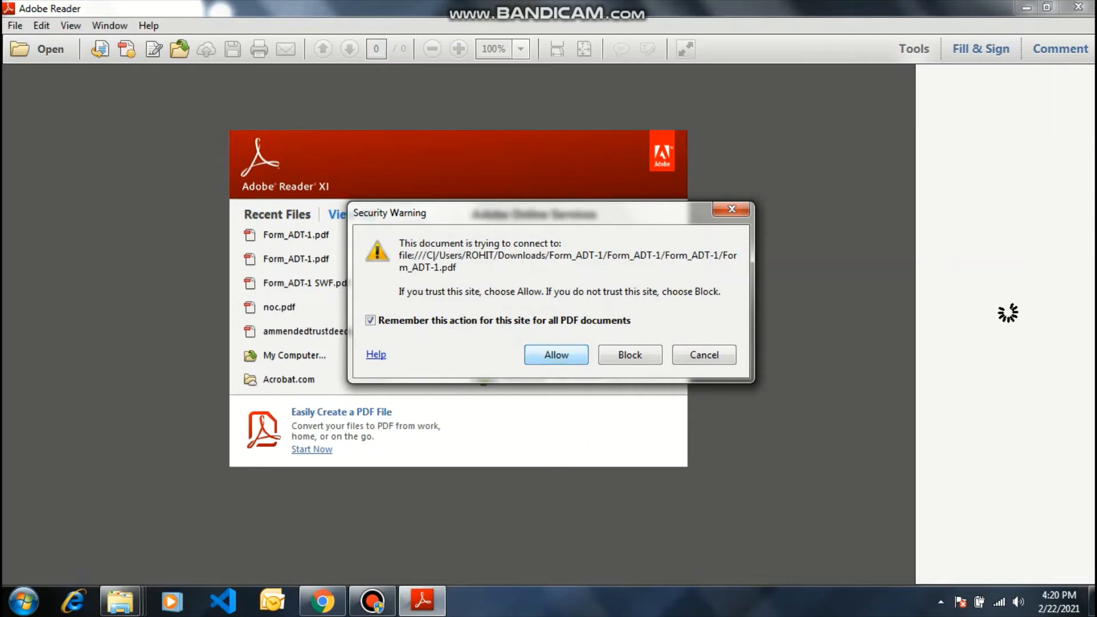
- Allow the security warning's connection and select the blank form's CIN field
{"action": "key", "text": "Return"}
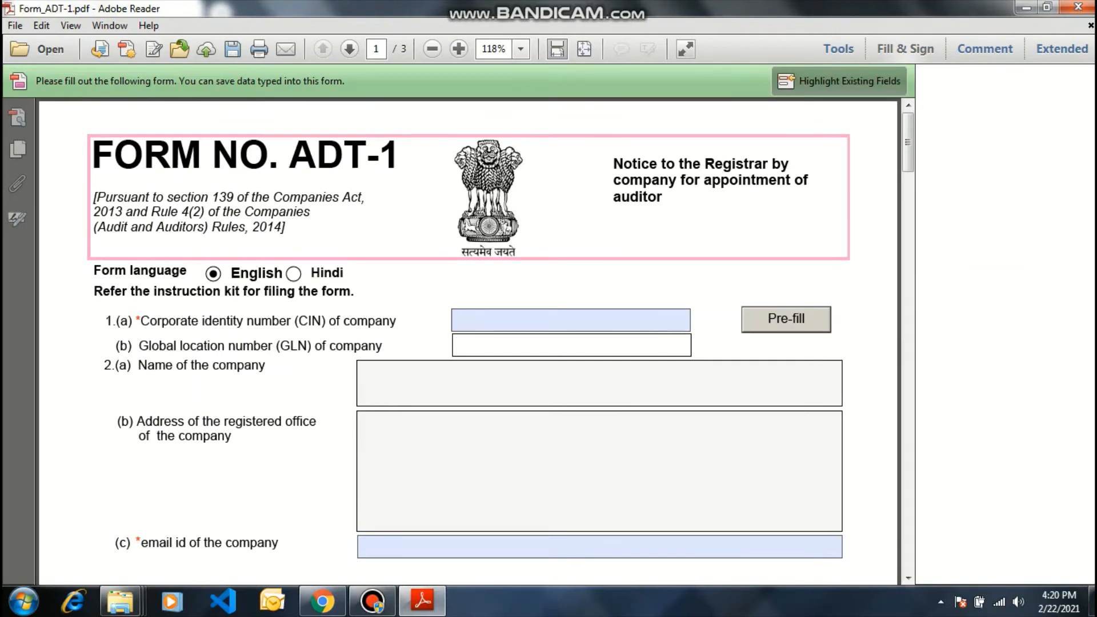
{"action": "scroll", "coordinate": [1006, 318], "scroll_direction": "down", "scroll_amount": 20}
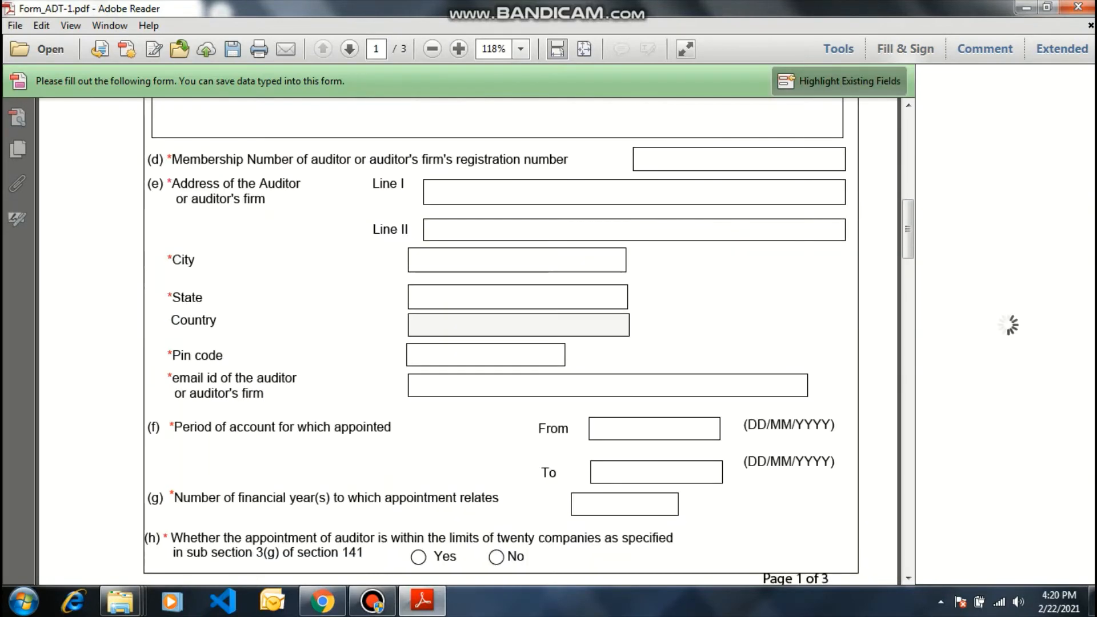
{"action": "scroll", "coordinate": [467, 341], "scroll_direction": "up", "scroll_amount": 20}
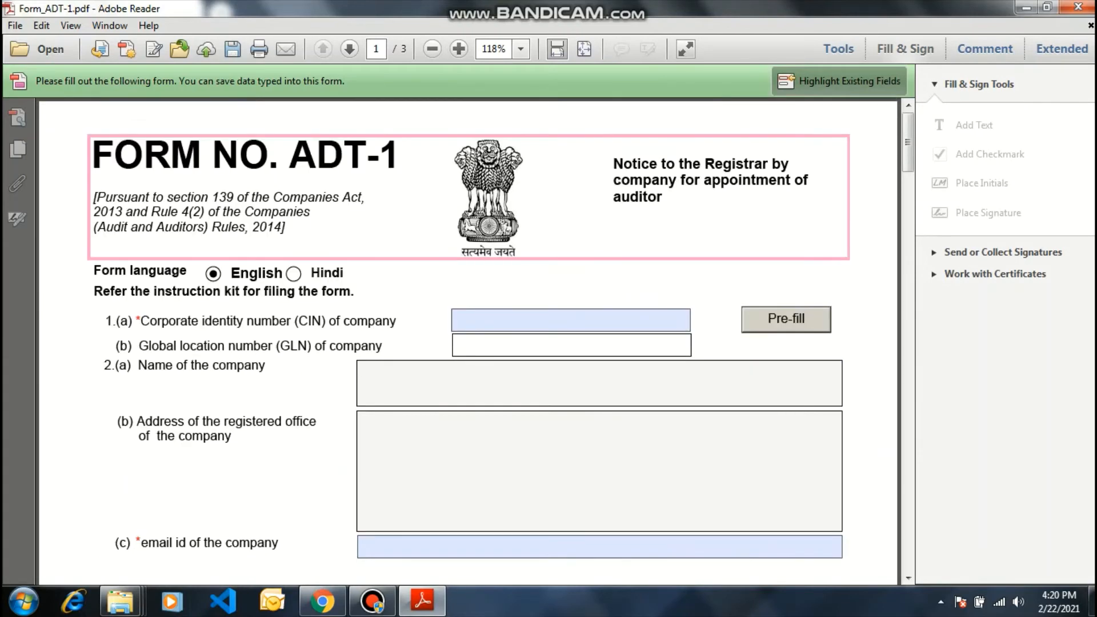
{"action": "left_click", "coordinate": [571, 320]}
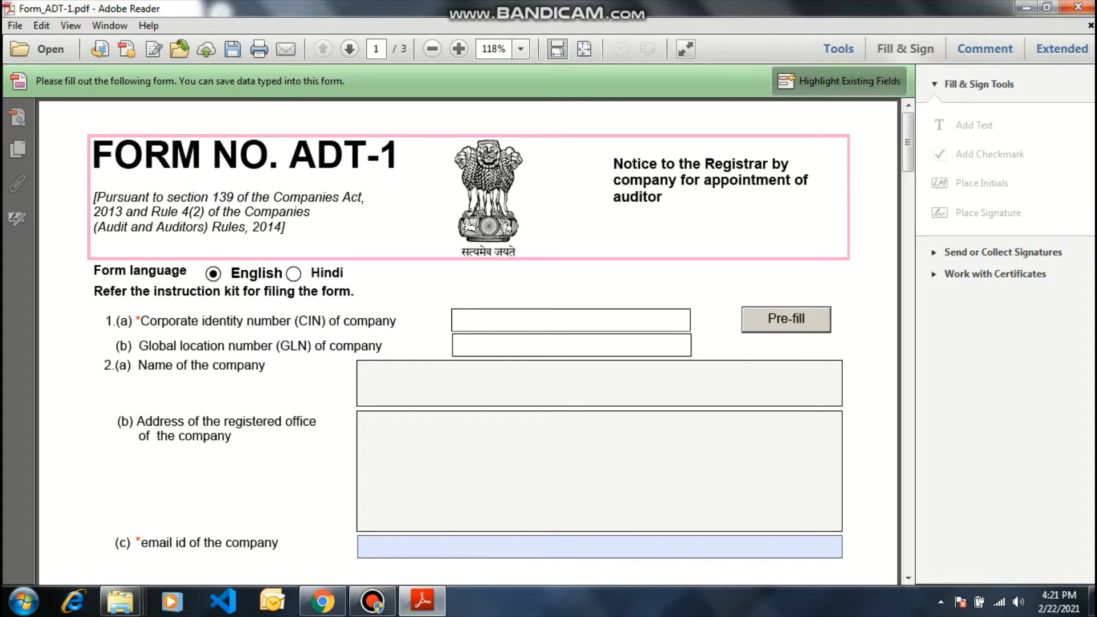
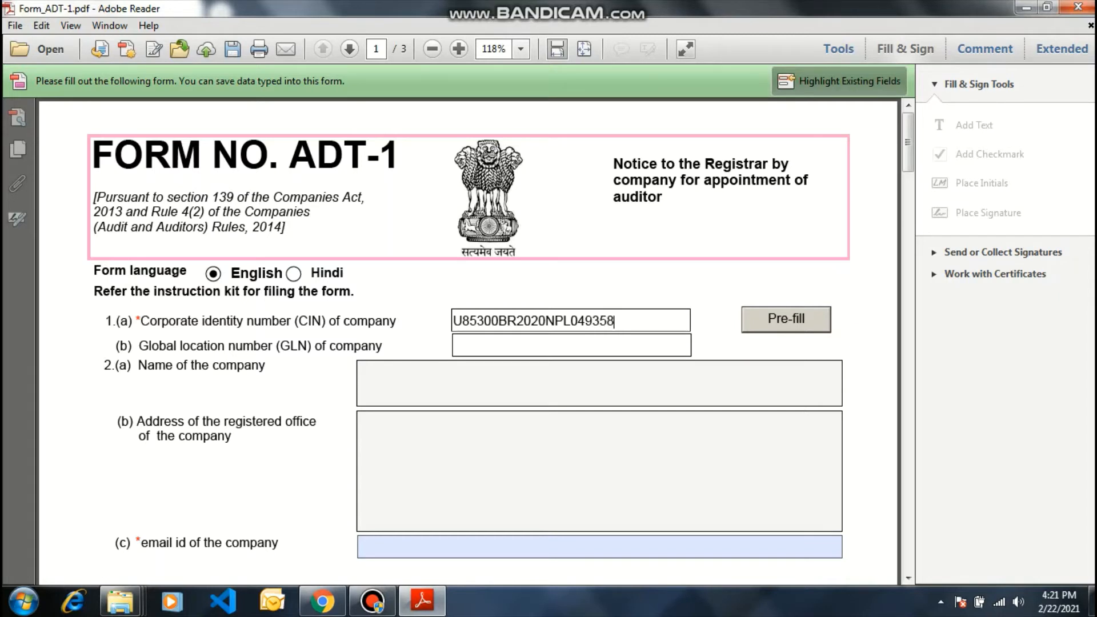
- Enter the company's CIN and pre-fill its name, registered address and e-mail
{"action": "left_click", "coordinate": [786, 320]}
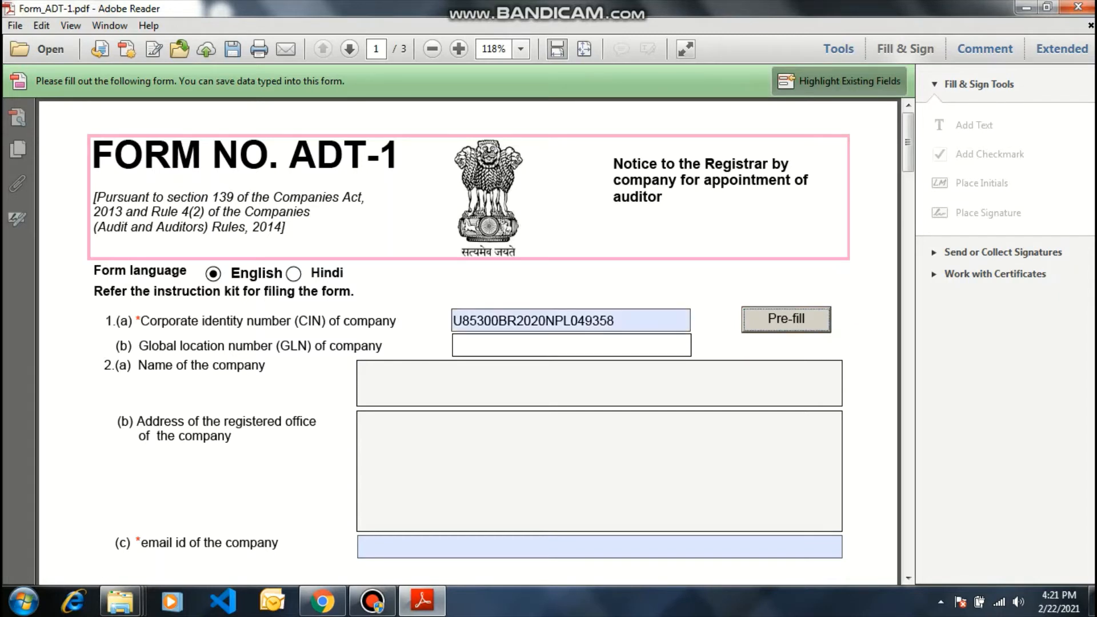
{"action": "key", "text": "Return"}
- Trust this document always and save it, replacing the existing Form_ADT-1.pdf
{"action": "left_click", "coordinate": [840, 80]}
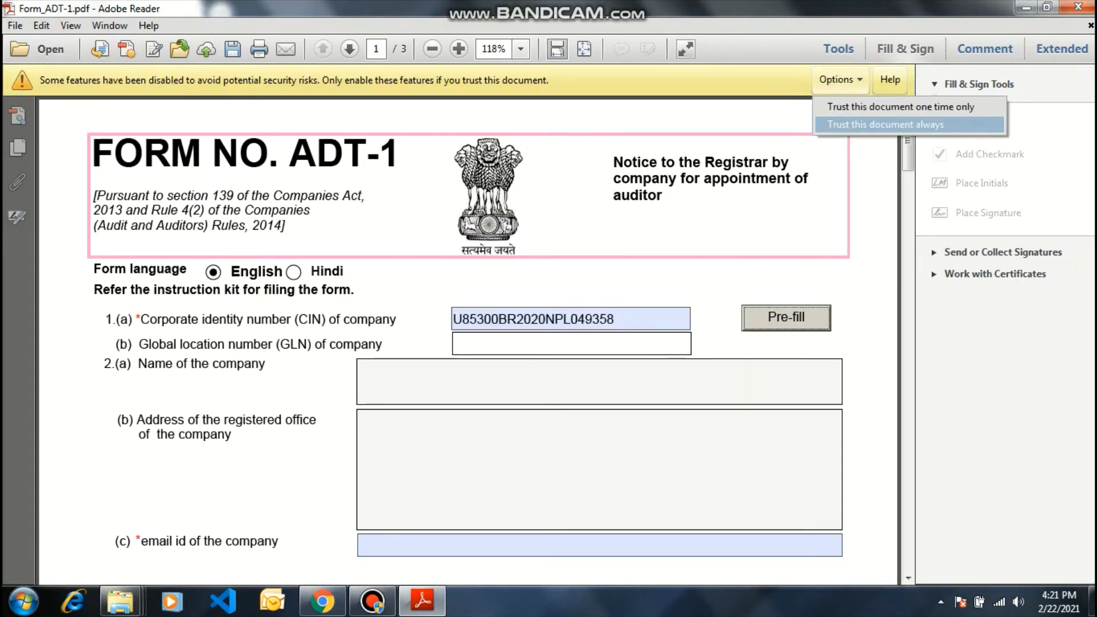
{"action": "left_click", "coordinate": [886, 124]}
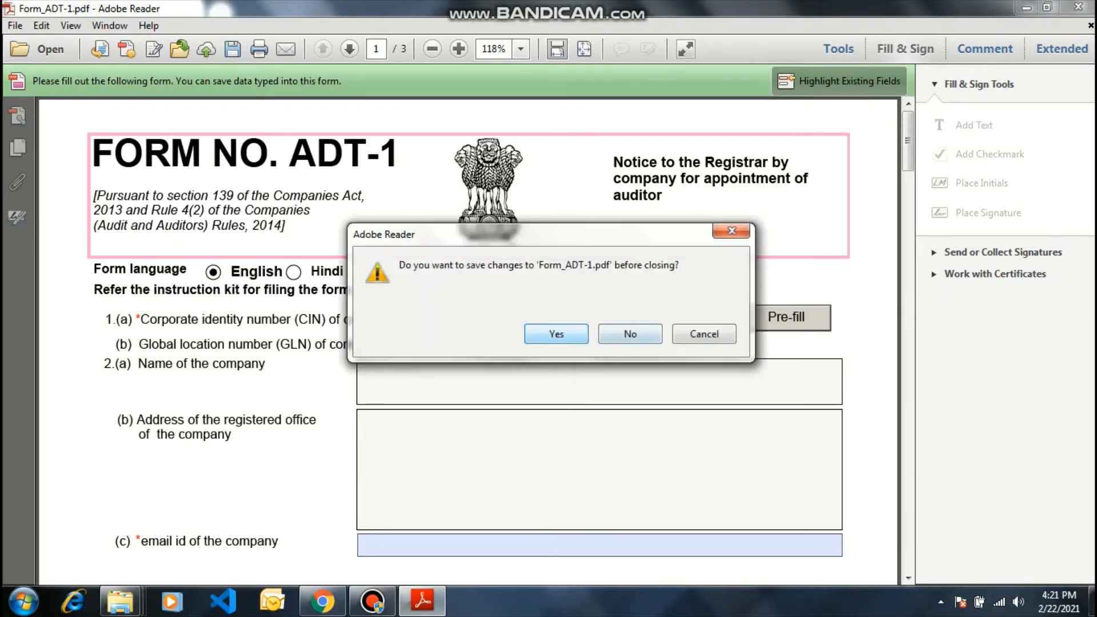
{"action": "key", "text": "Return"}
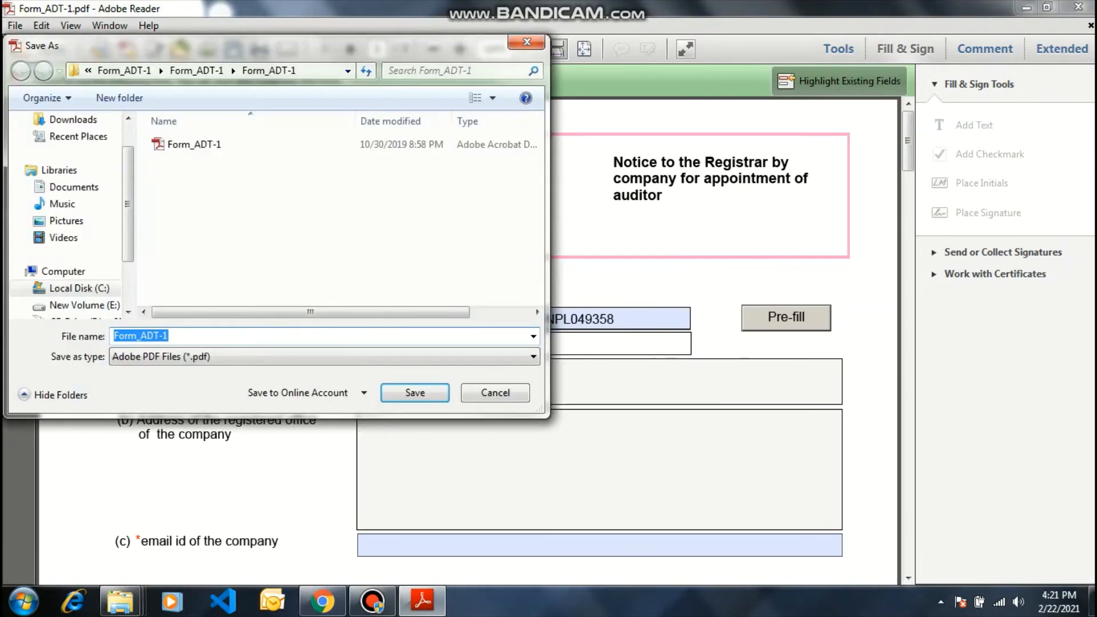
{"action": "key", "text": "Return"}
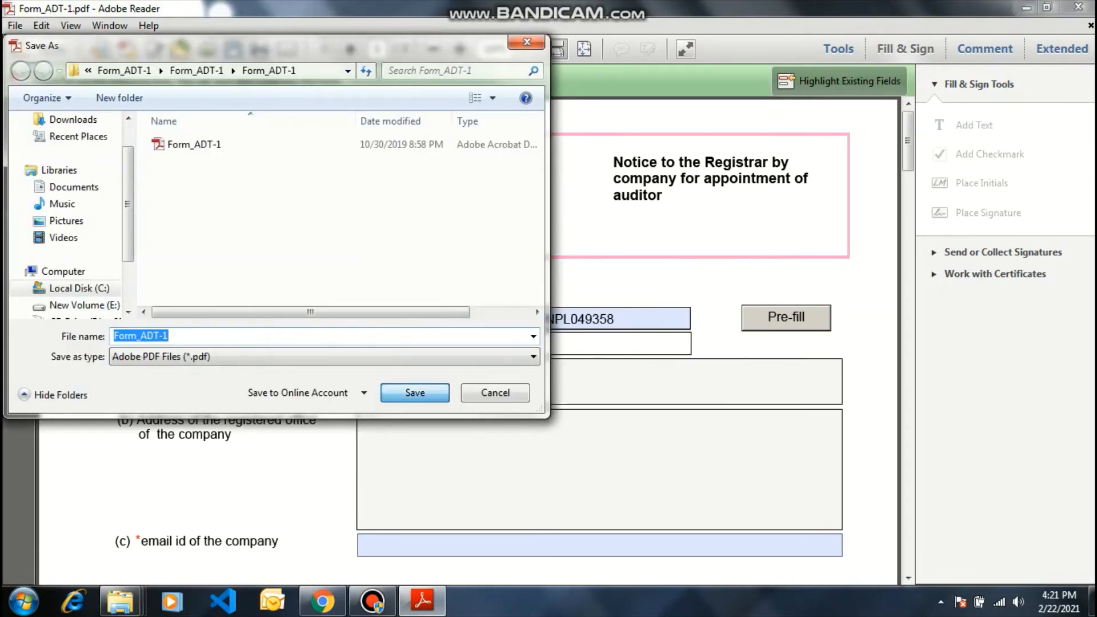
{"action": "key", "text": "y"}
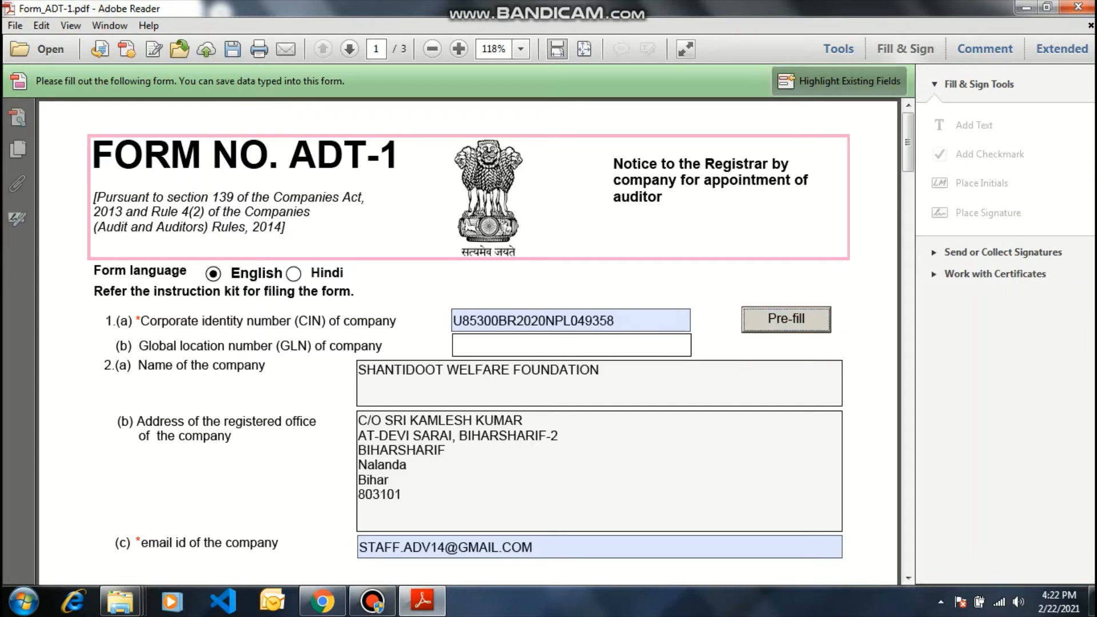
- Answer No to 3(a), choose 'First auditor by Board of directors/members/C&AG', and No to joint auditors
{"action": "scroll", "coordinate": [467, 343], "scroll_direction": "down", "scroll_amount": 3}
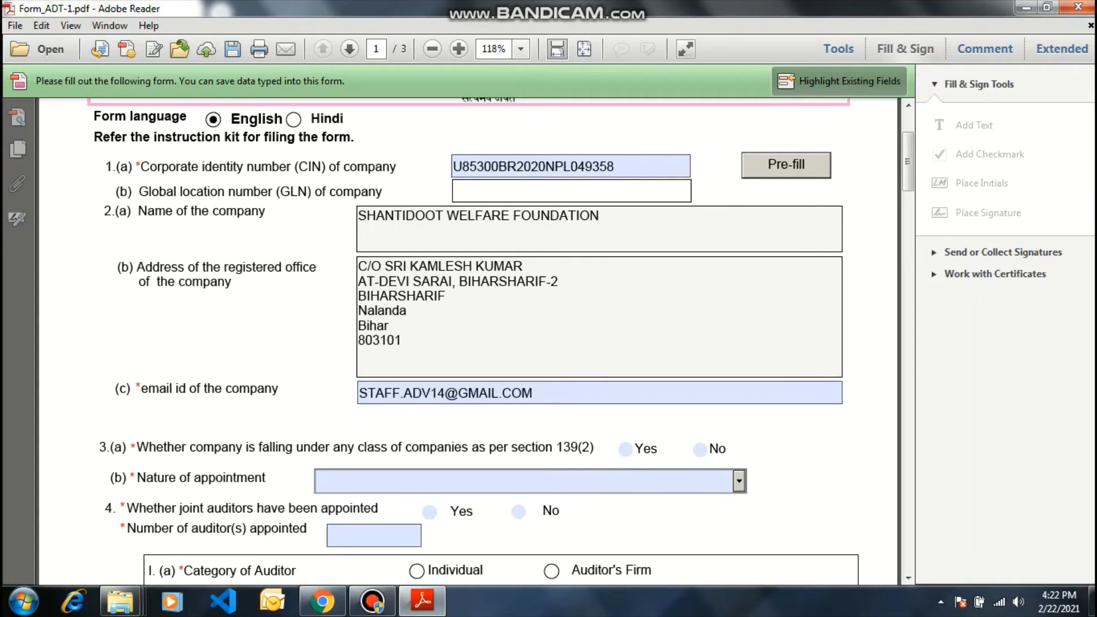
{"action": "scroll", "coordinate": [467, 343], "scroll_direction": "down", "scroll_amount": 3}
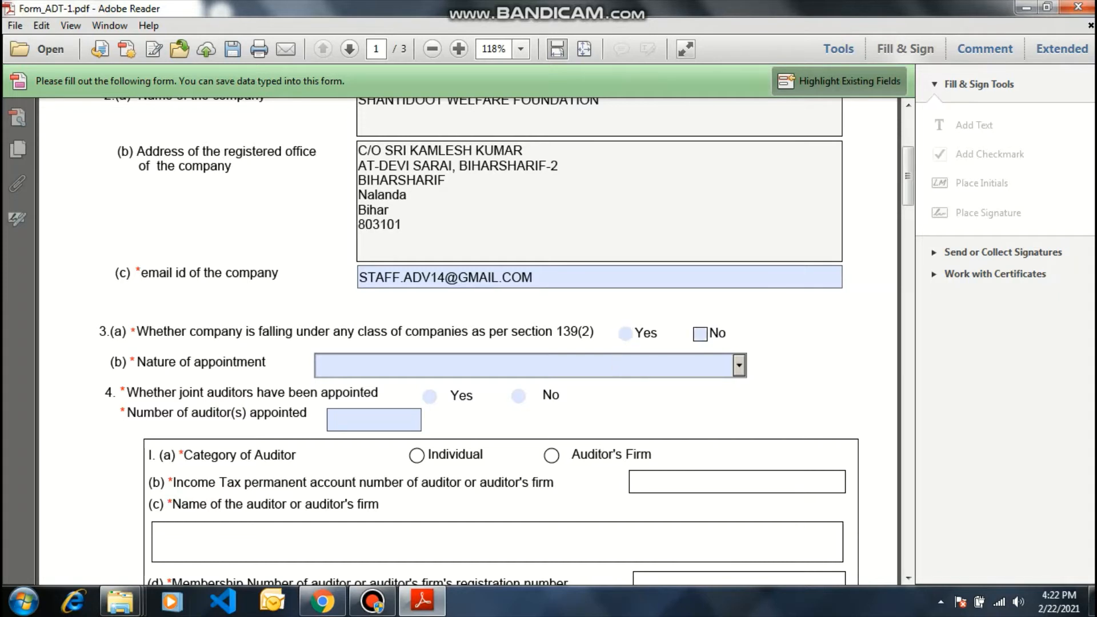
{"action": "left_click", "coordinate": [700, 334]}
{"action": "key", "text": "Tab"}
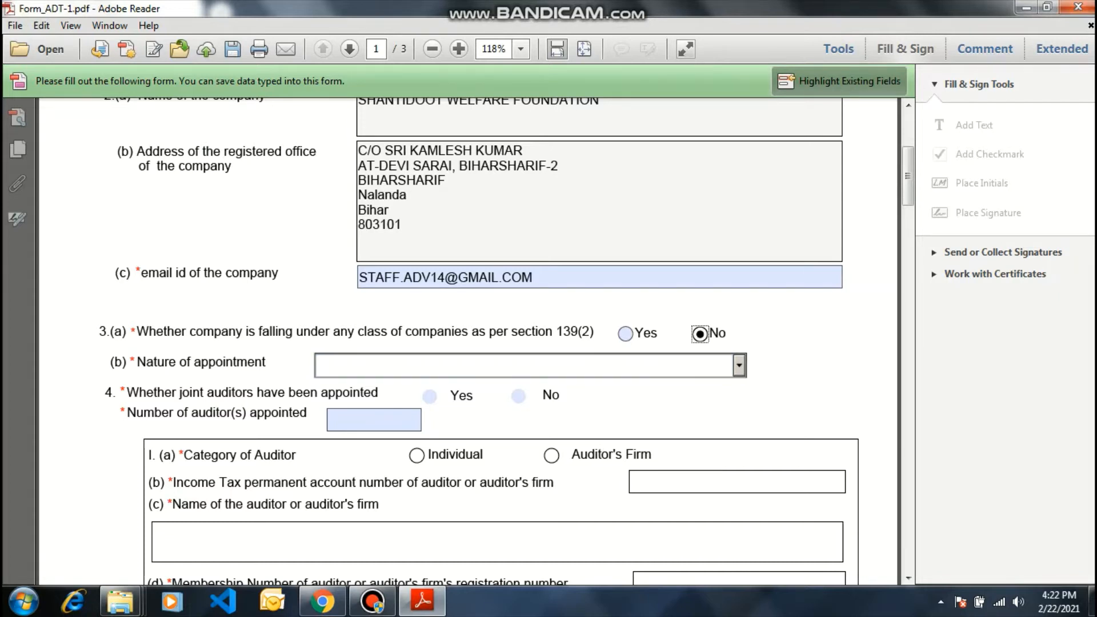
{"action": "key", "text": "alt+Down"}
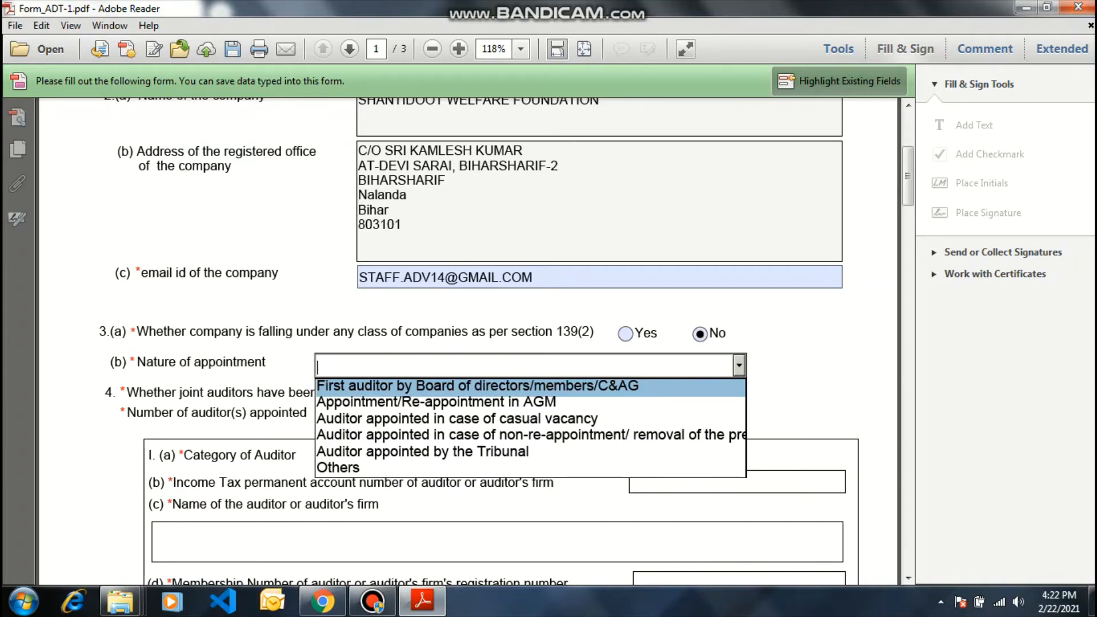
{"action": "key", "text": "Return"}
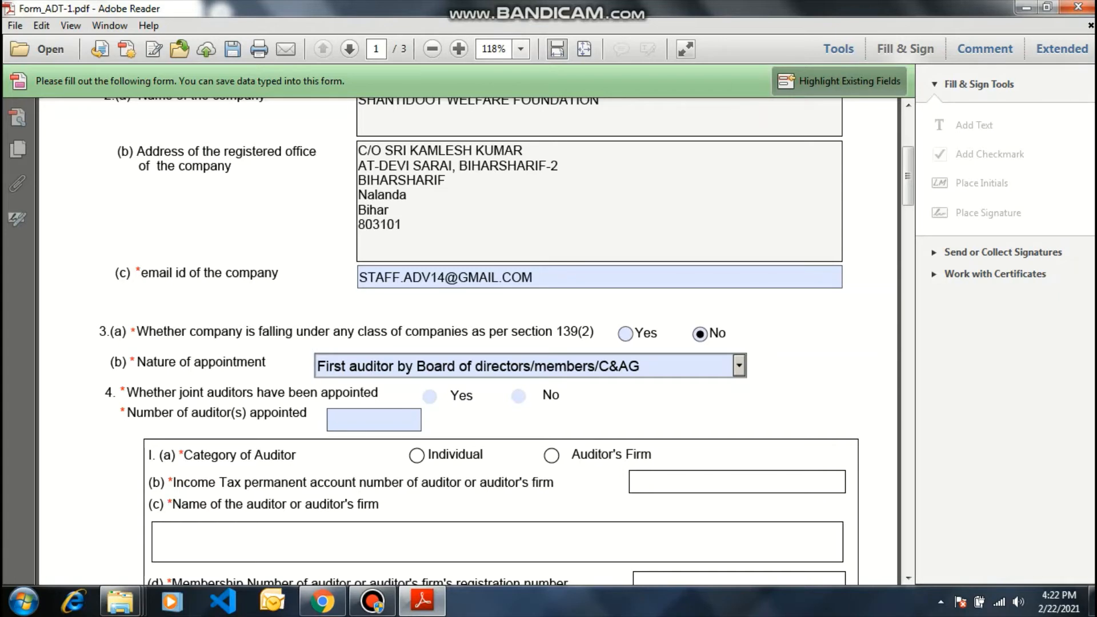
{"action": "left_click", "coordinate": [518, 396]}
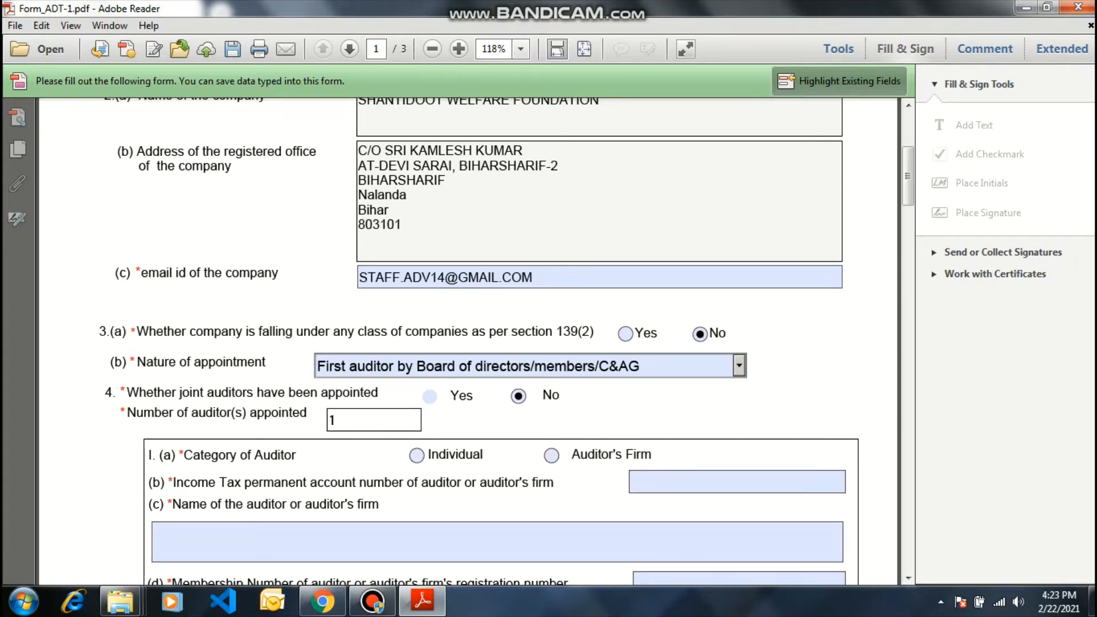
{"action": "scroll", "coordinate": [467, 341], "scroll_direction": "down", "scroll_amount": 2}
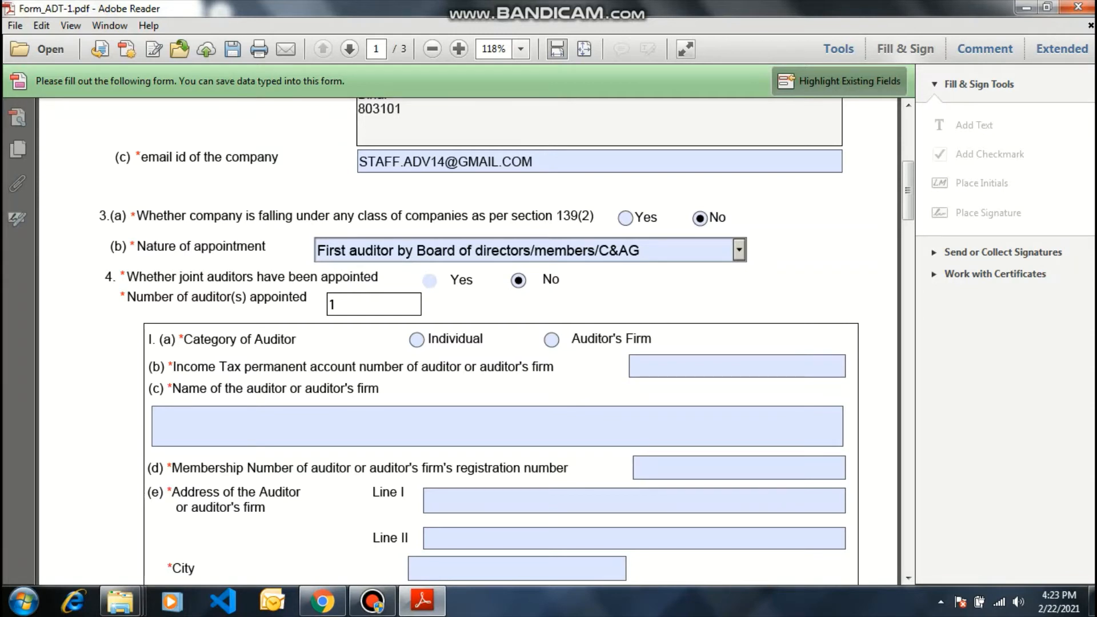
- Select Auditor's Firm and enter the firm's PAN, name and membership number
{"action": "left_click", "coordinate": [552, 340]}
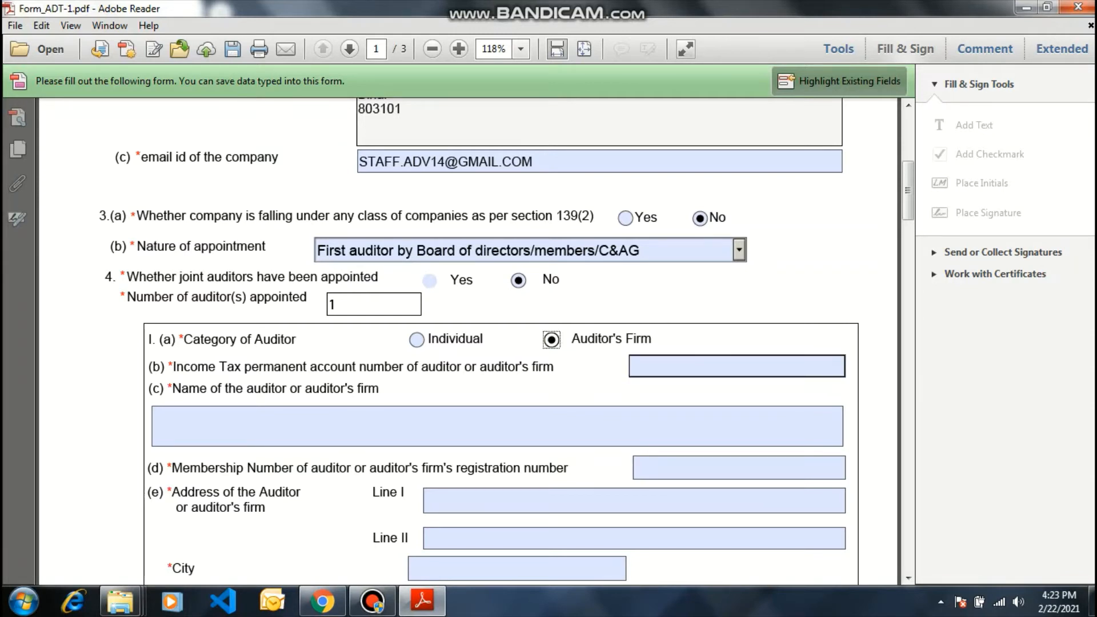
{"action": "left_click", "coordinate": [640, 367]}
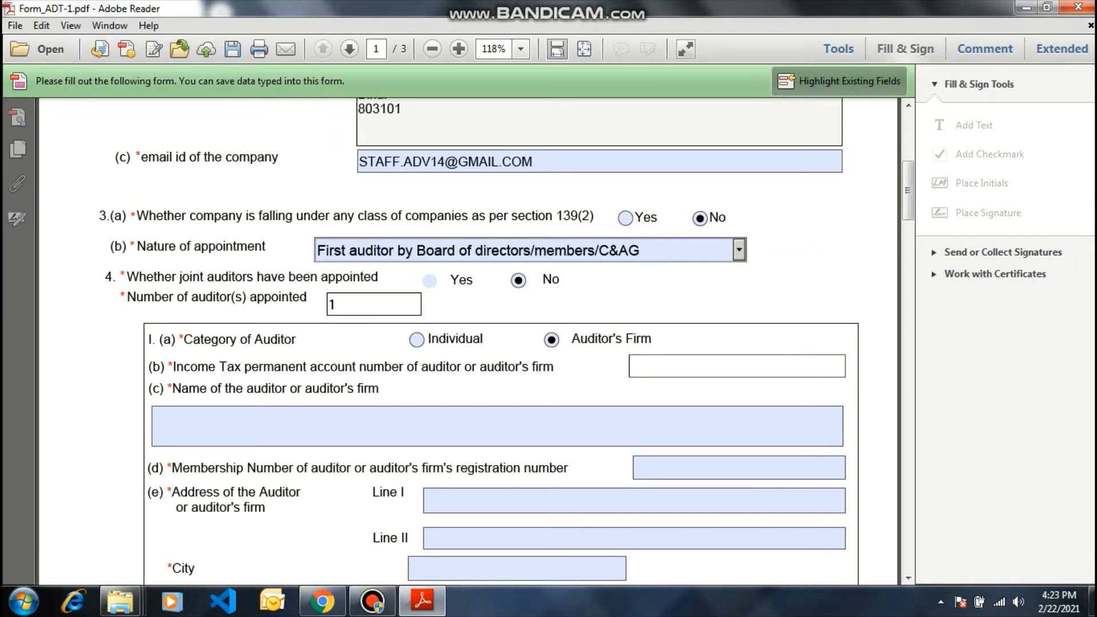
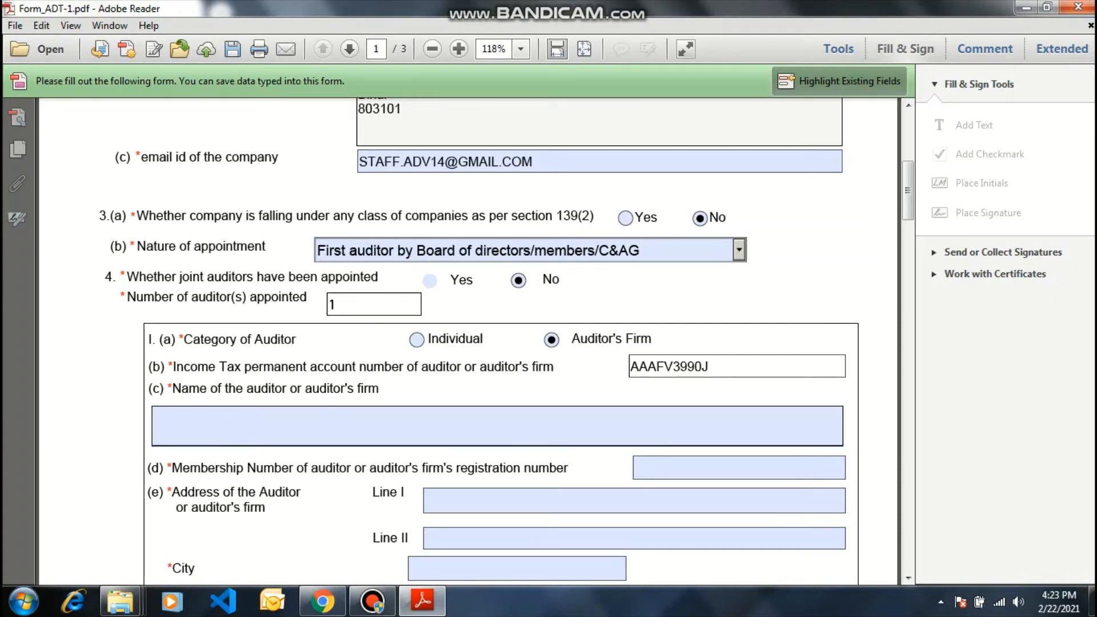
{"action": "left_click", "coordinate": [153, 417]}
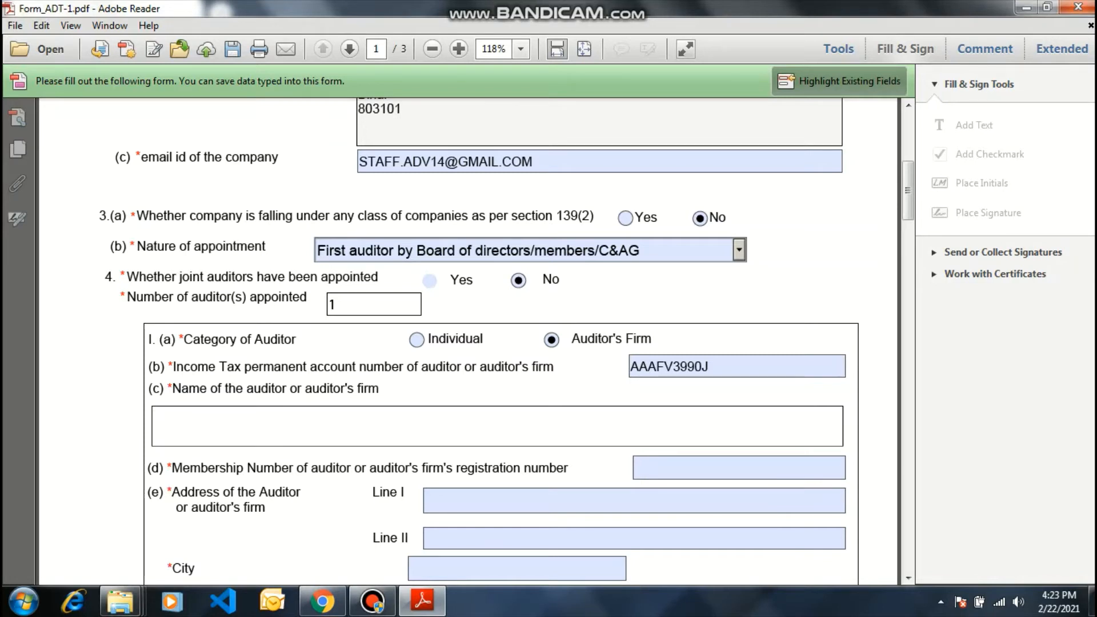
{"action": "type", "text": "VC"}
{"action": "key", "text": "BackSpace"}
{"action": "type", "text": "C GAUTAM"}
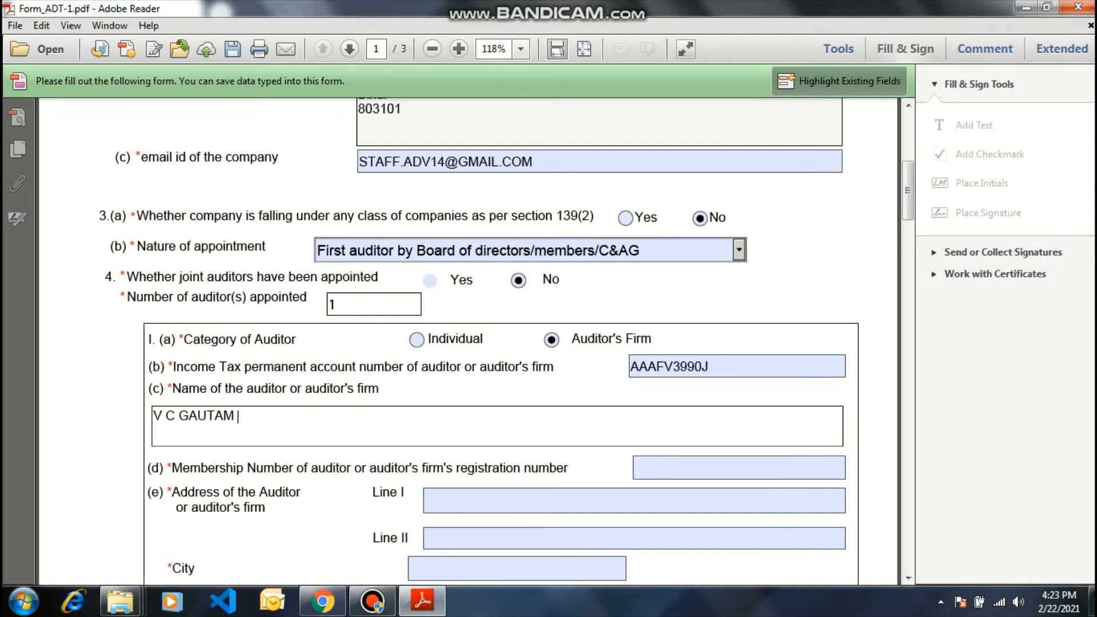
{"action": "type", "text": " & COMPANY"}
{"action": "key", "text": "Tab"}
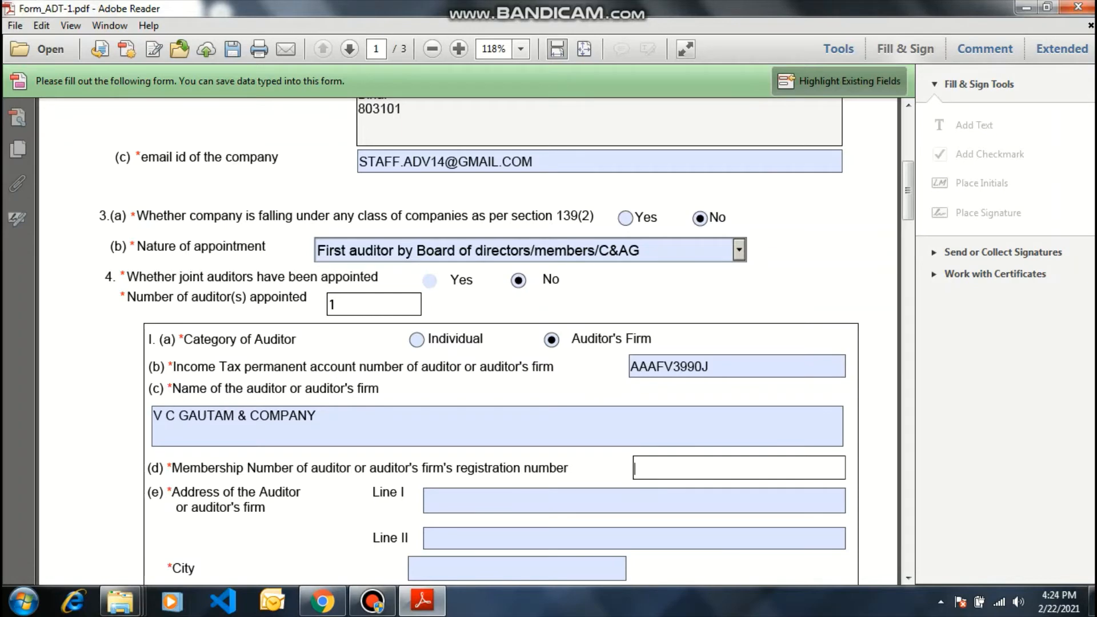
{"action": "type", "text": "0000365"}
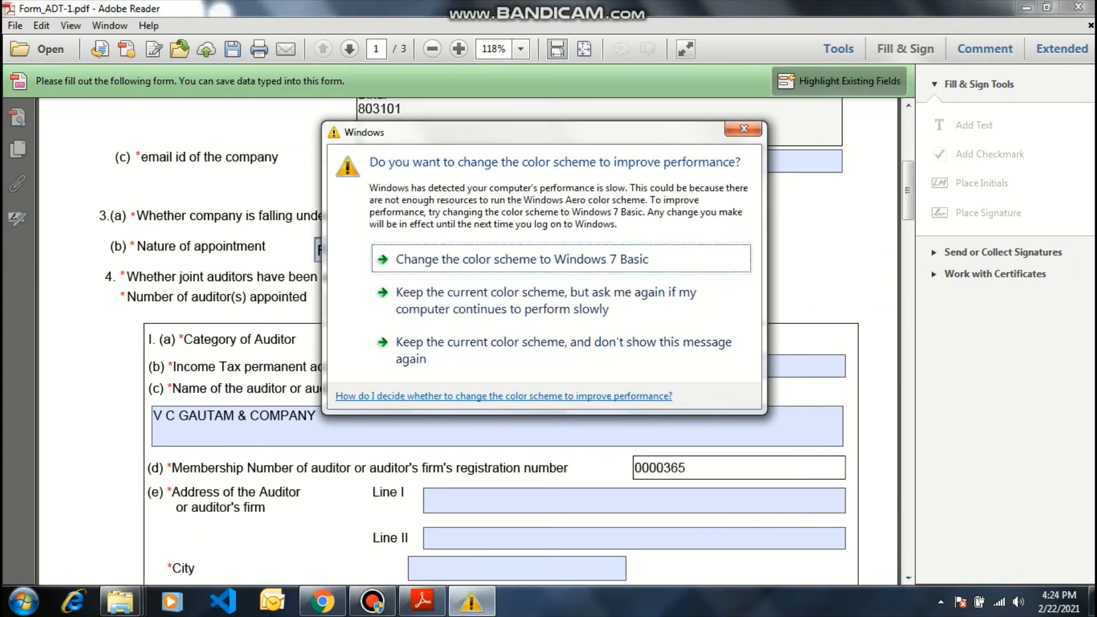
- Enter the firm's address lines, city New Delhi, state Delhi-DL and pin code
{"action": "left_click", "coordinate": [744, 128]}
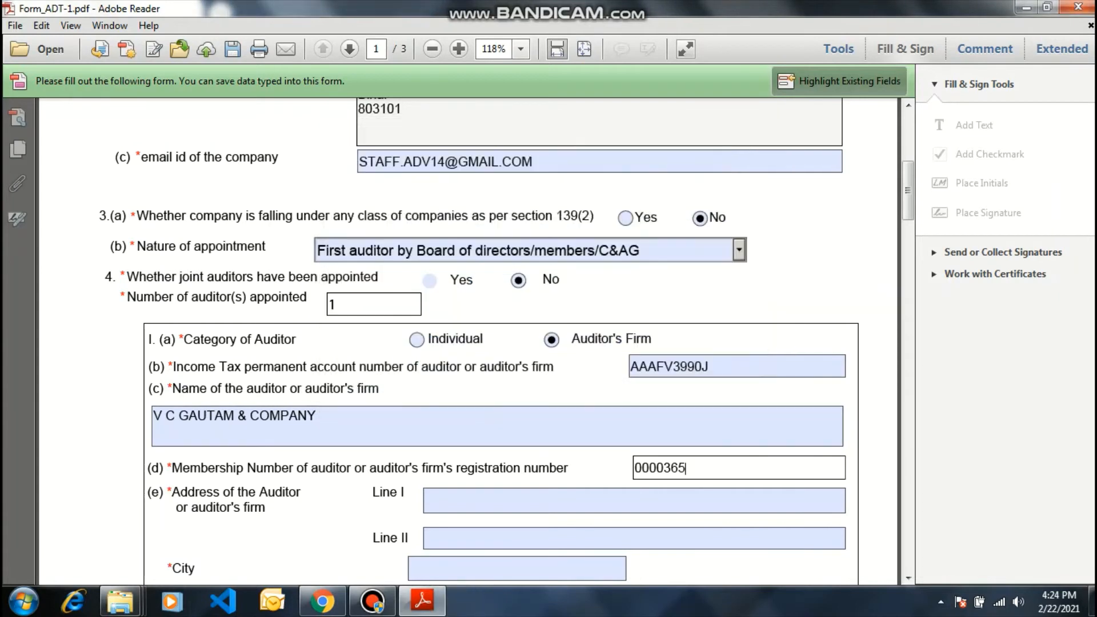
{"action": "type", "text": "N"}
{"action": "left_click", "coordinate": [634, 500]}
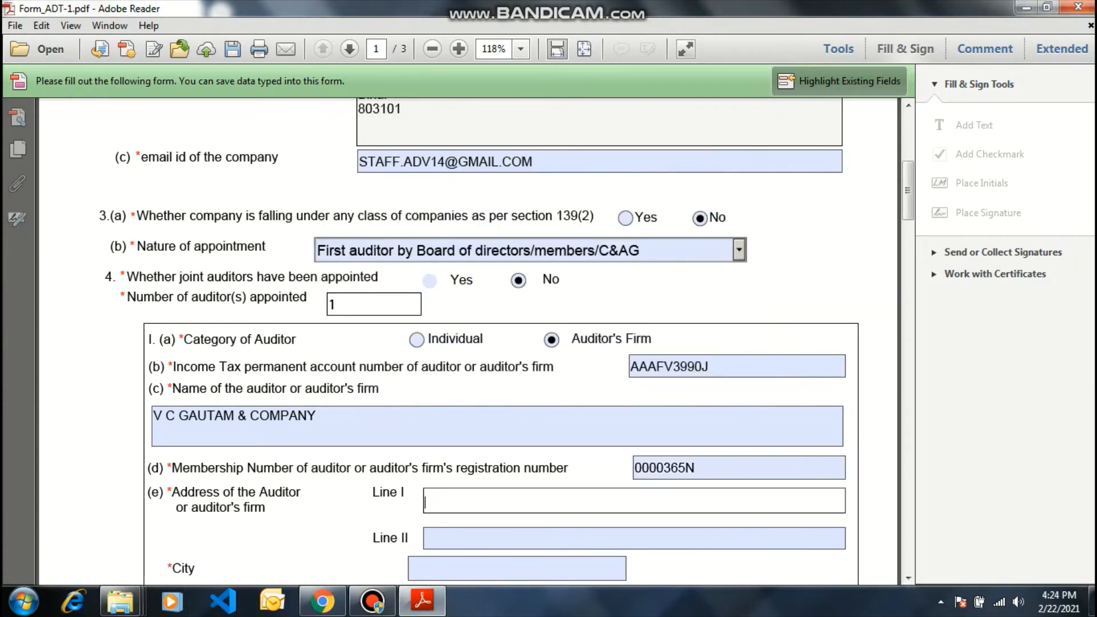
{"action": "left_click", "coordinate": [634, 539]}
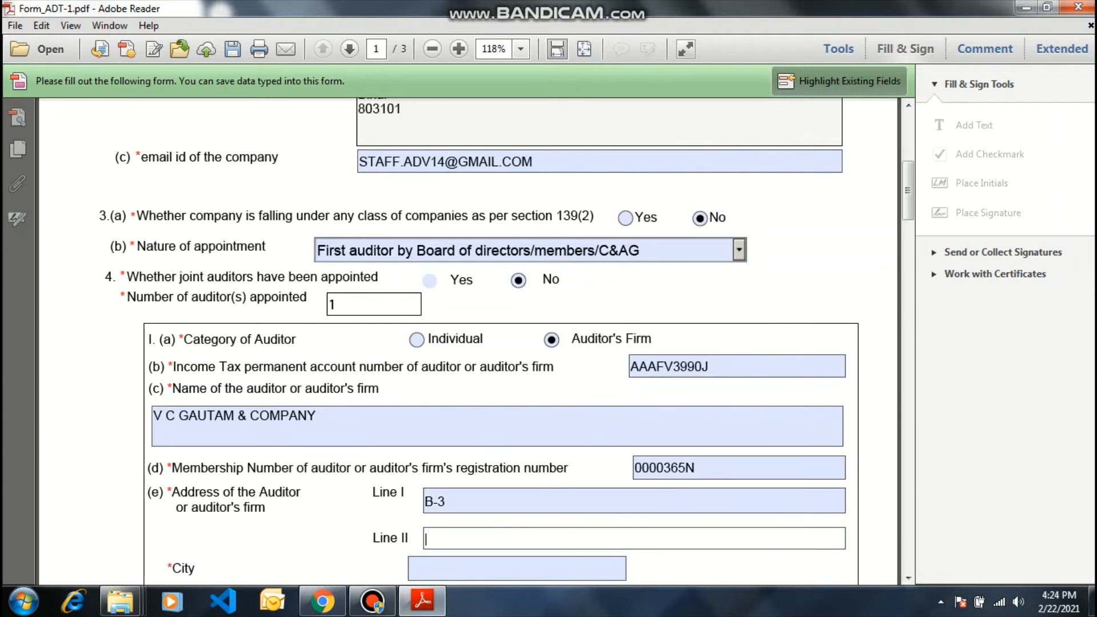
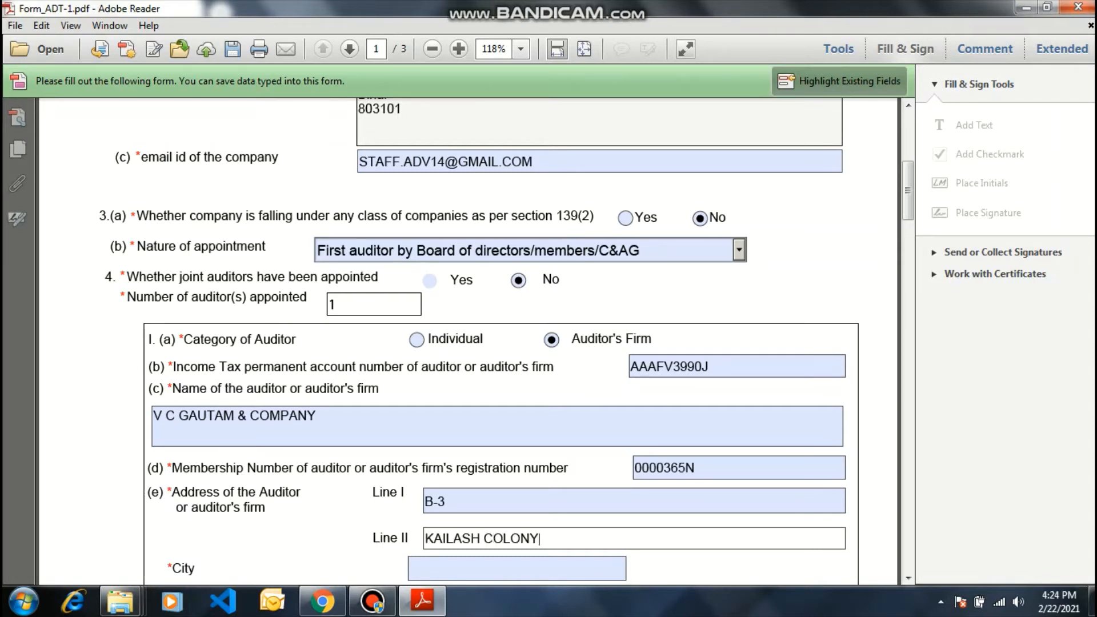
{"action": "key", "text": "Tab"}
{"action": "type", "text": "NEW DELHI"}
{"action": "key", "text": "Tab"}
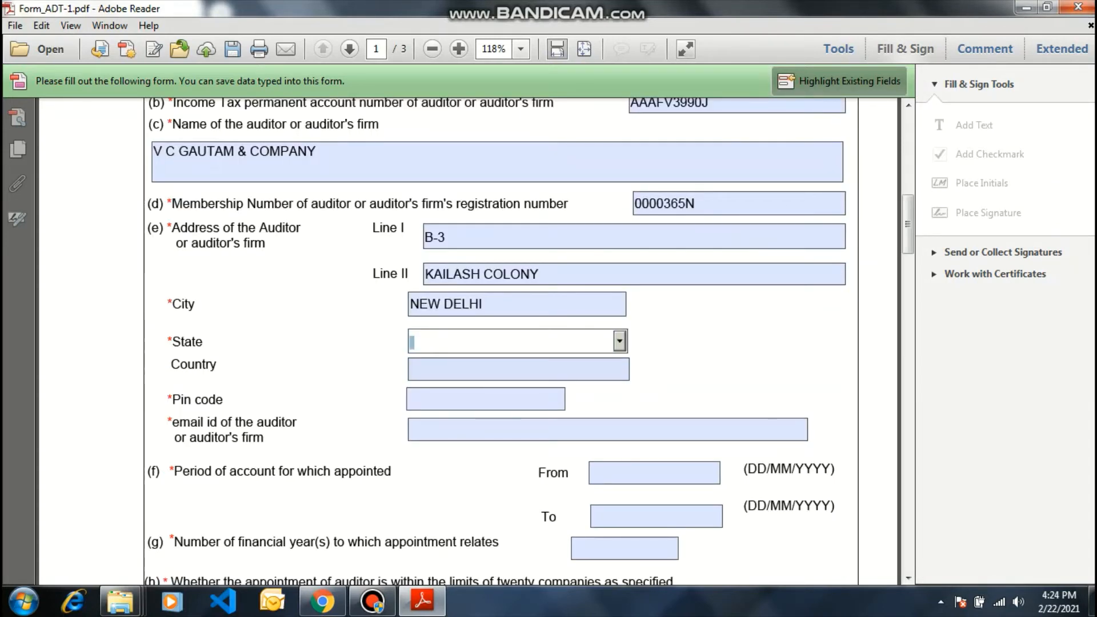
{"action": "key", "text": "d"}
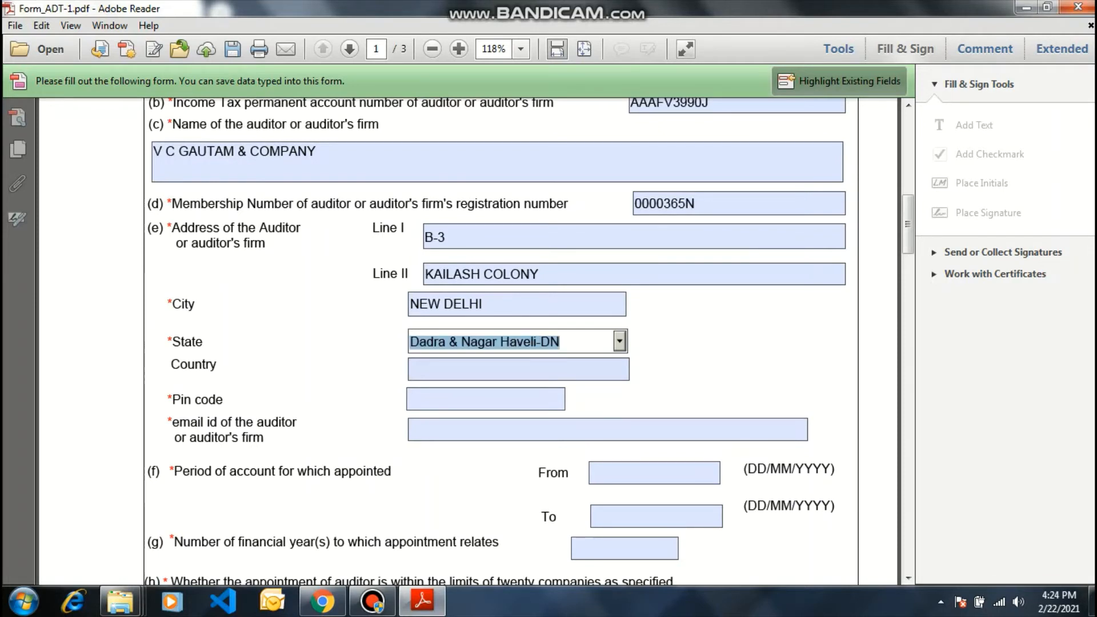
{"action": "key", "text": "d"}
{"action": "key", "text": "d"}
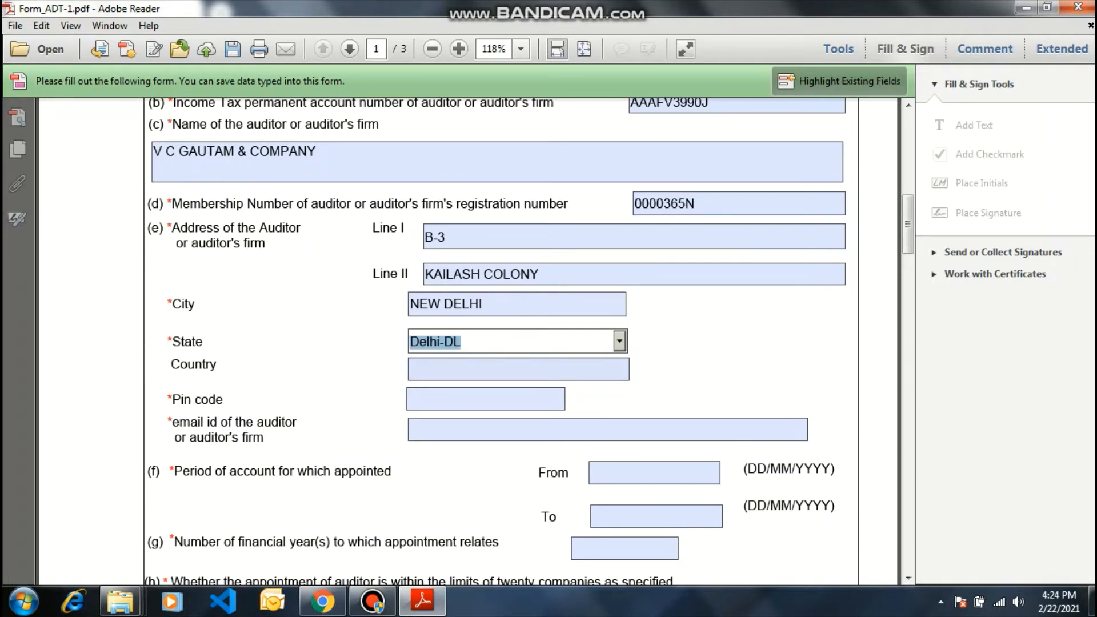
{"action": "key", "text": "Tab"}
{"action": "key", "text": "Tab"}
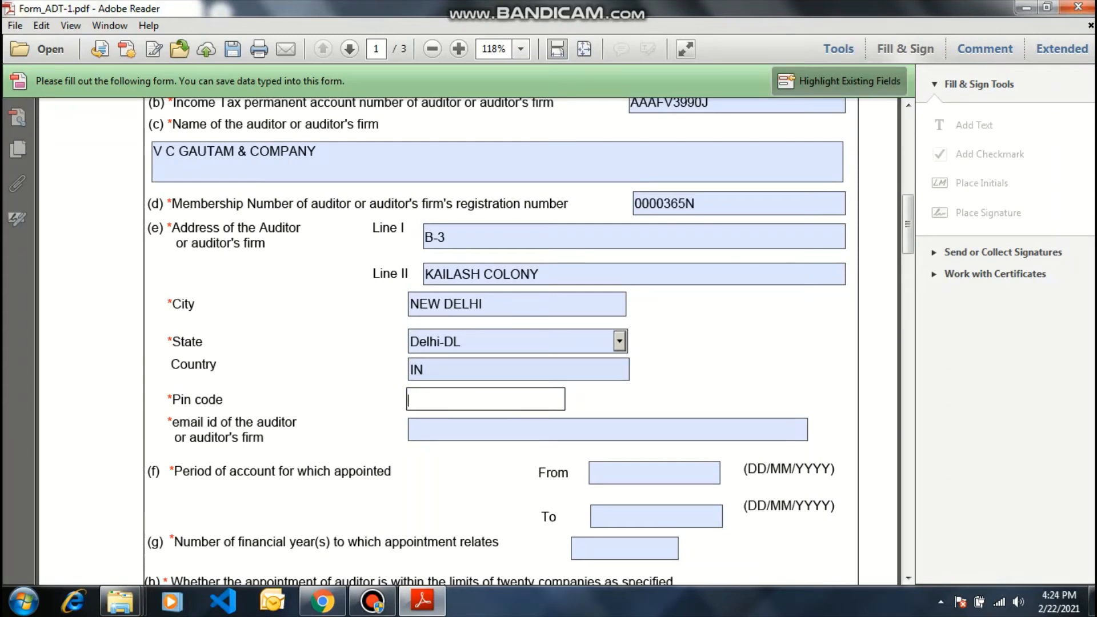
{"action": "type", "text": "110048"}
{"action": "key", "text": "Tab"}
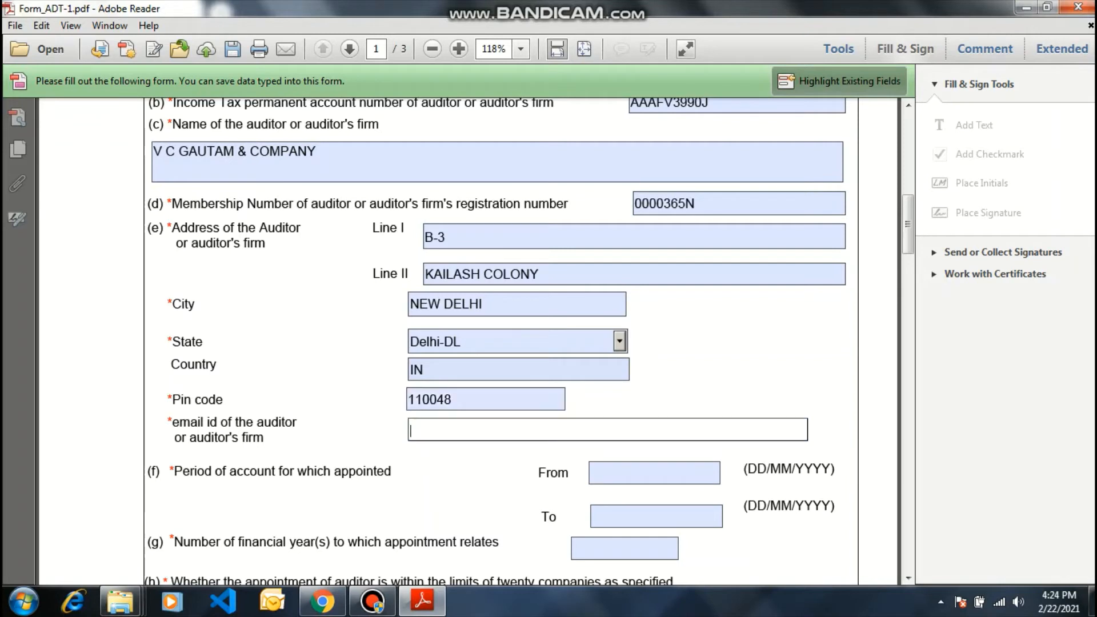
- Enter the auditor firm's e-mail id
{"action": "type", "text": "N"}
{"action": "key", "text": "BackSpace"}
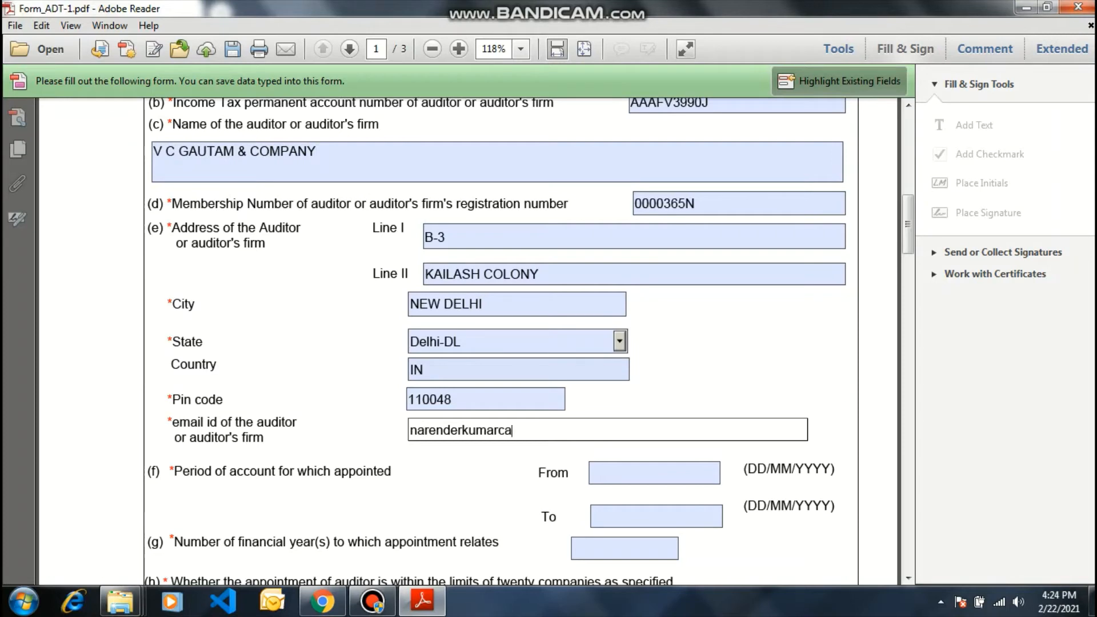
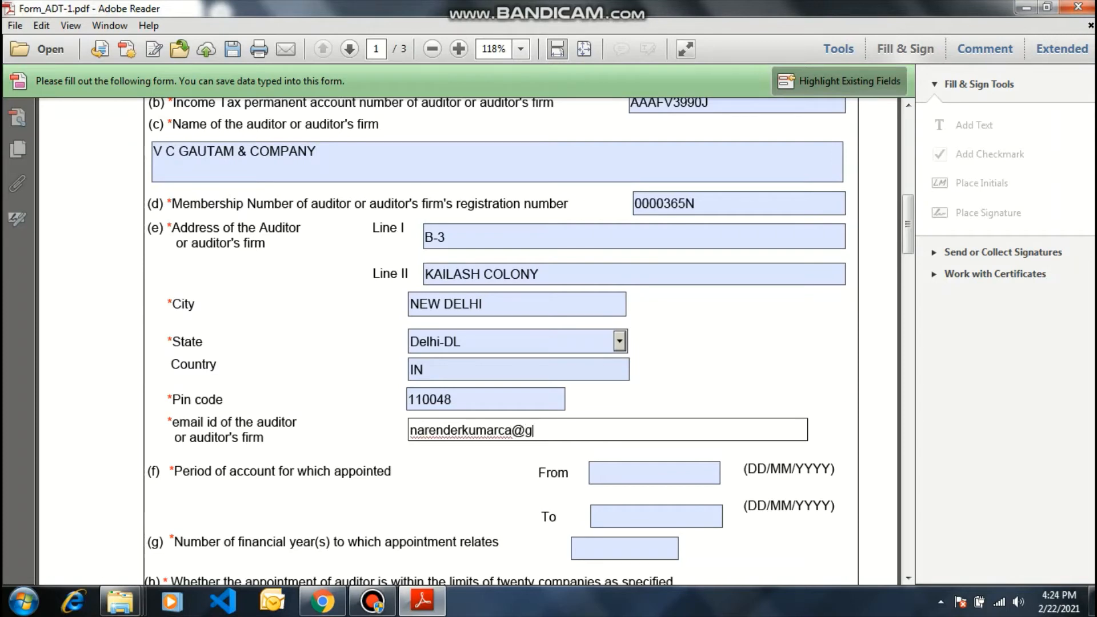
{"action": "key", "text": "Return"}
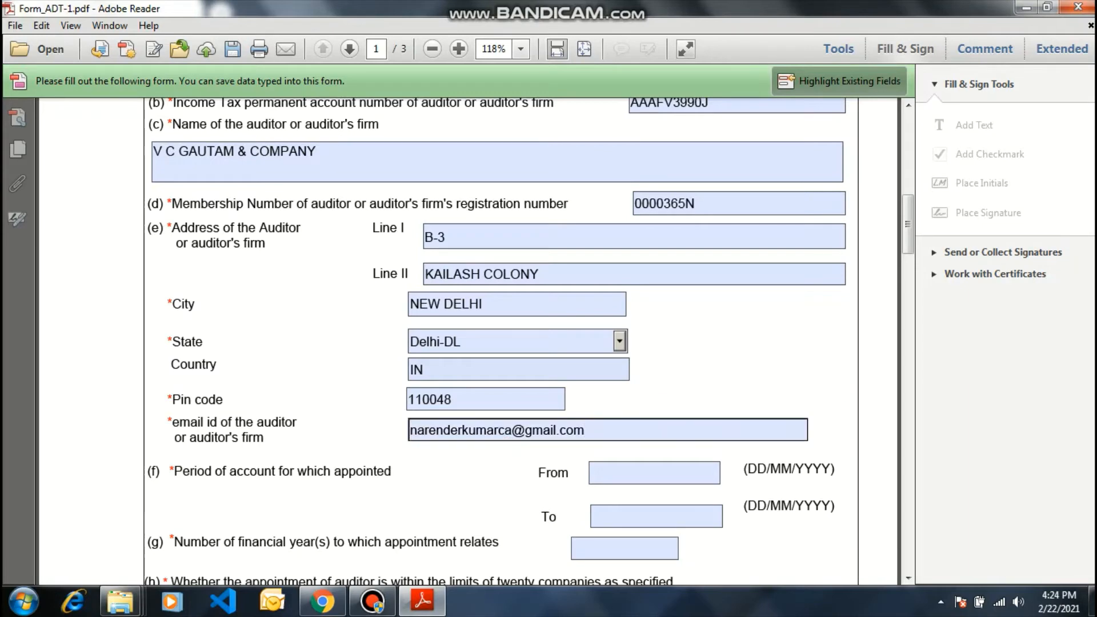
{"action": "scroll", "coordinate": [528, 343], "scroll_direction": "down", "scroll_amount": 1}
- Set the appointment period start date to 25/11/2020 using the calendar
{"action": "scroll", "coordinate": [529, 343], "scroll_direction": "down", "scroll_amount": 1}
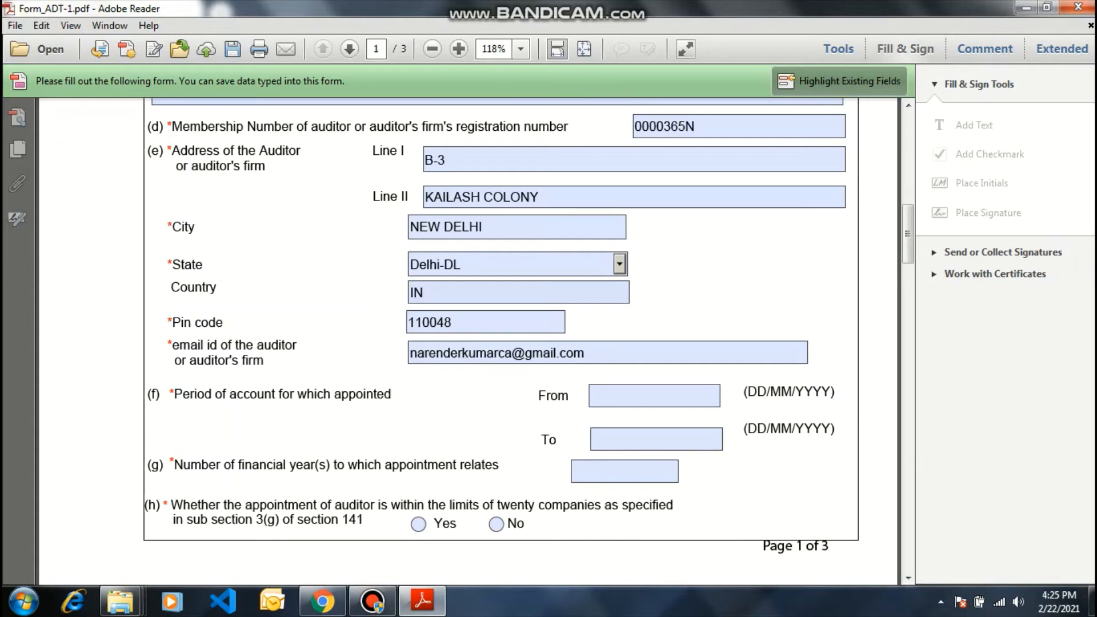
{"action": "left_click", "coordinate": [655, 396]}
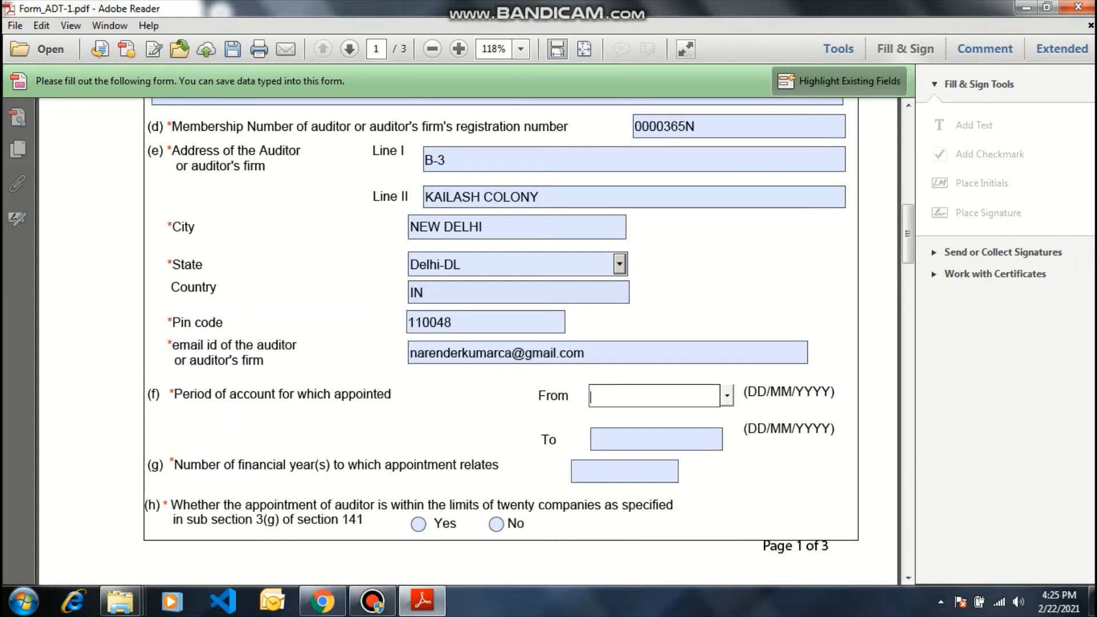
{"action": "left_click", "coordinate": [726, 396]}
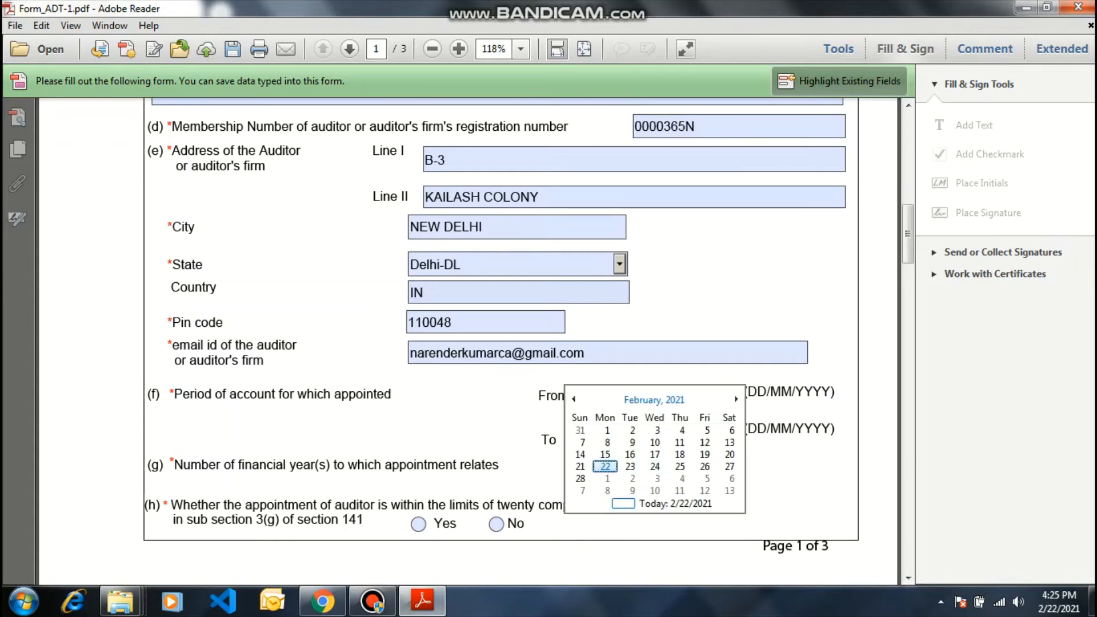
{"action": "left_click", "coordinate": [655, 399]}
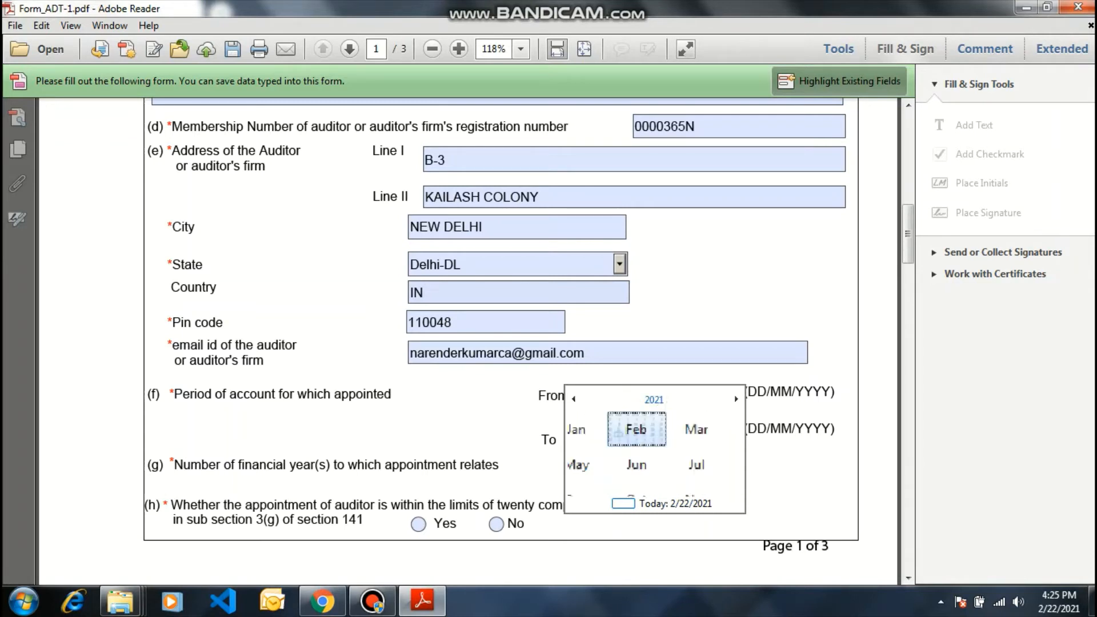
{"action": "left_click", "coordinate": [573, 398]}
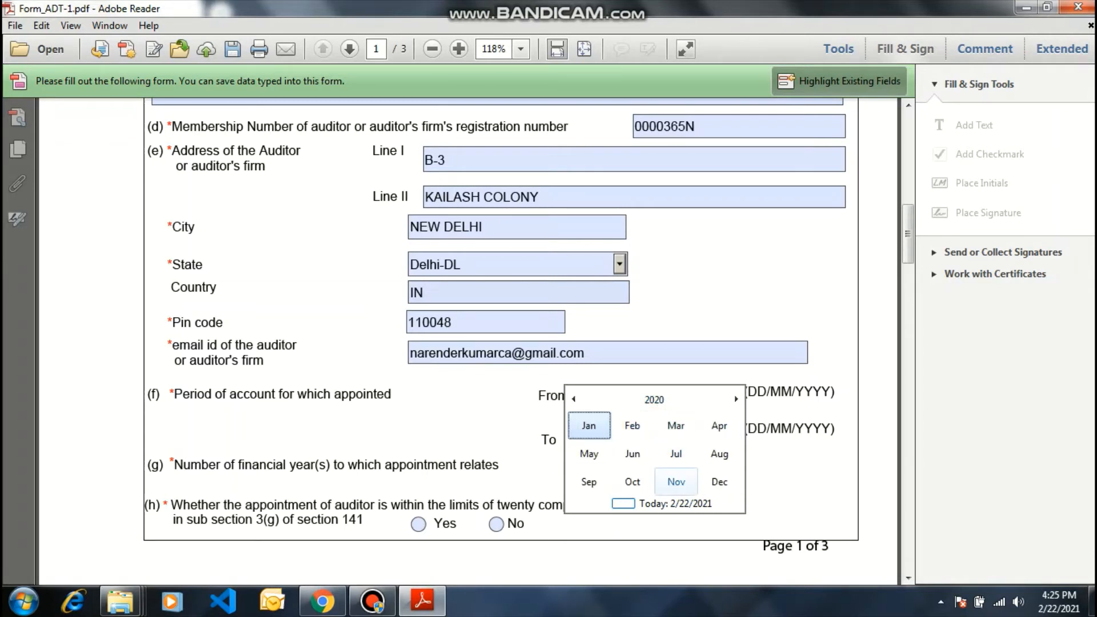
{"action": "left_click", "coordinate": [676, 481]}
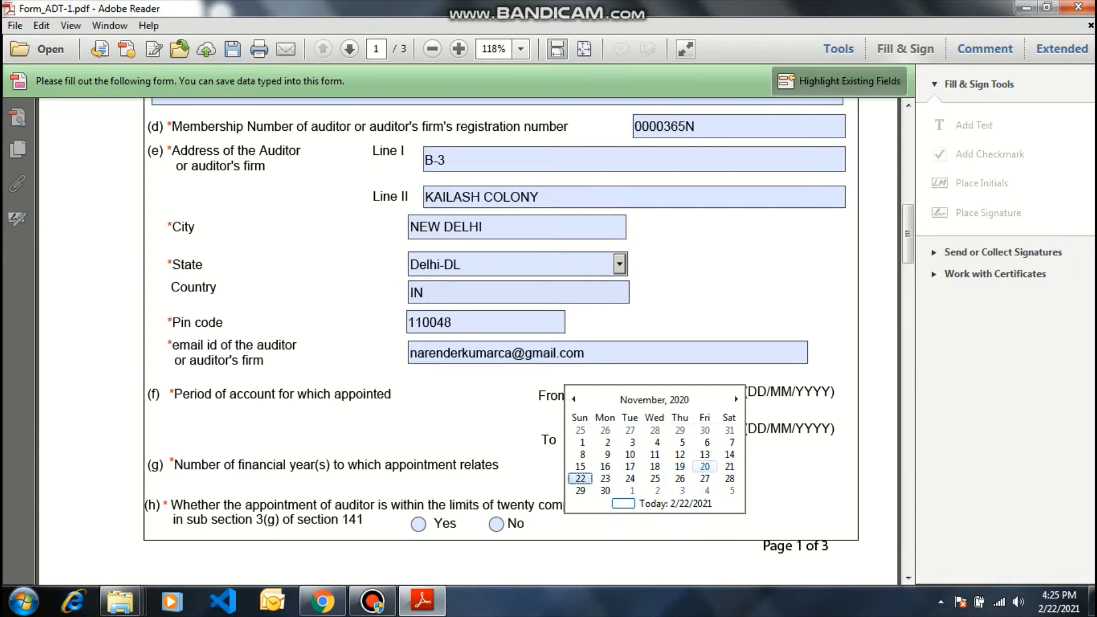
{"action": "left_click", "coordinate": [655, 479]}
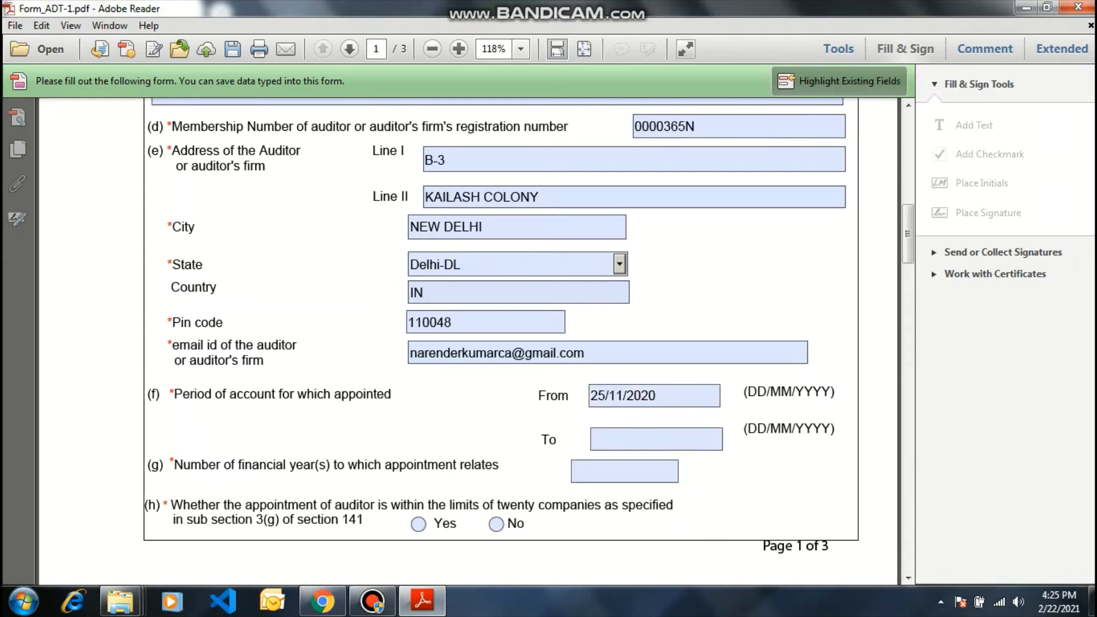
- Set the end date to 31/03/2021, then try field (g), raising the fill-(i)-first alert
{"action": "left_click", "coordinate": [656, 439]}
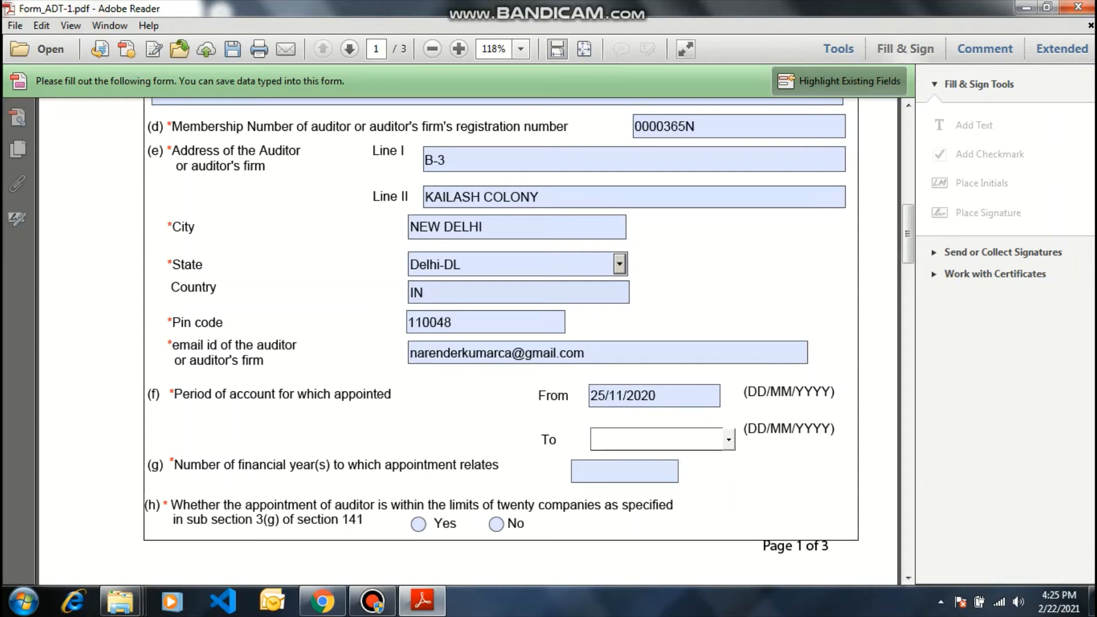
{"action": "left_click", "coordinate": [728, 439]}
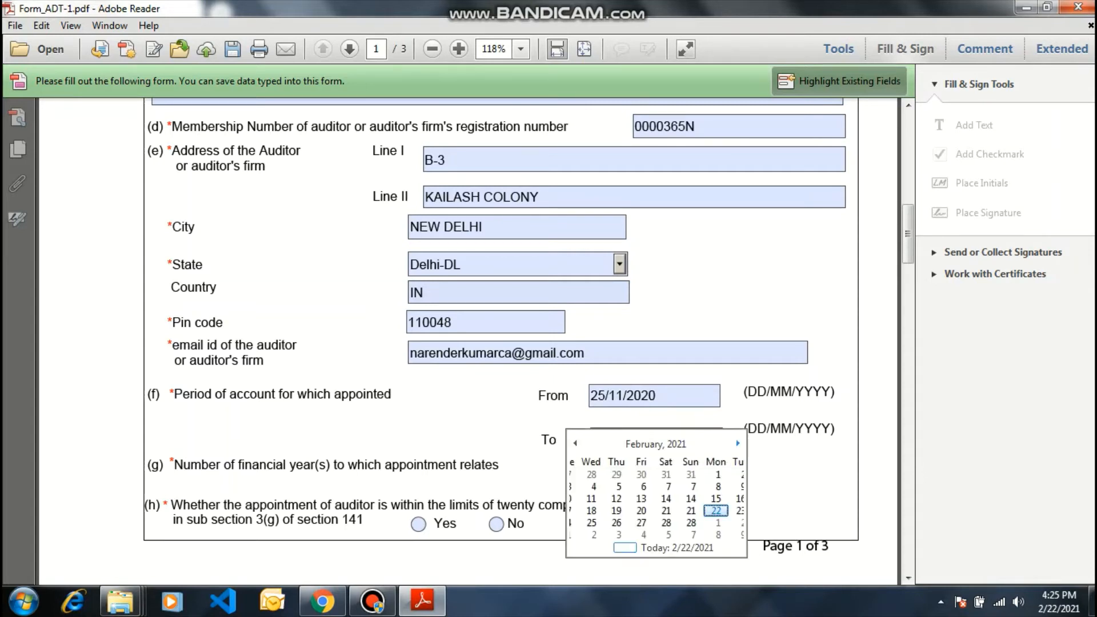
{"action": "left_click", "coordinate": [737, 443]}
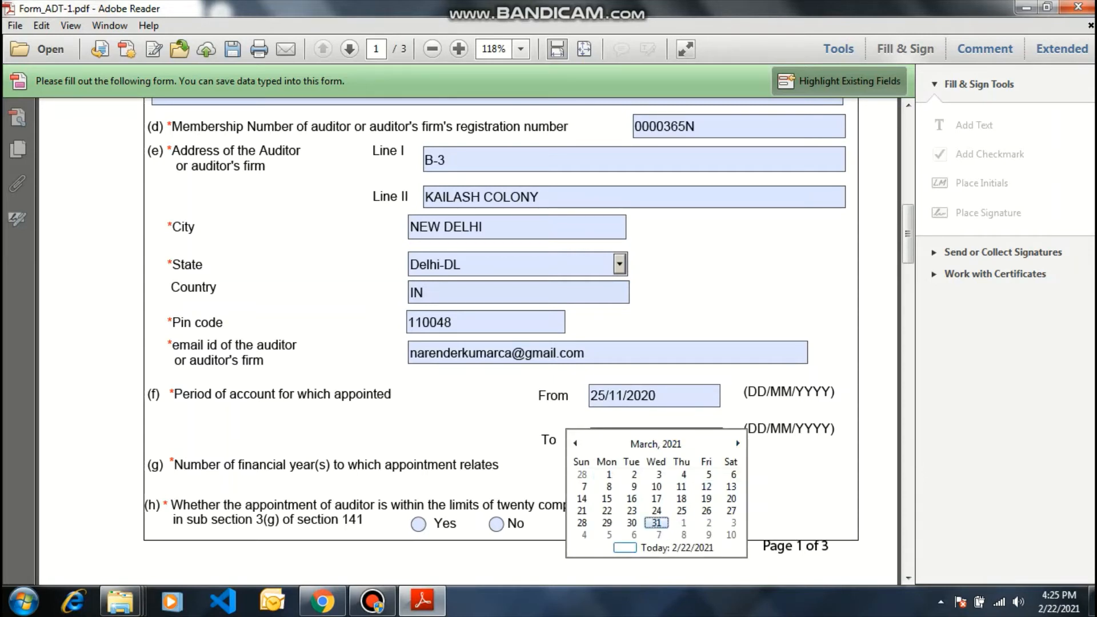
{"action": "left_click", "coordinate": [657, 522]}
{"action": "scroll", "coordinate": [468, 337], "scroll_direction": "down", "scroll_amount": 3}
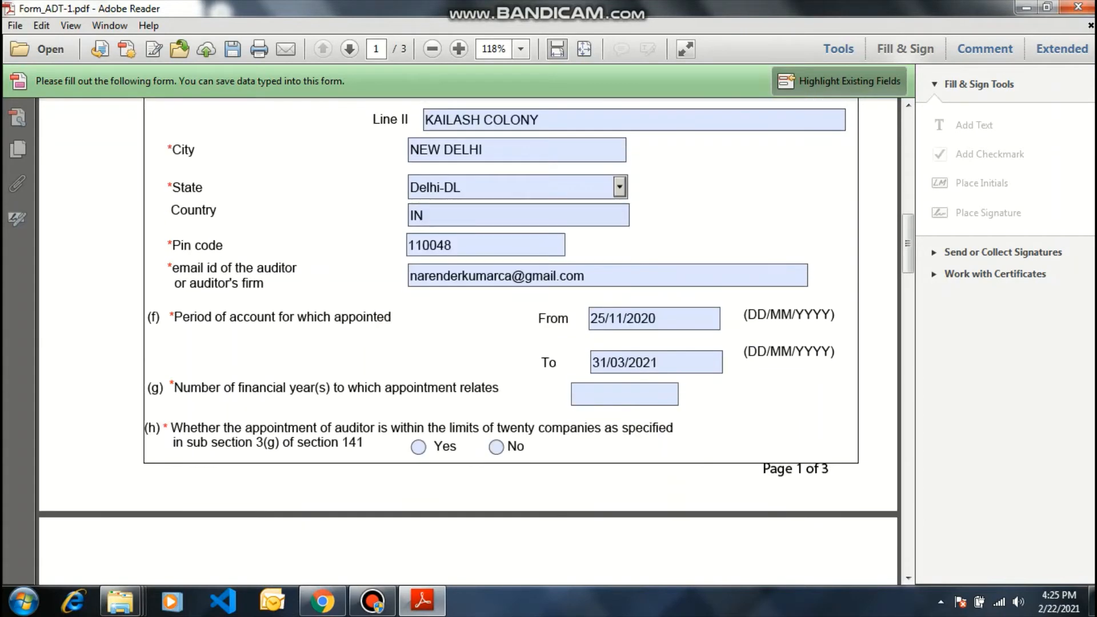
{"action": "left_click", "coordinate": [624, 394]}
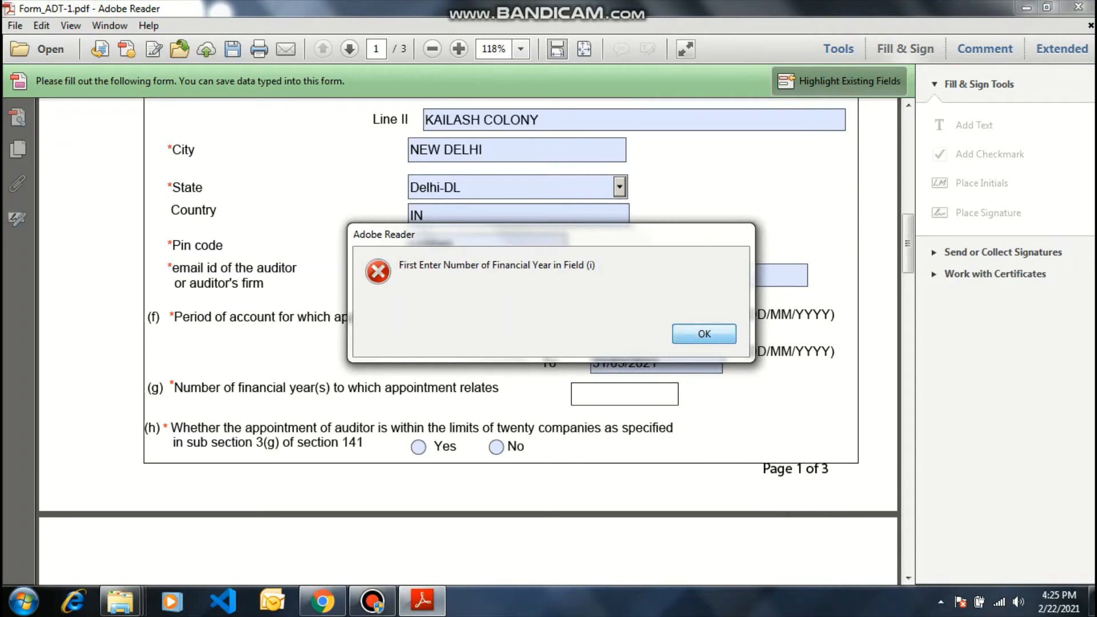
- Dismiss the alert and enter 0 previous financial years in field (i)
{"action": "key", "text": "Return"}
{"action": "type", "text": "0"}
{"action": "key", "text": "Return"}
{"action": "scroll", "coordinate": [469, 343], "scroll_direction": "up", "scroll_amount": 1}
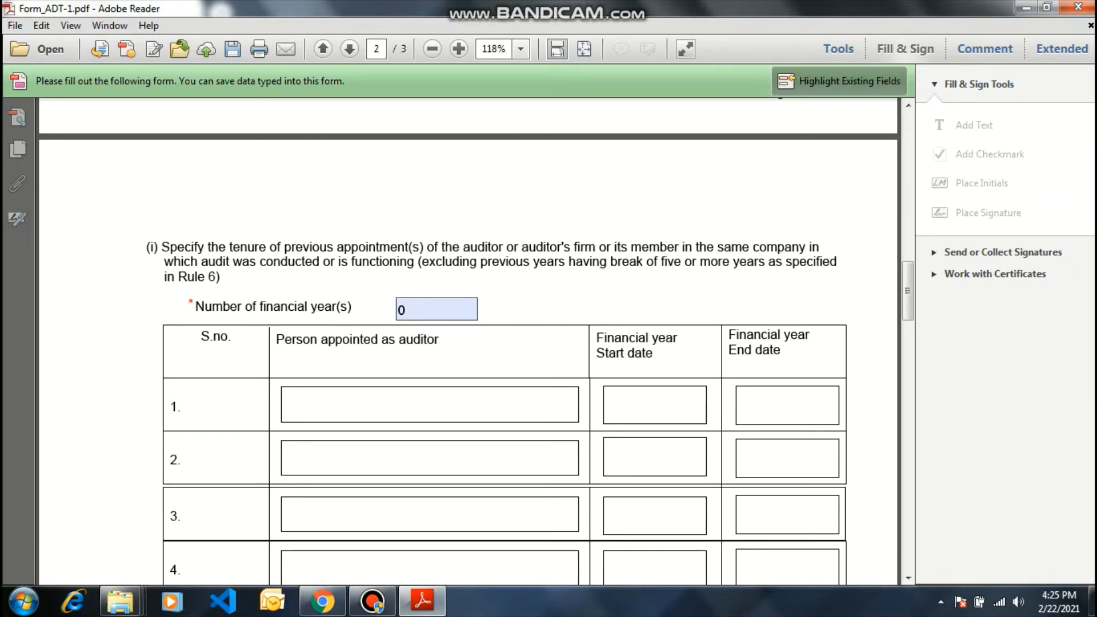
{"action": "scroll", "coordinate": [468, 343], "scroll_direction": "up", "scroll_amount": 6}
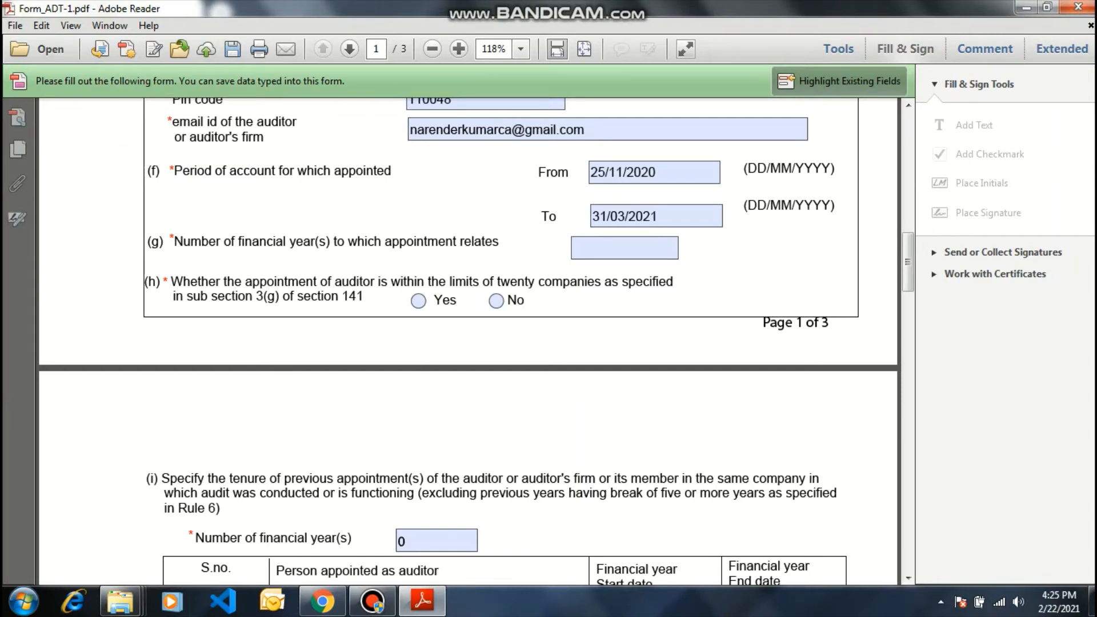
- Answer Yes to the twenty-companies limit and enter 1 financial year in (g)
{"action": "left_click", "coordinate": [419, 301]}
{"action": "left_click", "coordinate": [625, 248]}
{"action": "type", "text": "1"}
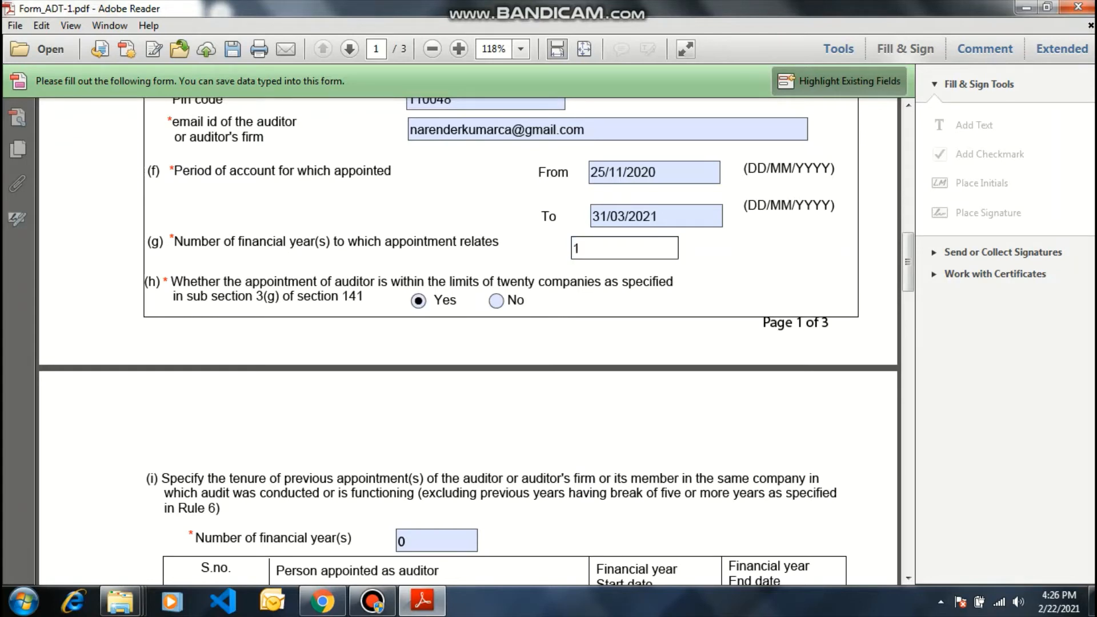
{"action": "key", "text": "Tab"}
{"action": "scroll", "coordinate": [476, 343], "scroll_direction": "down", "scroll_amount": 1}
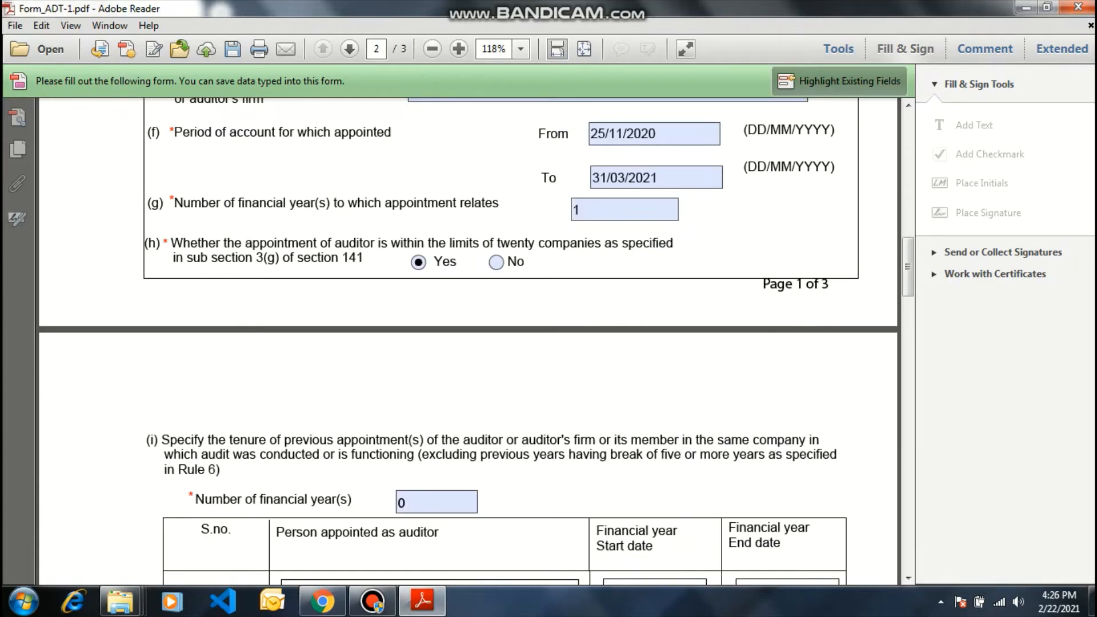
{"action": "scroll", "coordinate": [477, 342], "scroll_direction": "up", "scroll_amount": 3}
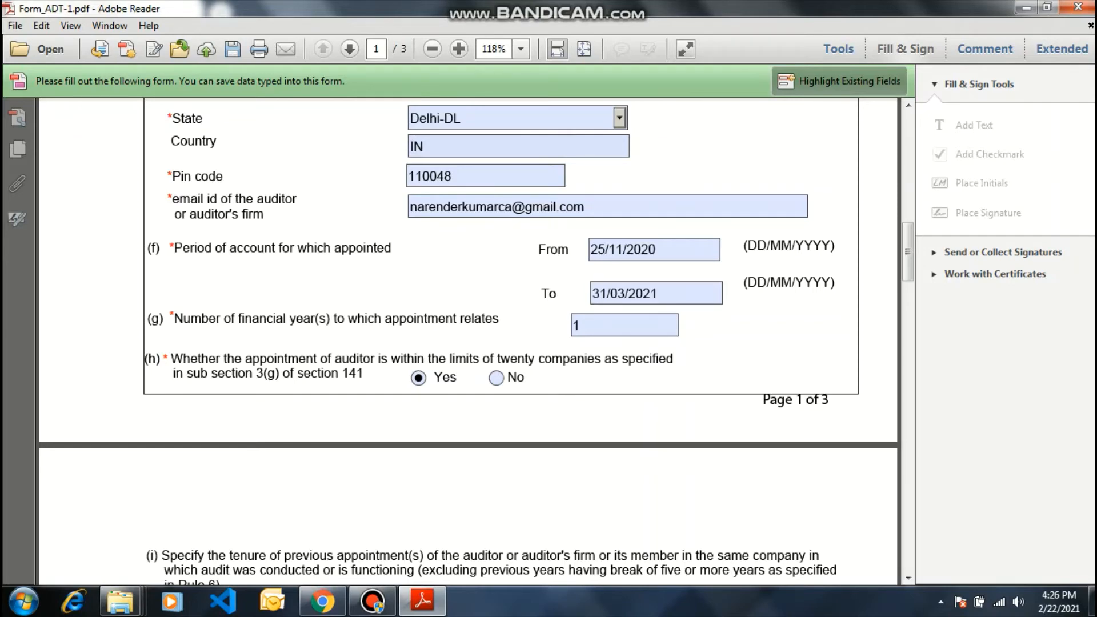
{"action": "scroll", "coordinate": [477, 343], "scroll_direction": "down", "scroll_amount": 15}
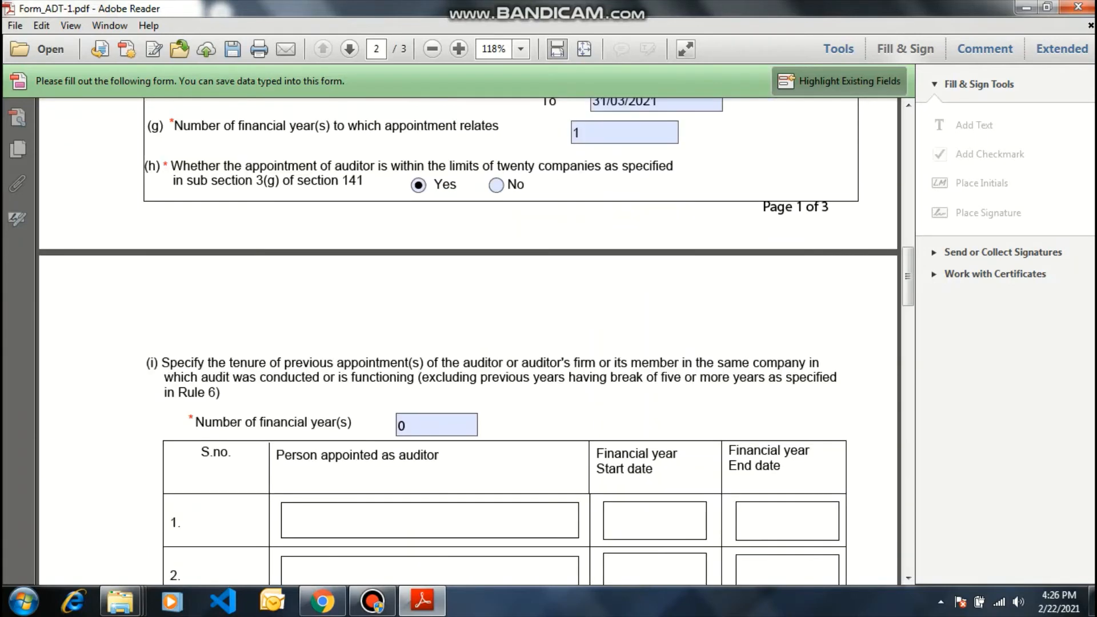
{"action": "scroll", "coordinate": [477, 343], "scroll_direction": "down", "scroll_amount": 4}
{"action": "scroll", "coordinate": [477, 343], "scroll_direction": "up", "scroll_amount": 9}
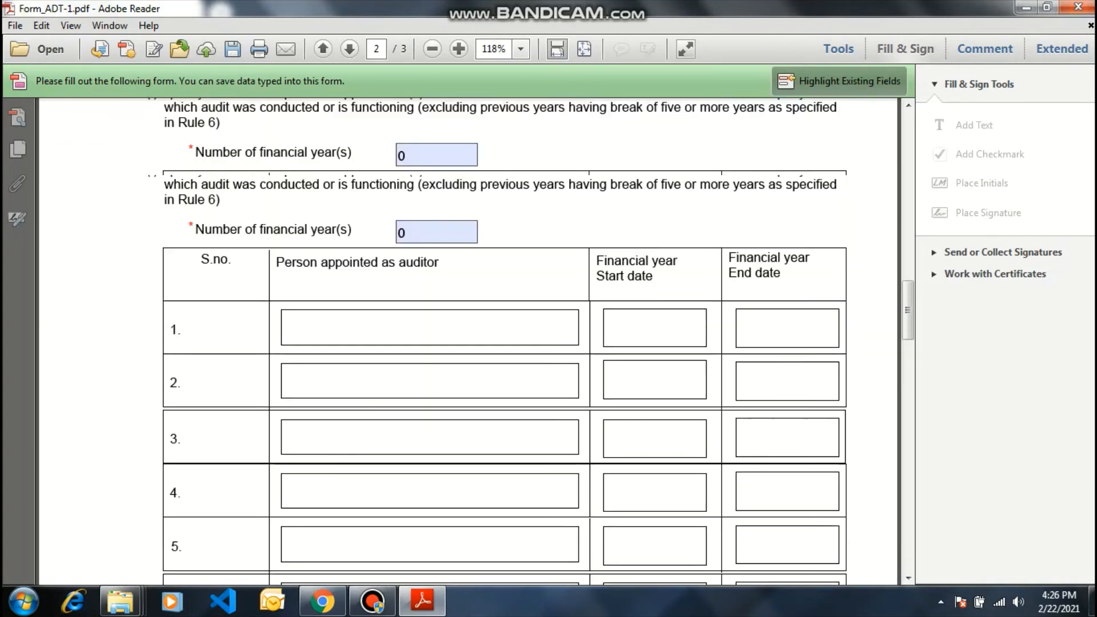
- Close the colour-scheme prompt, answer No to 5(a), and select the Date of appointment field
{"action": "left_click", "coordinate": [743, 129]}
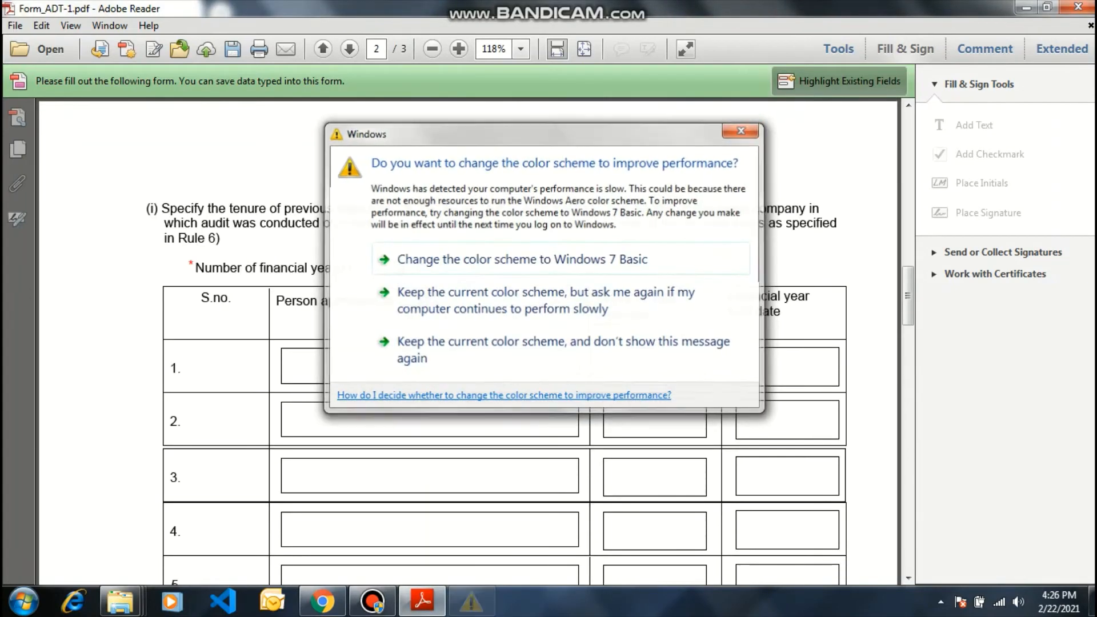
{"action": "scroll", "coordinate": [503, 342], "scroll_direction": "down", "scroll_amount": 10}
{"action": "scroll", "coordinate": [502, 343], "scroll_direction": "down", "scroll_amount": 12}
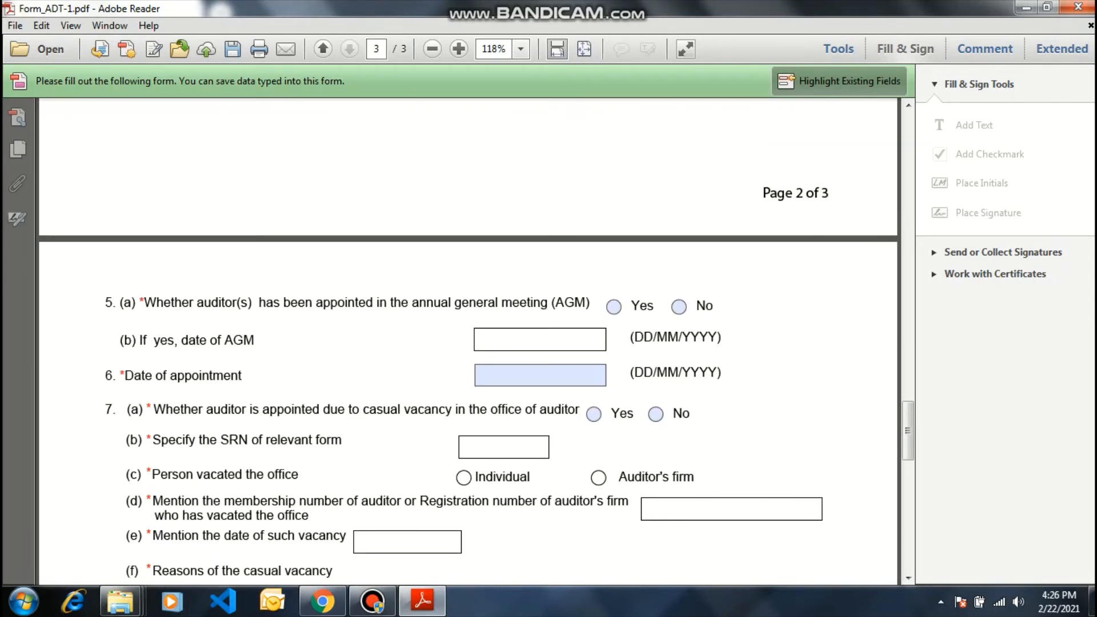
{"action": "left_click", "coordinate": [679, 307]}
{"action": "scroll", "coordinate": [469, 343], "scroll_direction": "down", "scroll_amount": 3}
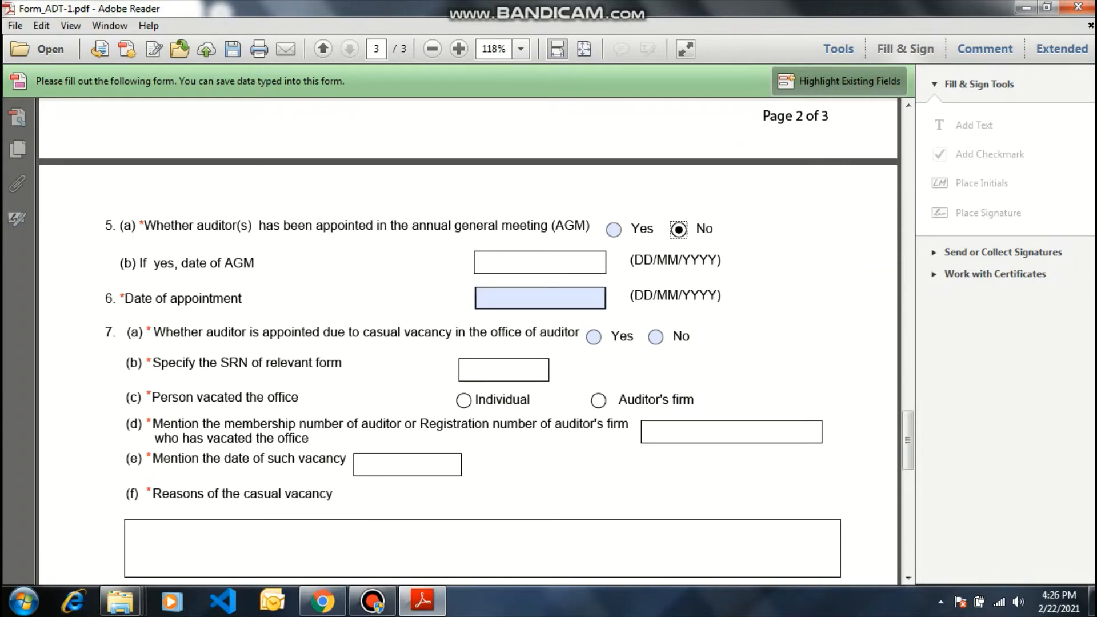
{"action": "left_click", "coordinate": [540, 298]}
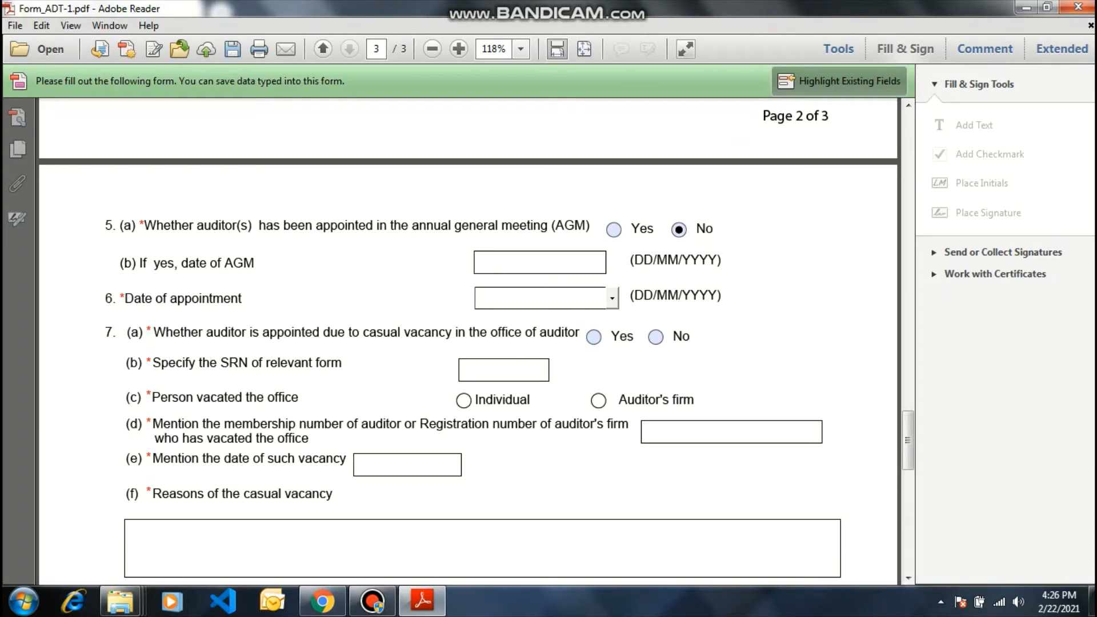
{"action": "scroll", "coordinate": [469, 342], "scroll_direction": "up", "scroll_amount": 15}
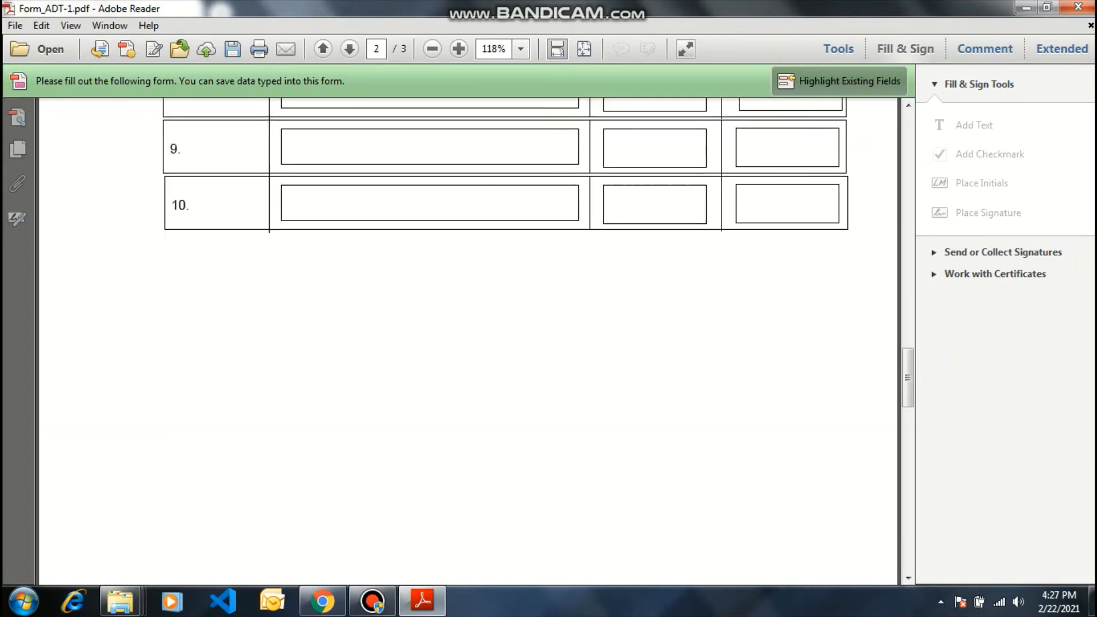
{"action": "scroll", "coordinate": [468, 343], "scroll_direction": "up", "scroll_amount": 1}
{"action": "scroll", "coordinate": [469, 343], "scroll_direction": "down", "scroll_amount": 12}
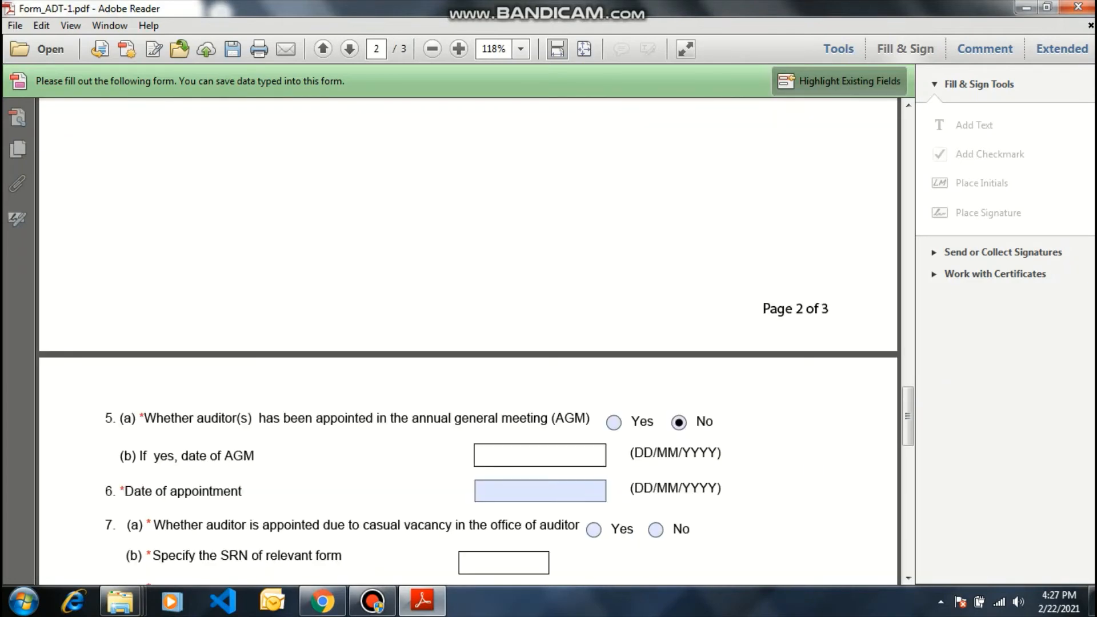
{"action": "scroll", "coordinate": [468, 343], "scroll_direction": "down", "scroll_amount": 4}
{"action": "scroll", "coordinate": [468, 343], "scroll_direction": "down", "scroll_amount": 1}
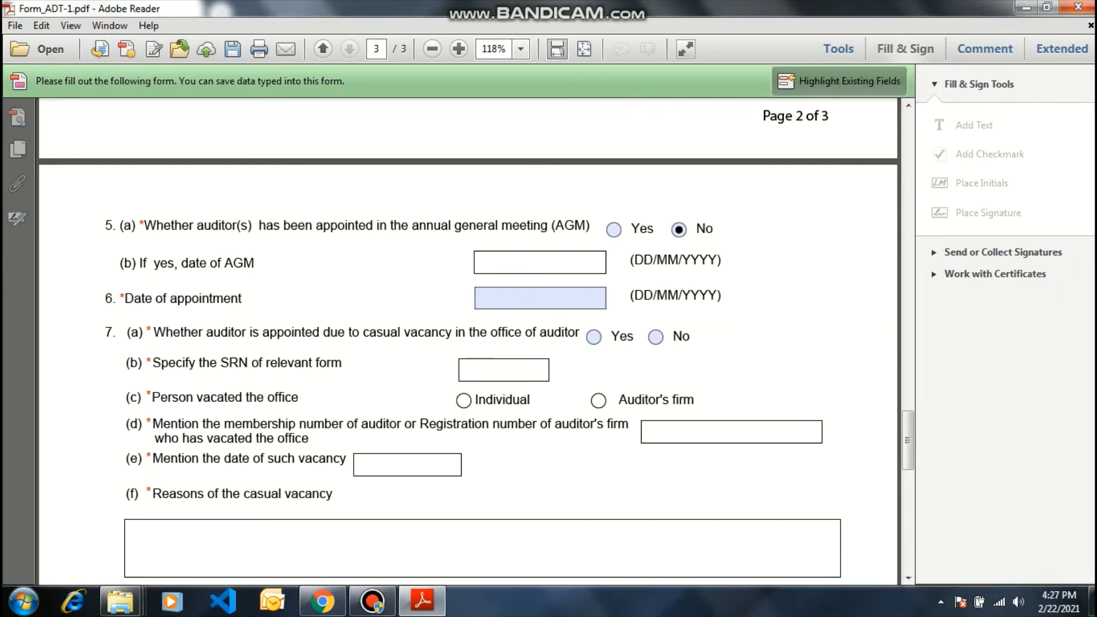
- Set the appointment date to 8 February 2021 and answer No to casual-vacancy question 7(a)
{"action": "left_click", "coordinate": [540, 299]}
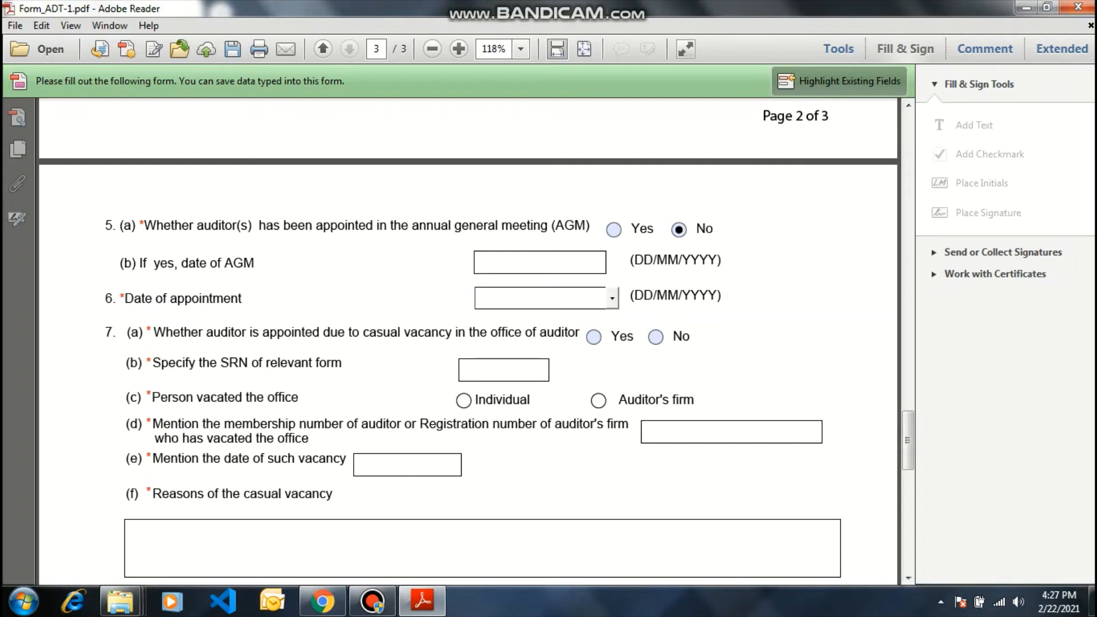
{"action": "left_click", "coordinate": [612, 298]}
{"action": "left_click", "coordinate": [492, 345]}
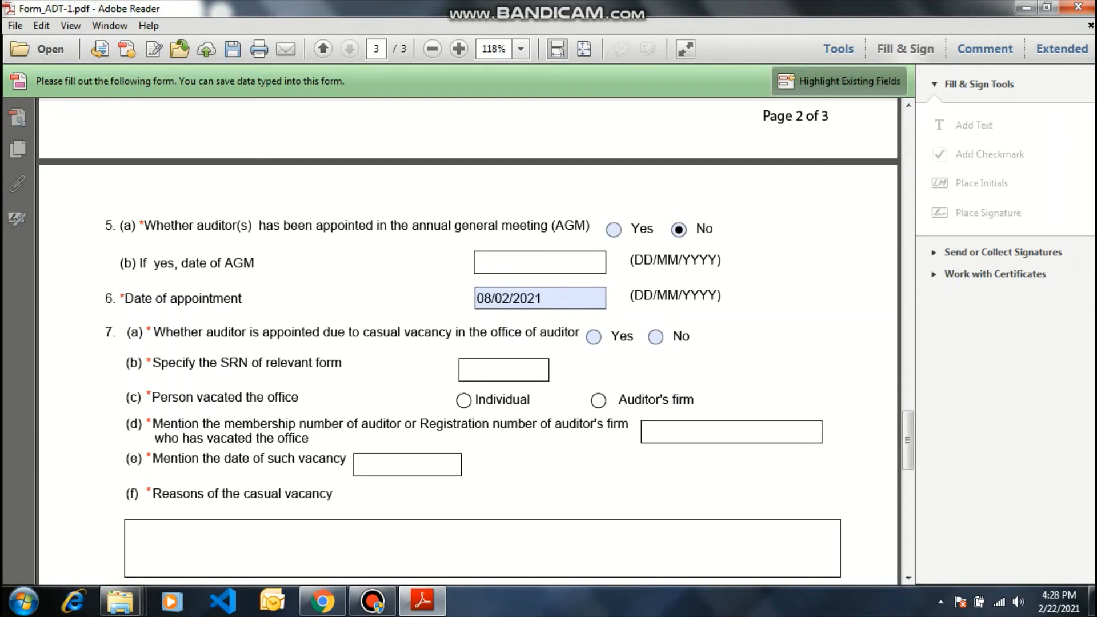
{"action": "left_click", "coordinate": [656, 337]}
{"action": "scroll", "coordinate": [468, 343], "scroll_direction": "down", "scroll_amount": 10}
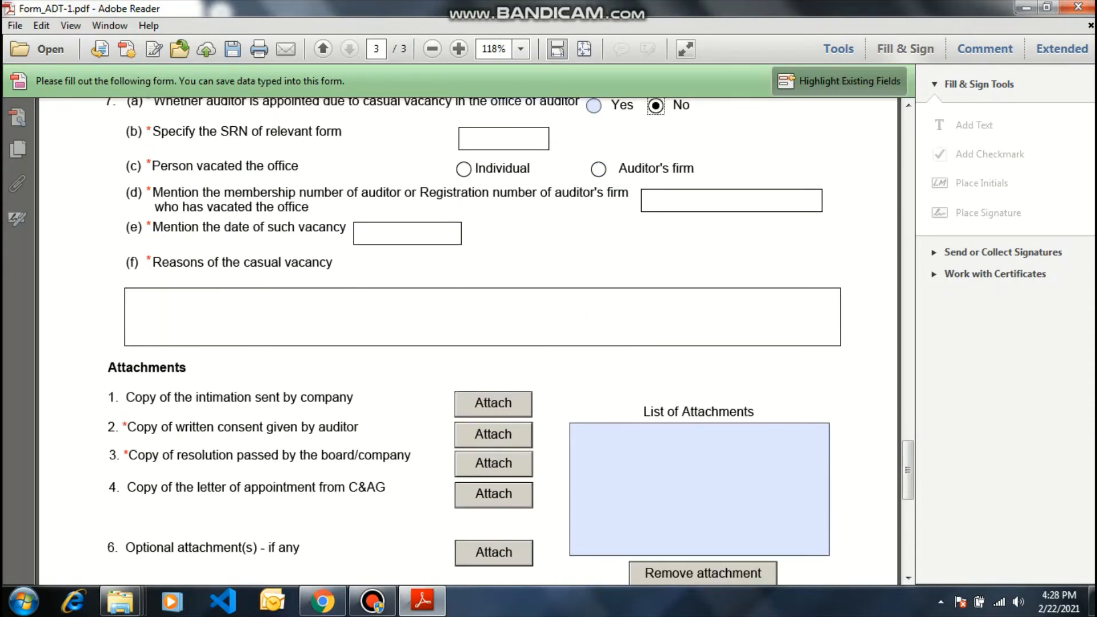
{"action": "scroll", "coordinate": [469, 343], "scroll_direction": "up", "scroll_amount": 8}
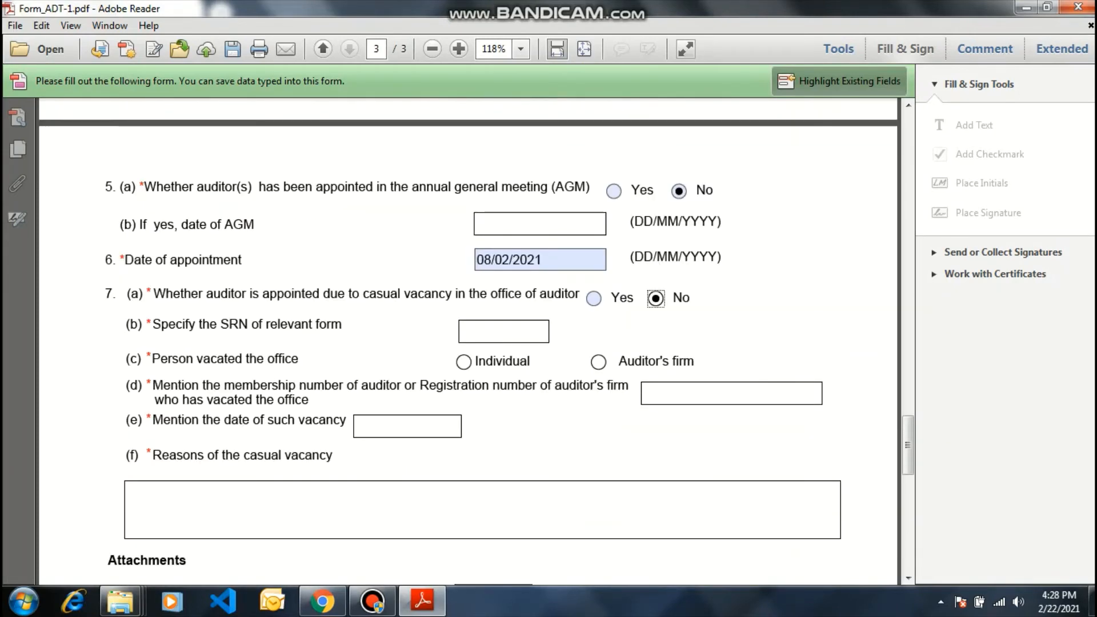
{"action": "scroll", "coordinate": [468, 343], "scroll_direction": "down", "scroll_amount": 7}
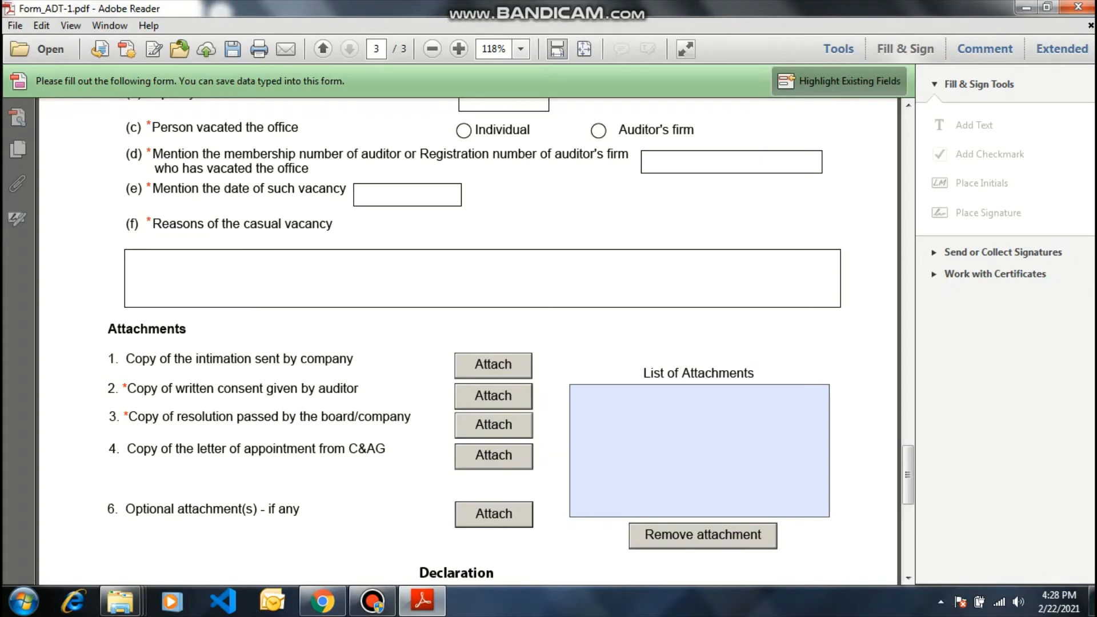
{"action": "scroll", "coordinate": [469, 343], "scroll_direction": "down", "scroll_amount": 1}
{"action": "scroll", "coordinate": [468, 342], "scroll_direction": "down", "scroll_amount": 1}
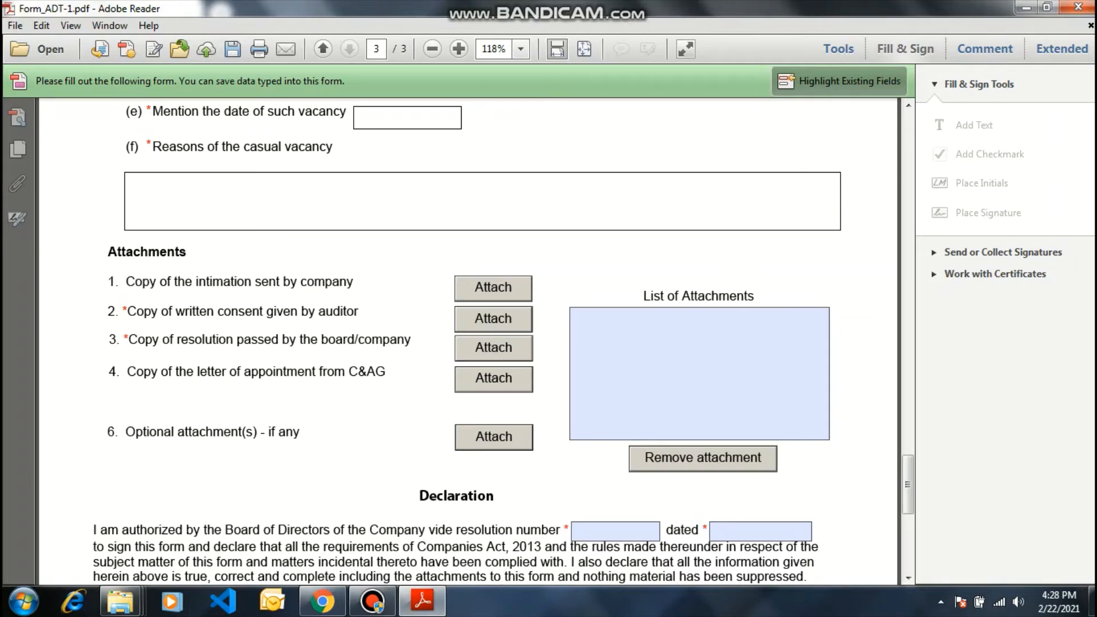
- Attach the company's intimation letter PDF from the pasted folder location
{"action": "left_click", "coordinate": [493, 288]}
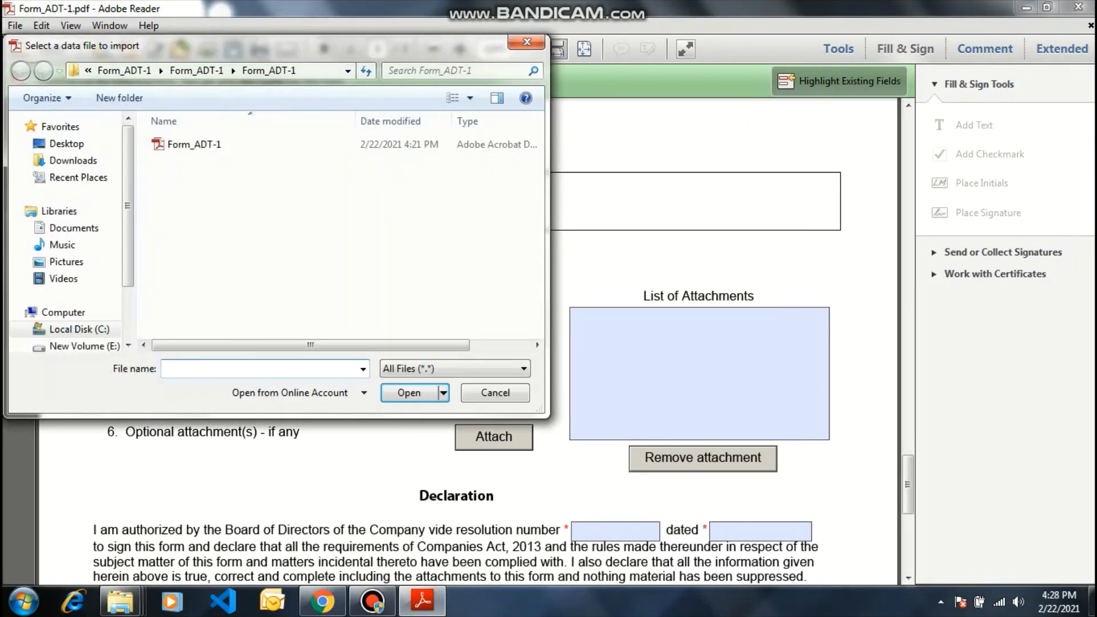
{"action": "left_click", "coordinate": [321, 71]}
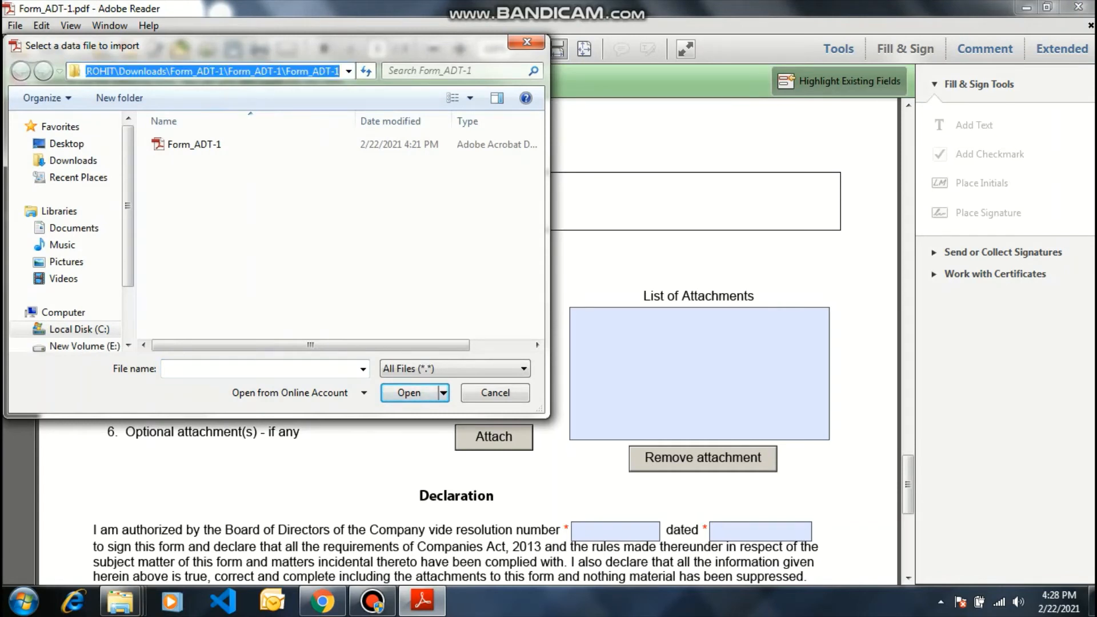
{"action": "key", "text": "ctrl+v"}
{"action": "key", "text": "Return"}
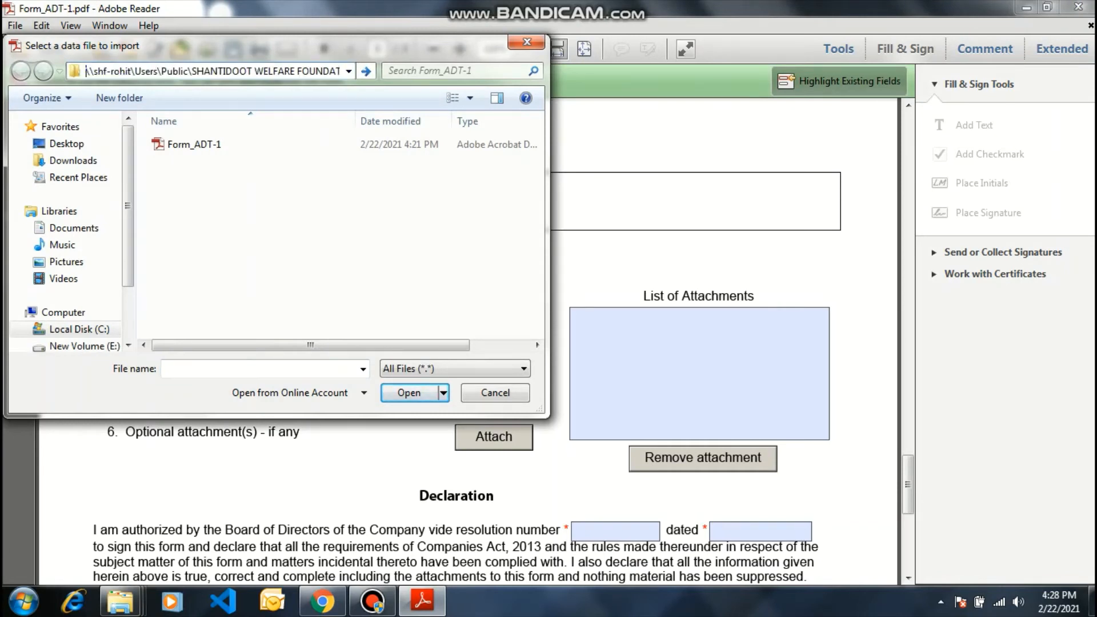
{"action": "left_click", "coordinate": [258, 178]}
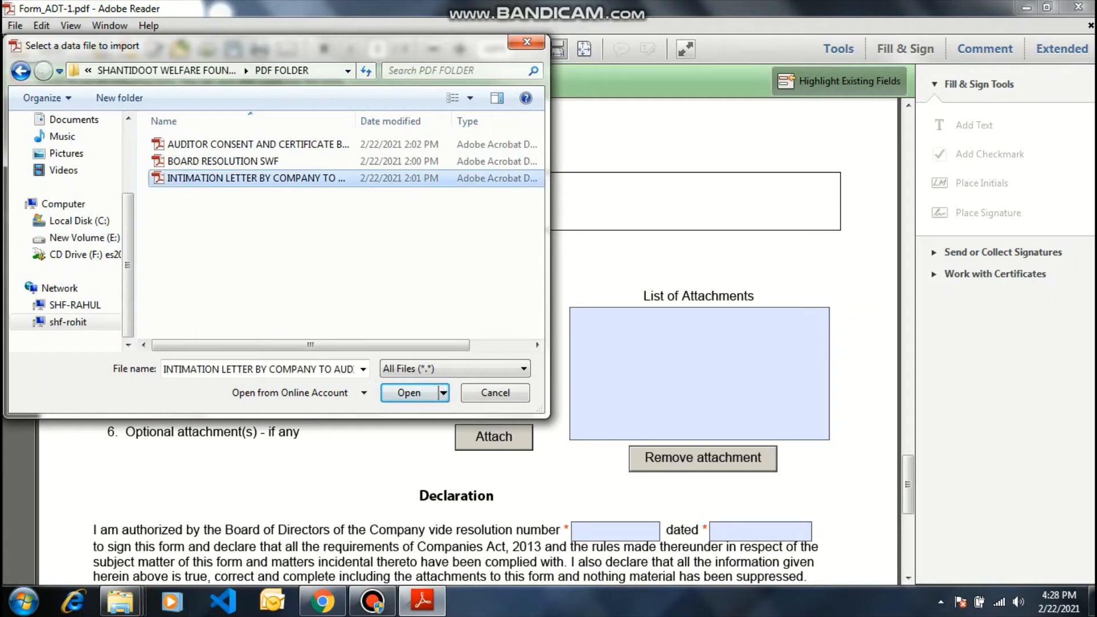
{"action": "key", "text": "Return"}
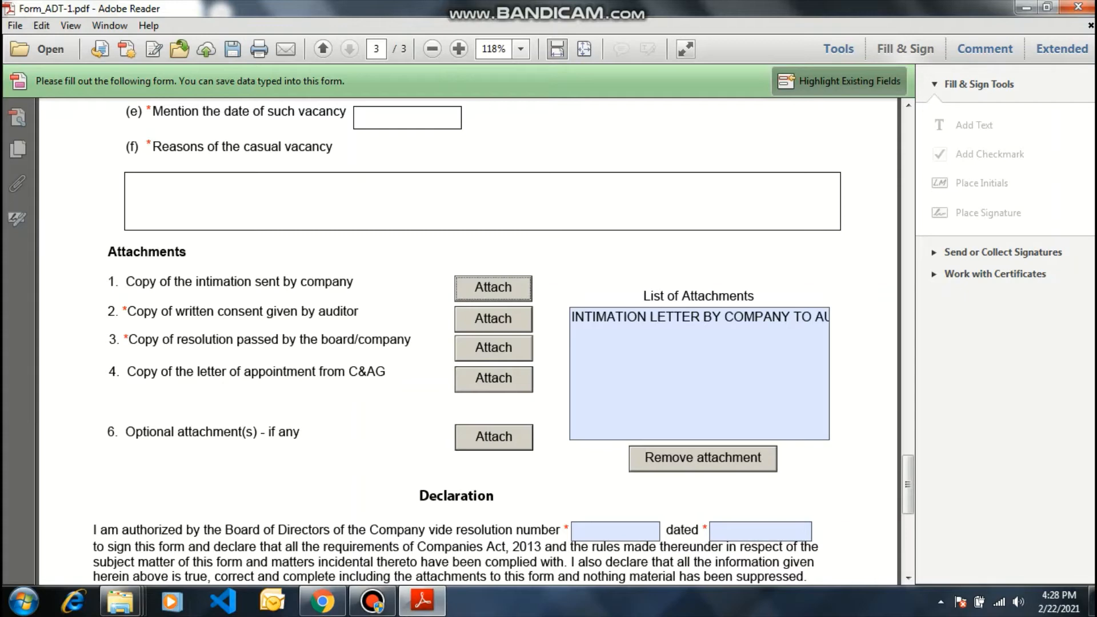
- Attach the AUDITOR CONSENT certificate file as the auditor's written consent
{"action": "left_click", "coordinate": [493, 319]}
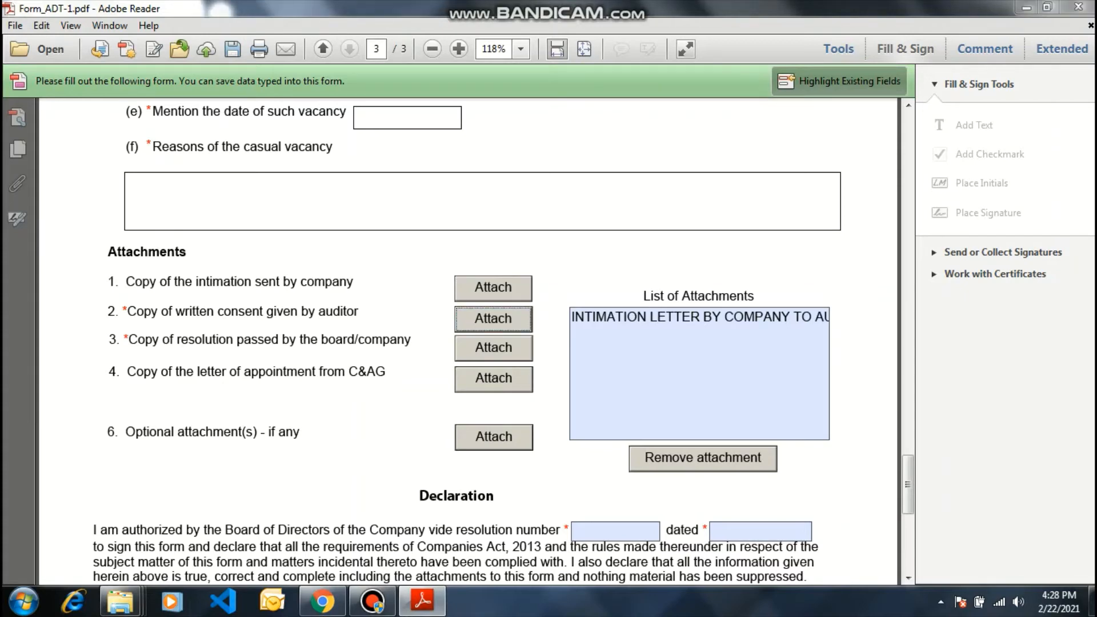
{"action": "left_click", "coordinate": [252, 145]}
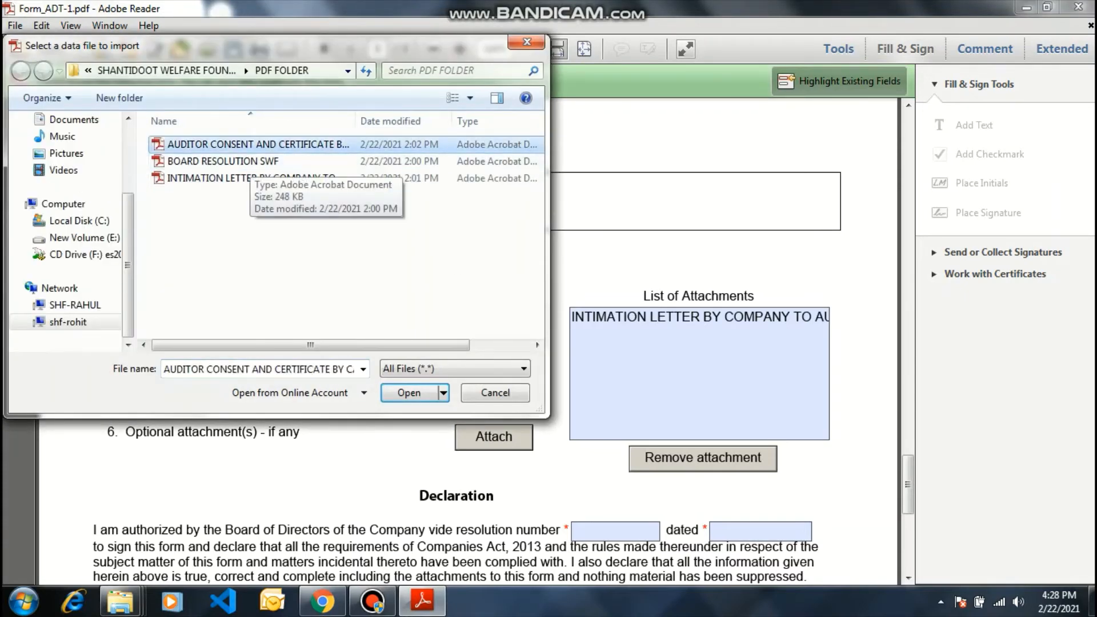
{"action": "mouse_move", "coordinate": [309, 345]}
{"action": "left_mouse_down"}
{"action": "mouse_move", "coordinate": [369, 345]}
{"action": "mouse_move", "coordinate": [308, 345]}
{"action": "left_mouse_up"}
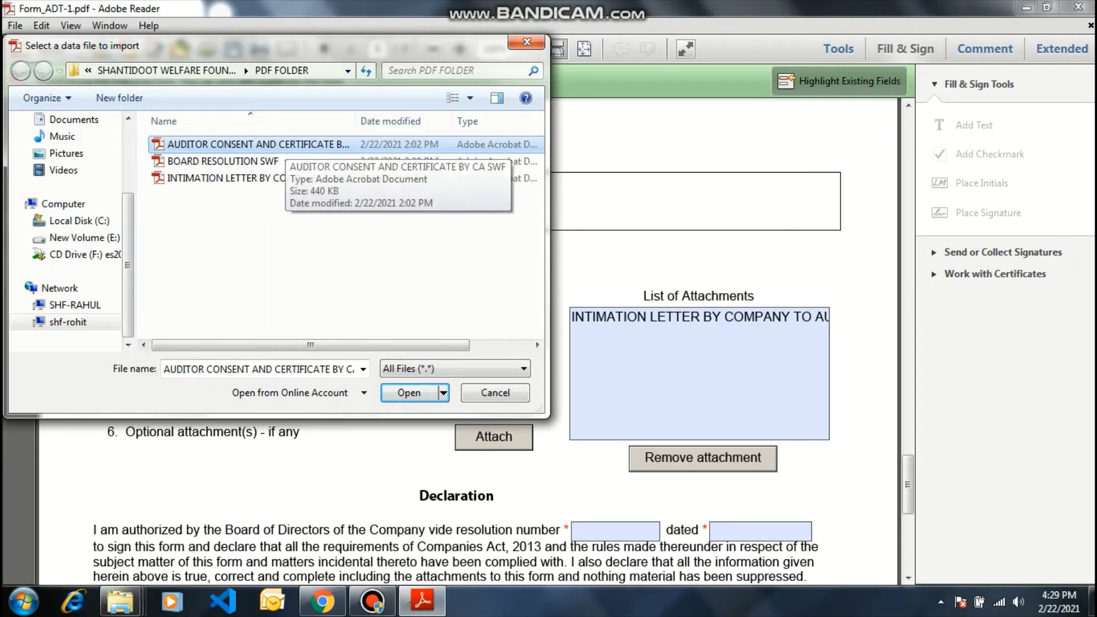
{"action": "key", "text": "Return"}
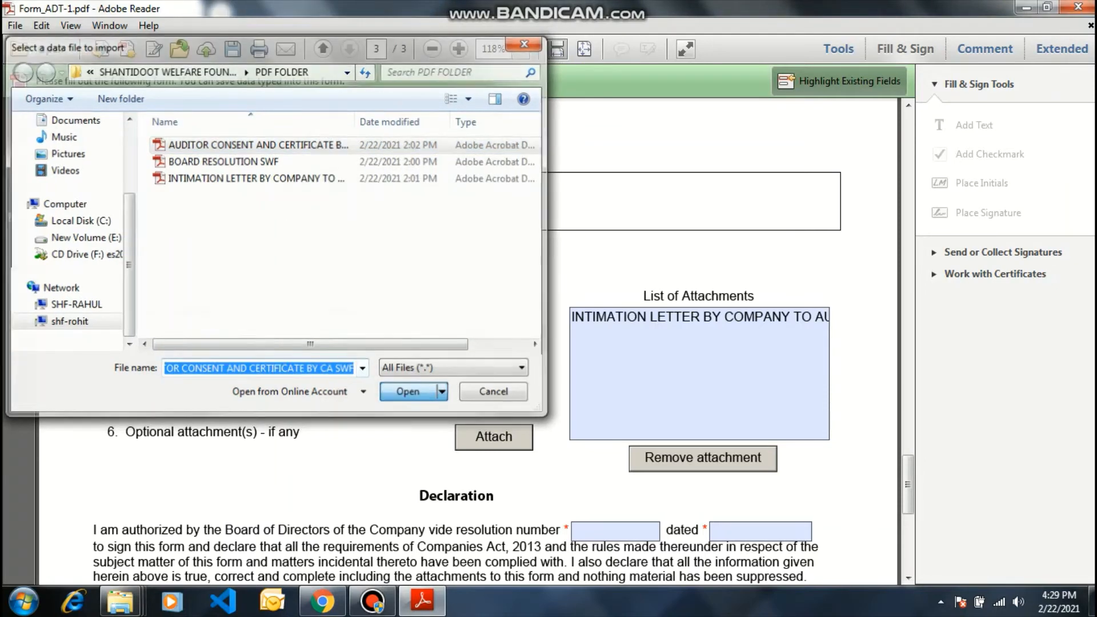
{"action": "left_click", "coordinate": [128, 342]}
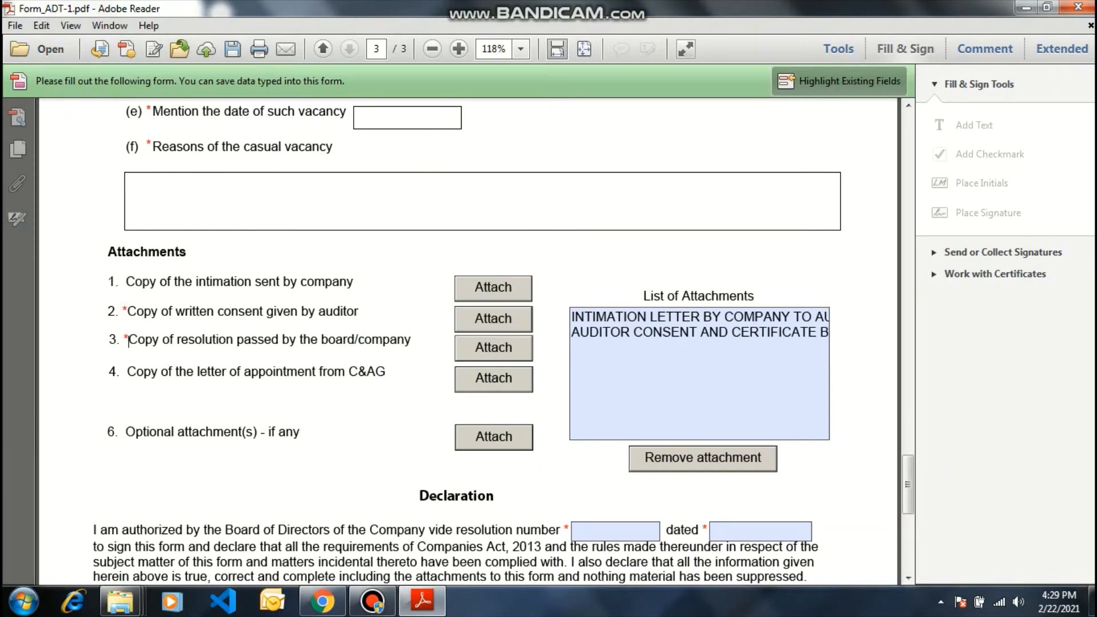
- Attach BOARD RESOLUTION SWF.pdf as the board resolution copy
{"action": "left_click", "coordinate": [494, 347]}
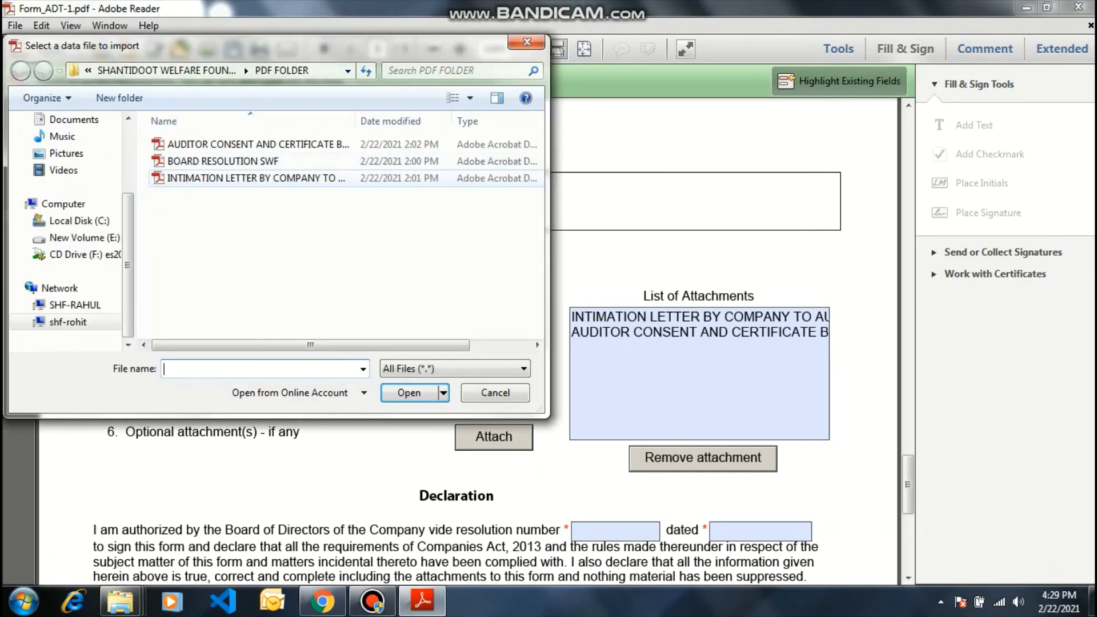
{"action": "left_click", "coordinate": [223, 161]}
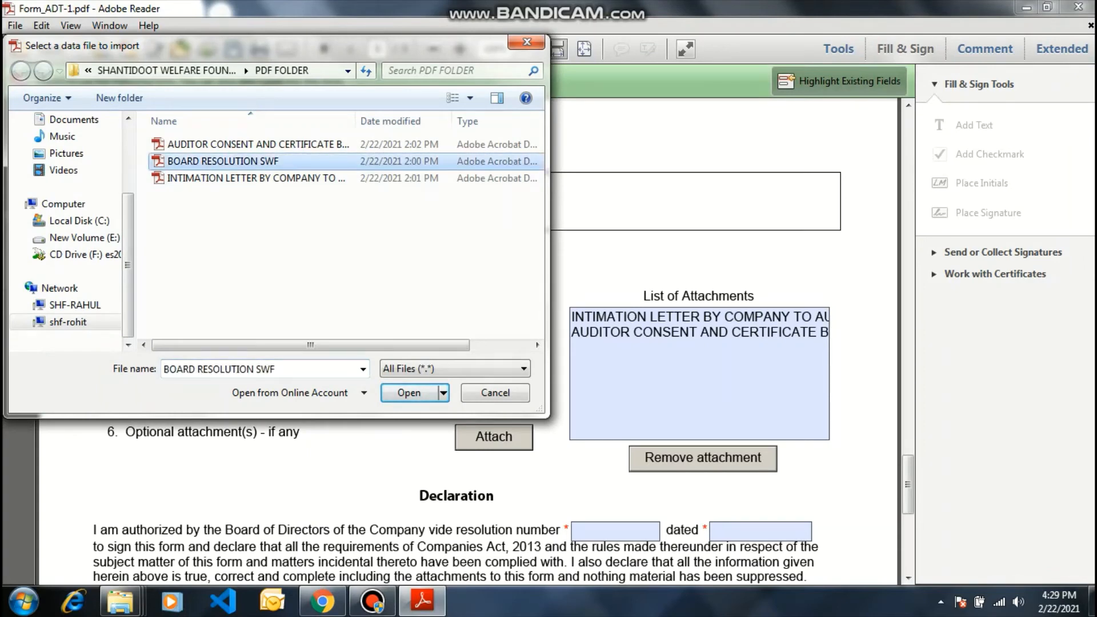
{"action": "key", "text": "Return"}
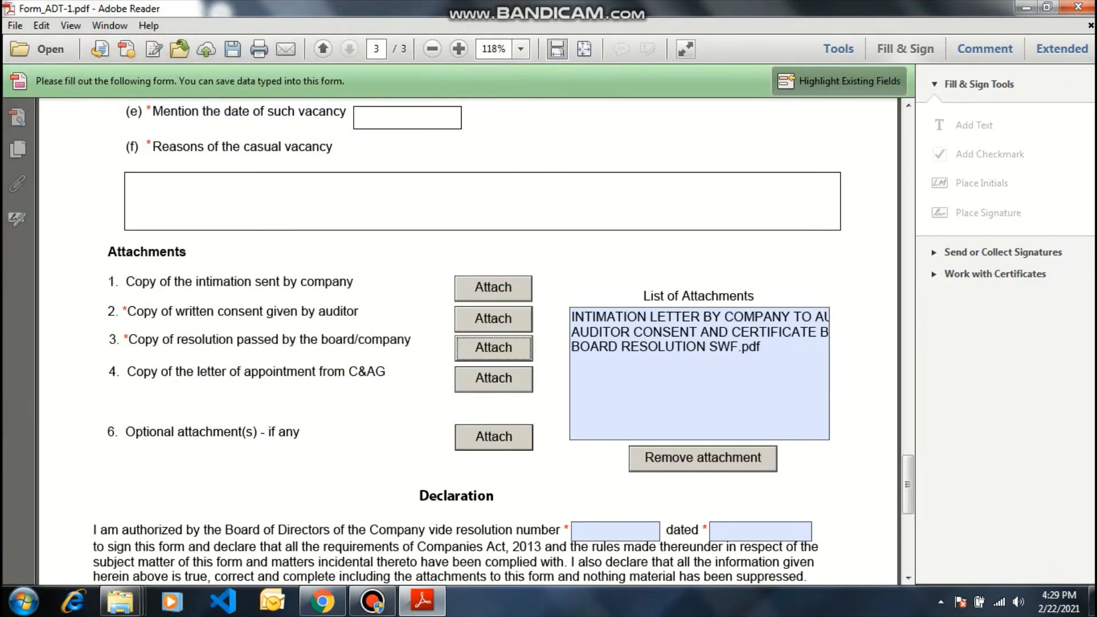
{"action": "scroll", "coordinate": [467, 341], "scroll_direction": "down", "scroll_amount": 10}
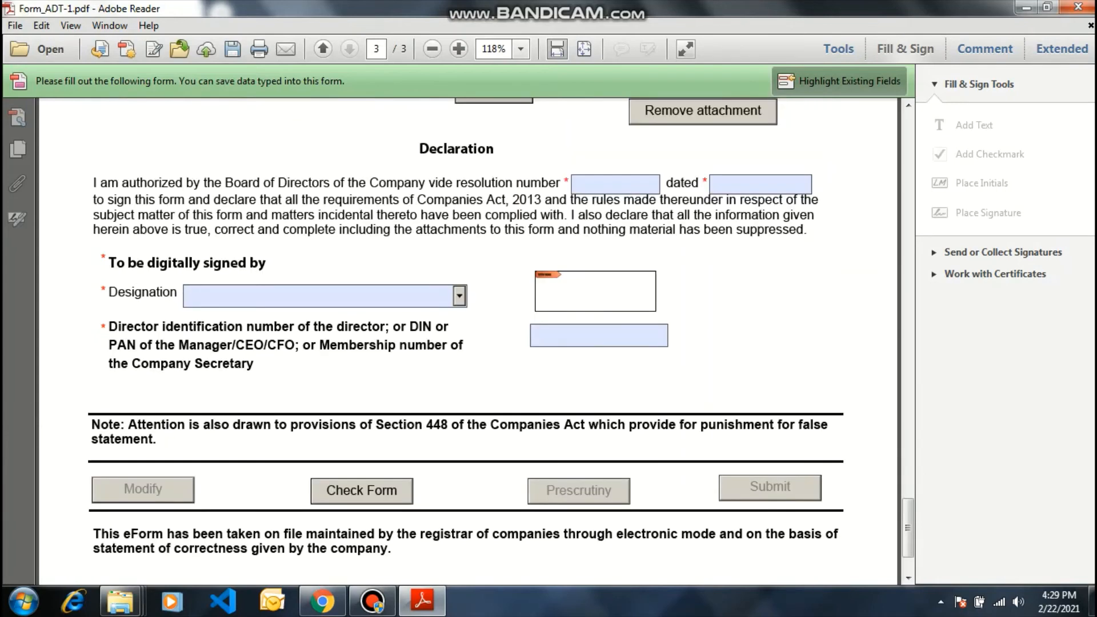
- Dismiss the missing-resolution error and enter 02 as the resolution number
{"action": "scroll", "coordinate": [501, 331], "scroll_direction": "down", "scroll_amount": 1}
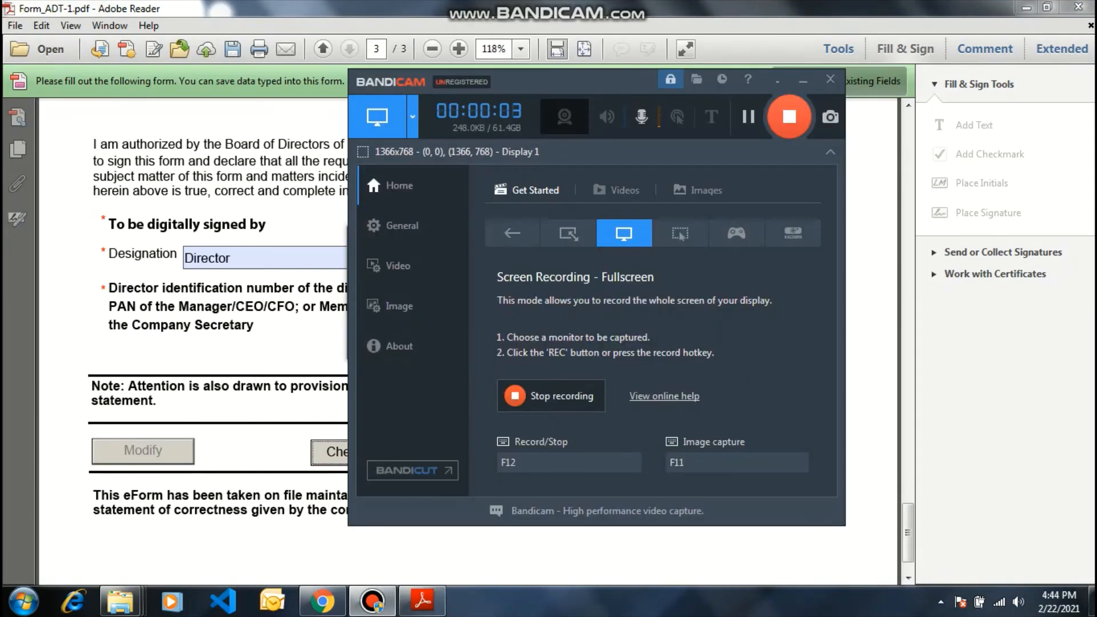
{"action": "key", "text": "alt+Tab"}
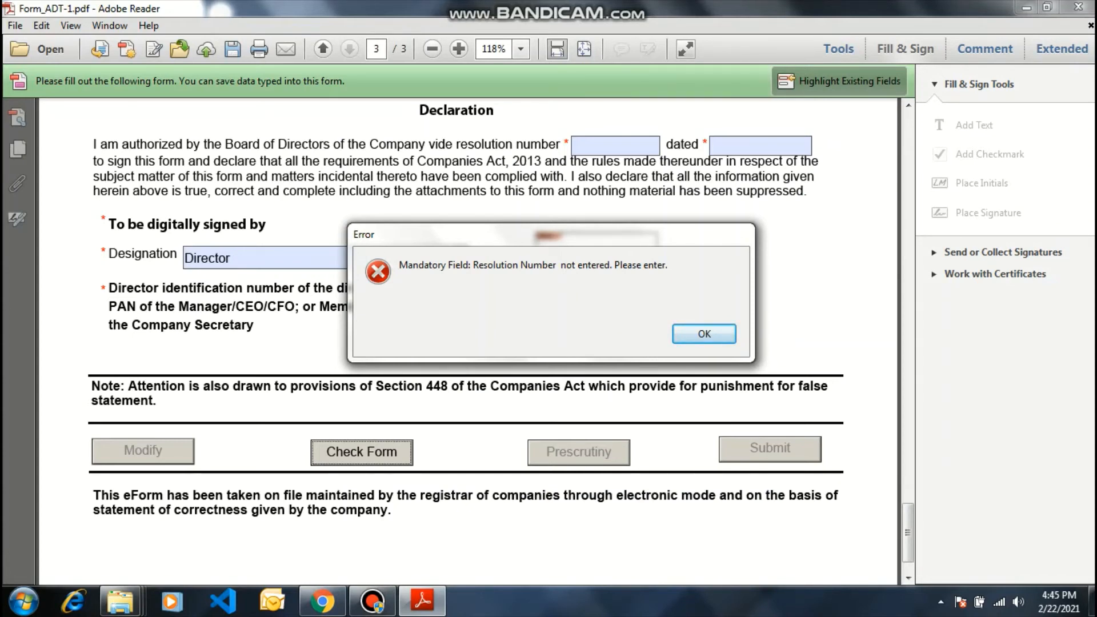
{"action": "key", "text": "Return"}
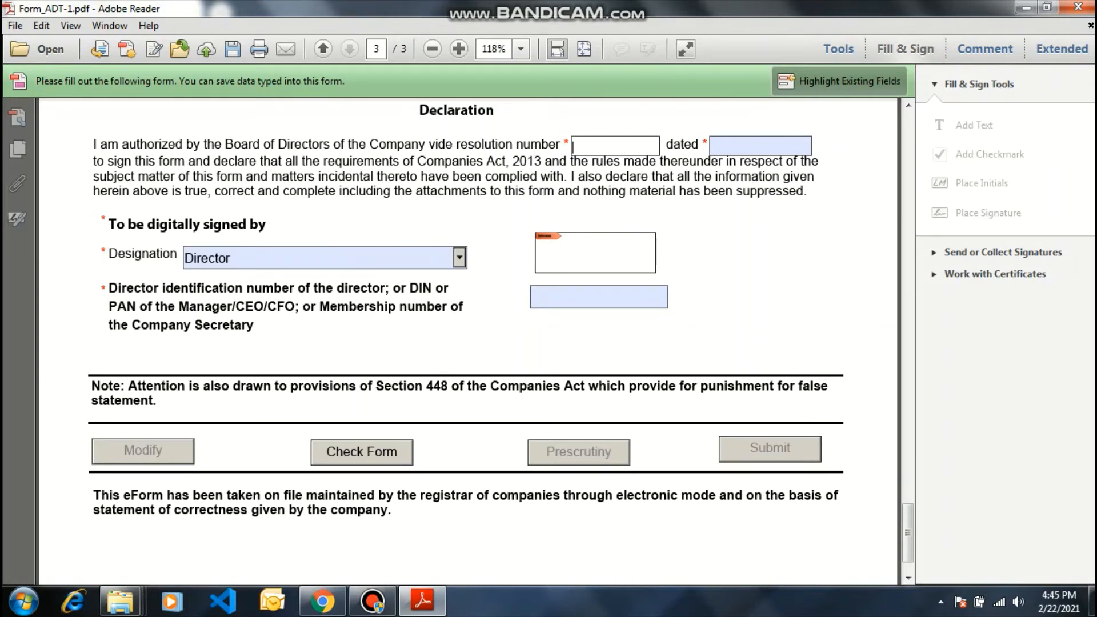
{"action": "type", "text": "02"}
{"action": "key", "text": "Tab"}
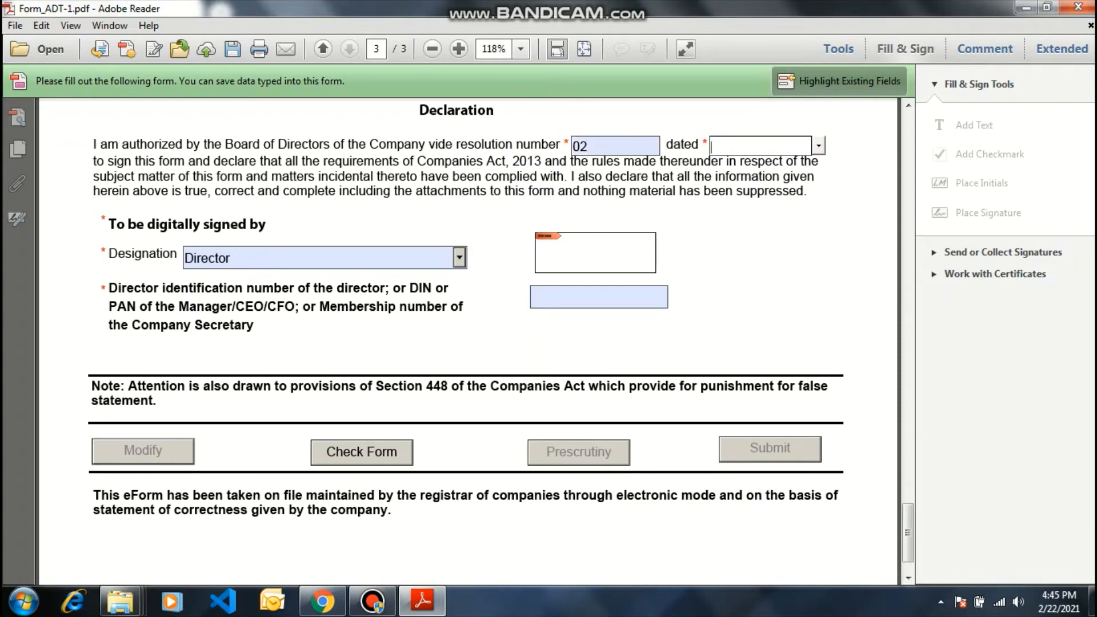
- Date the board resolution 08/02/2021 using the calendar
{"action": "scroll", "coordinate": [501, 331], "scroll_direction": "up", "scroll_amount": 10}
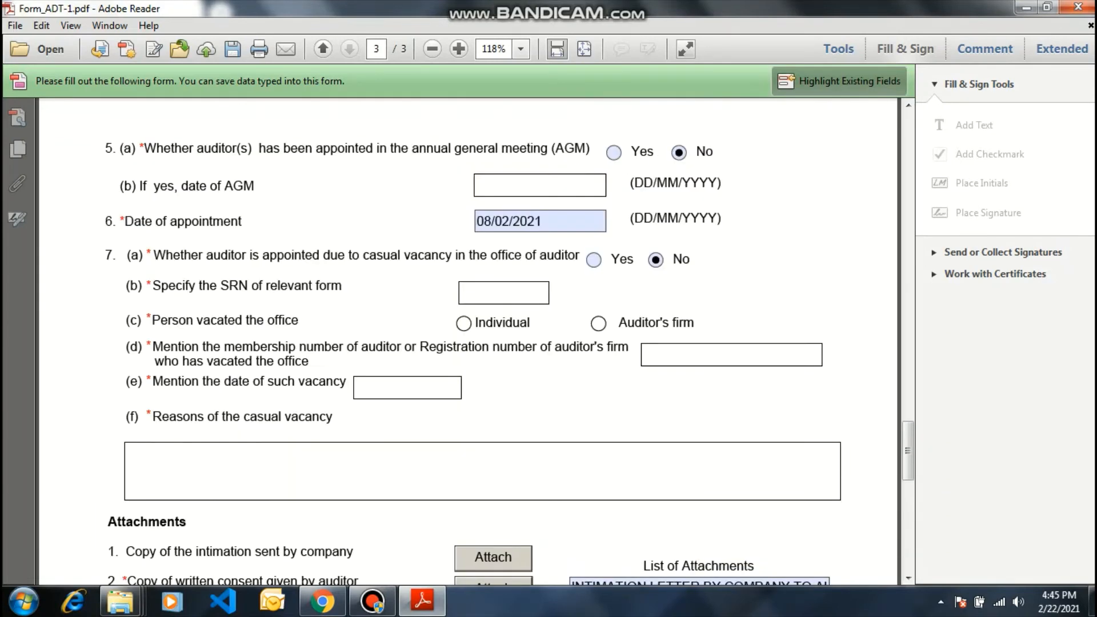
{"action": "scroll", "coordinate": [467, 343], "scroll_direction": "up", "scroll_amount": 1}
{"action": "scroll", "coordinate": [467, 342], "scroll_direction": "down", "scroll_amount": 2}
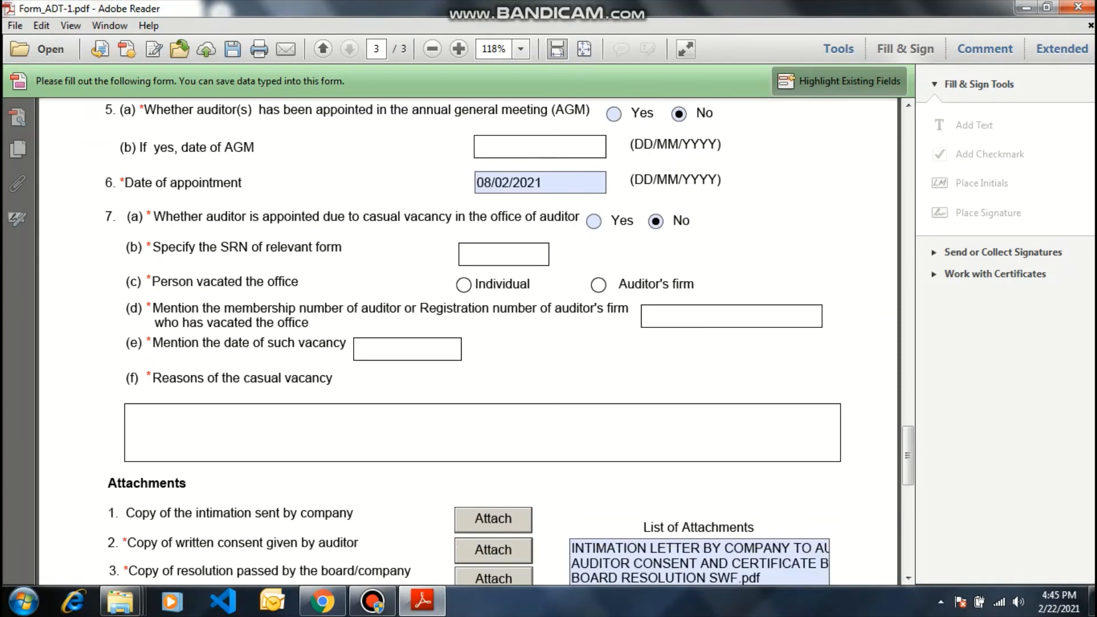
{"action": "scroll", "coordinate": [468, 343], "scroll_direction": "down", "scroll_amount": 2}
{"action": "scroll", "coordinate": [467, 343], "scroll_direction": "up", "scroll_amount": 2}
{"action": "scroll", "coordinate": [467, 343], "scroll_direction": "down", "scroll_amount": 6}
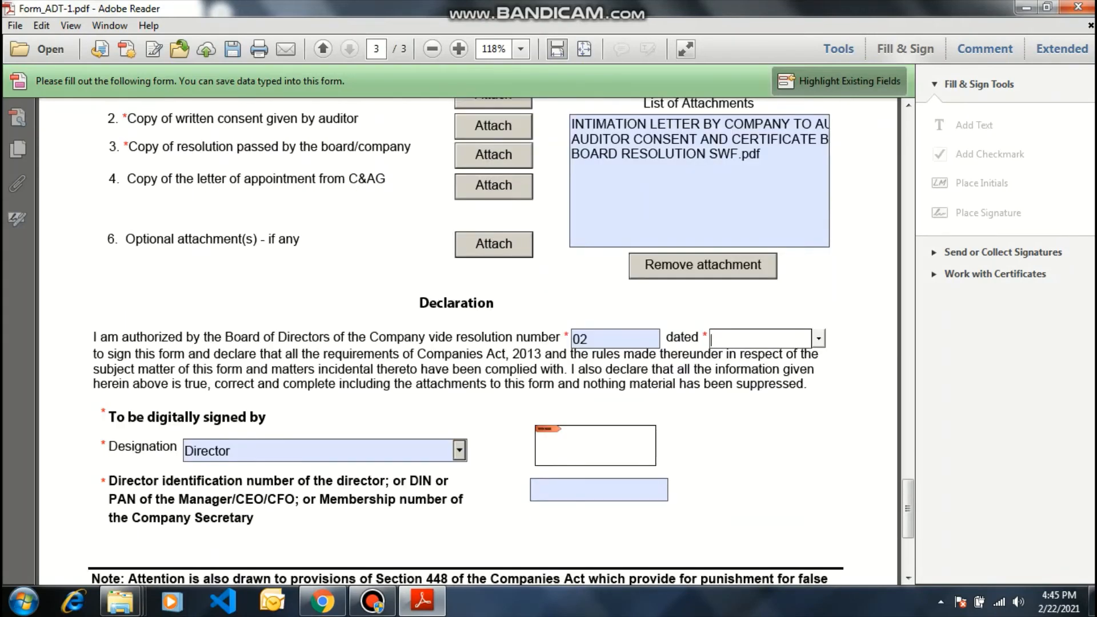
{"action": "left_click", "coordinate": [818, 338]}
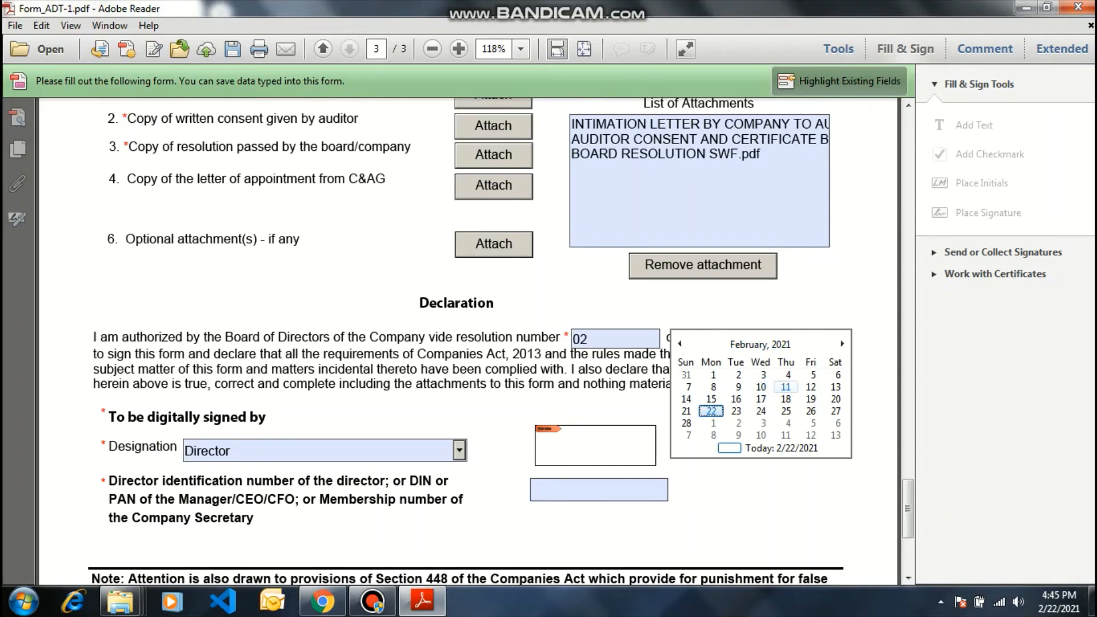
{"action": "left_click", "coordinate": [713, 387]}
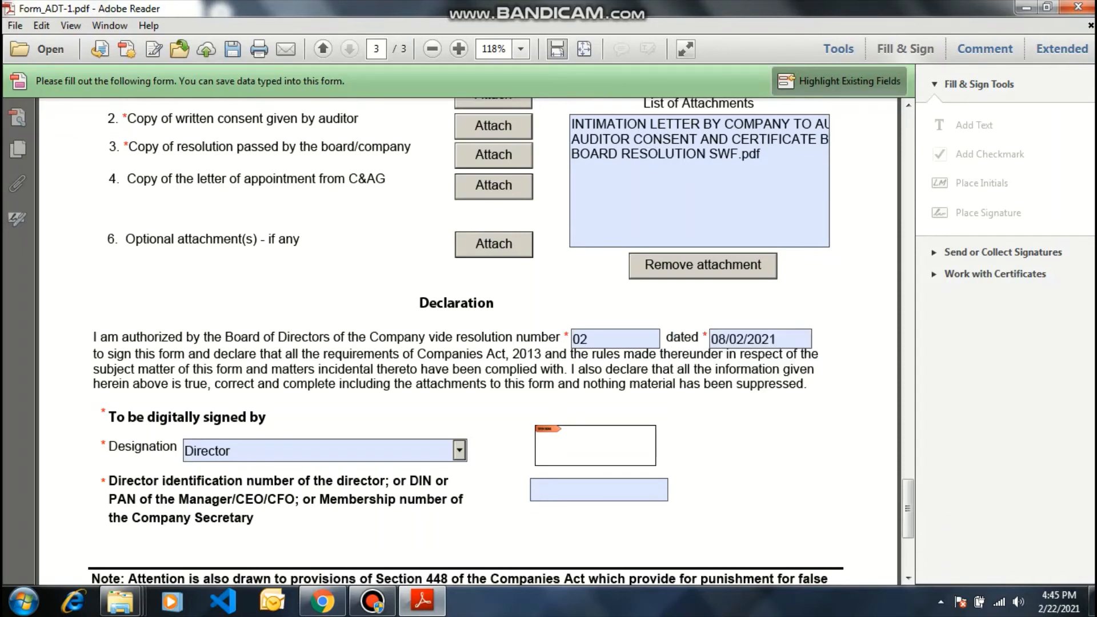
{"action": "scroll", "coordinate": [466, 343], "scroll_direction": "up", "scroll_amount": 10}
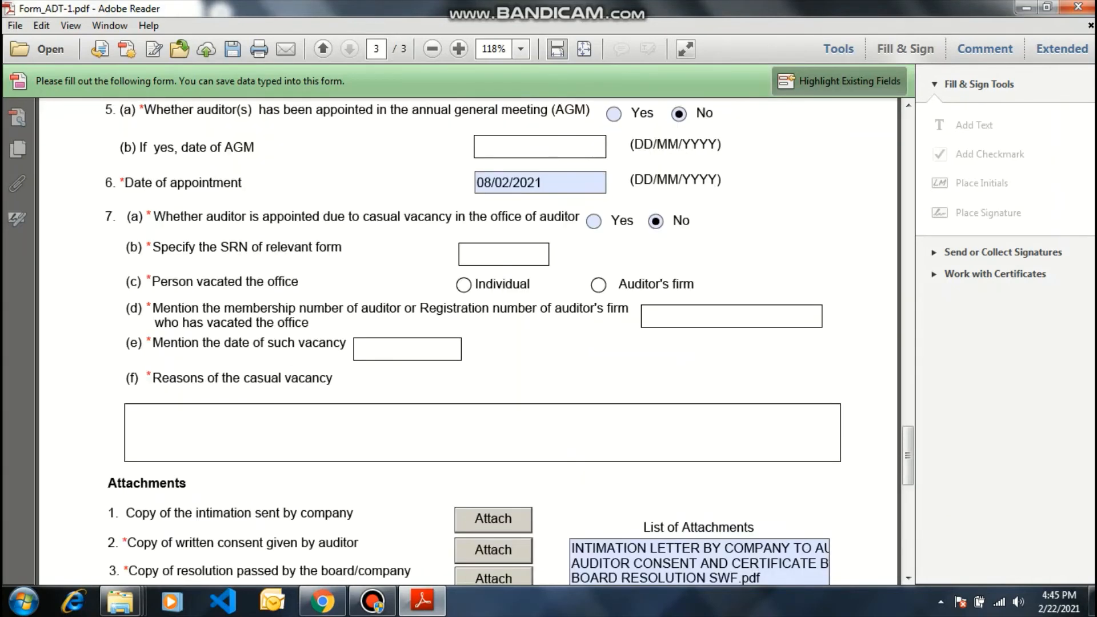
{"action": "scroll", "coordinate": [466, 343], "scroll_direction": "up", "scroll_amount": 2}
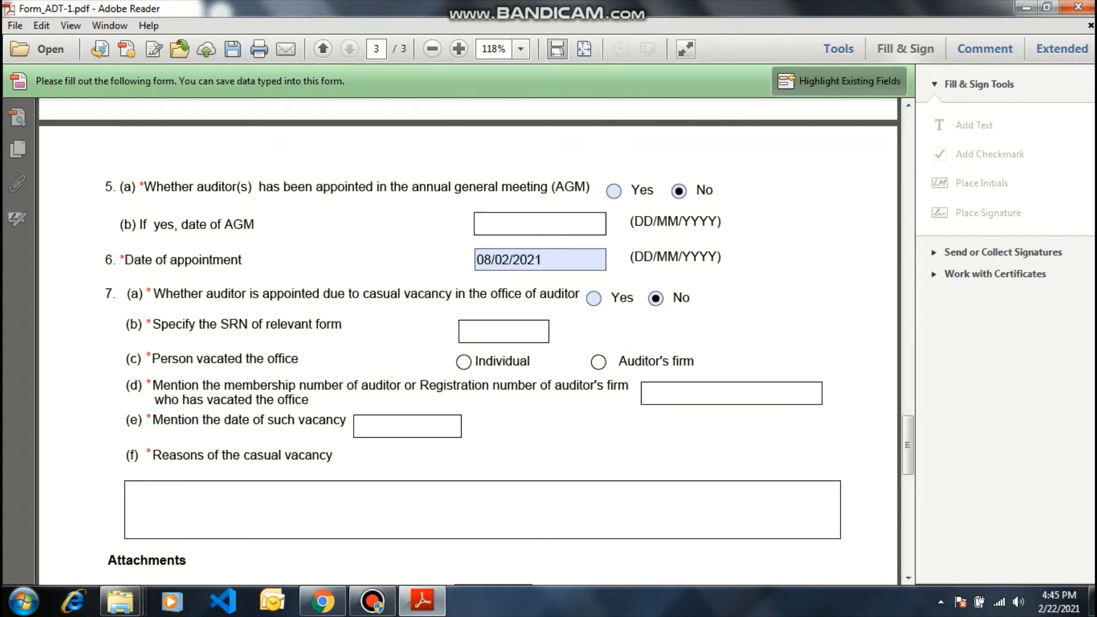
{"action": "scroll", "coordinate": [466, 343], "scroll_direction": "down", "scroll_amount": 13}
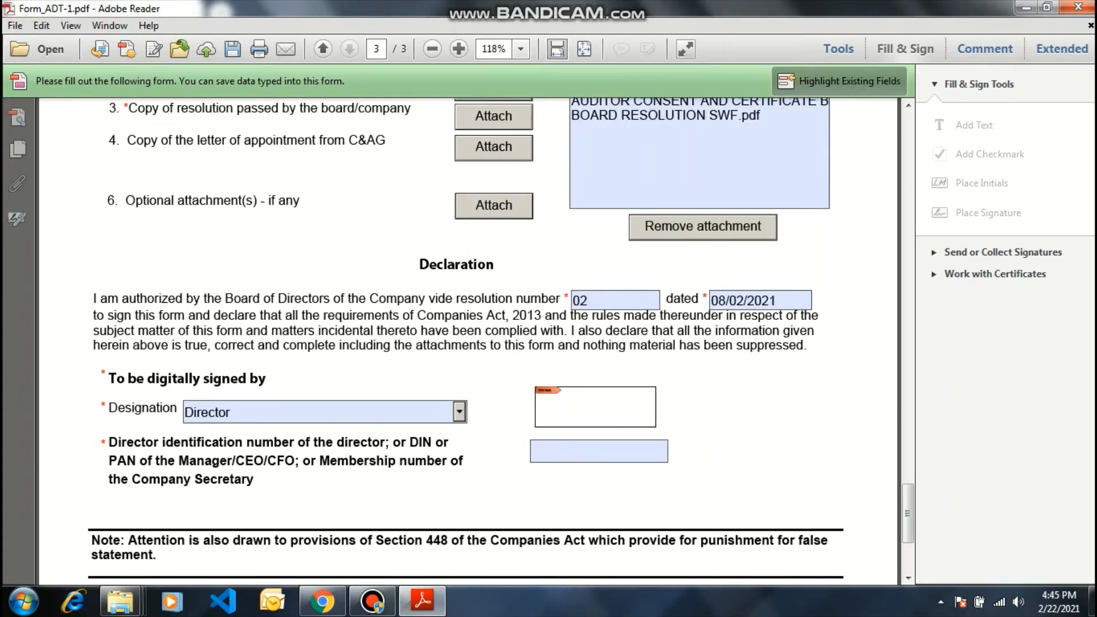
- Enter the director's DIN and dismiss the 'Invalid Format of DIN' error
{"action": "left_click", "coordinate": [605, 301]}
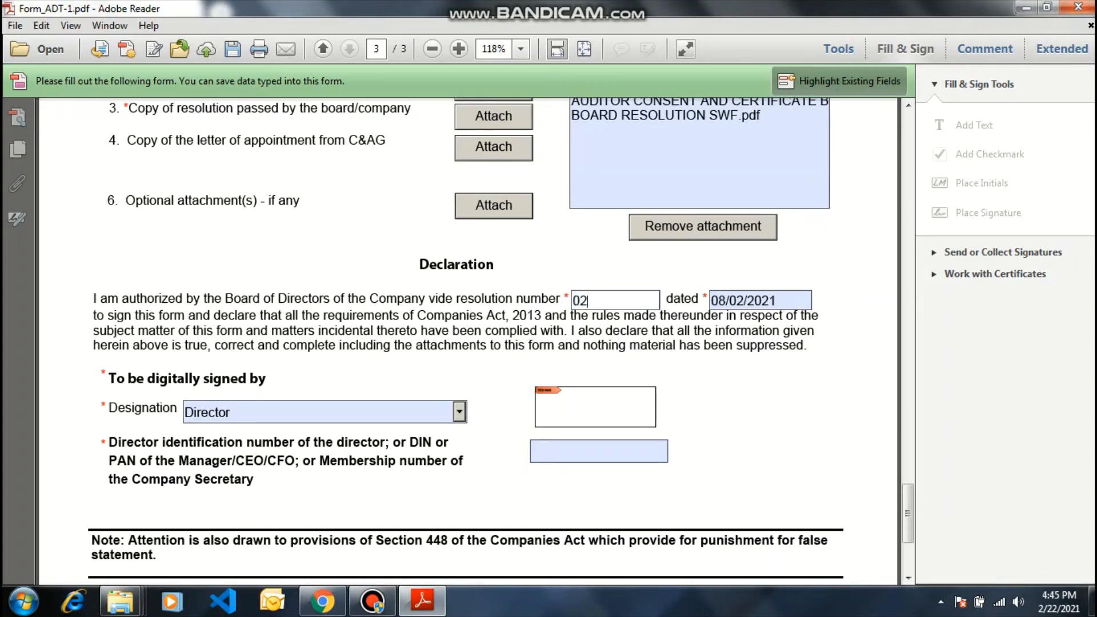
{"action": "key", "text": "Escape"}
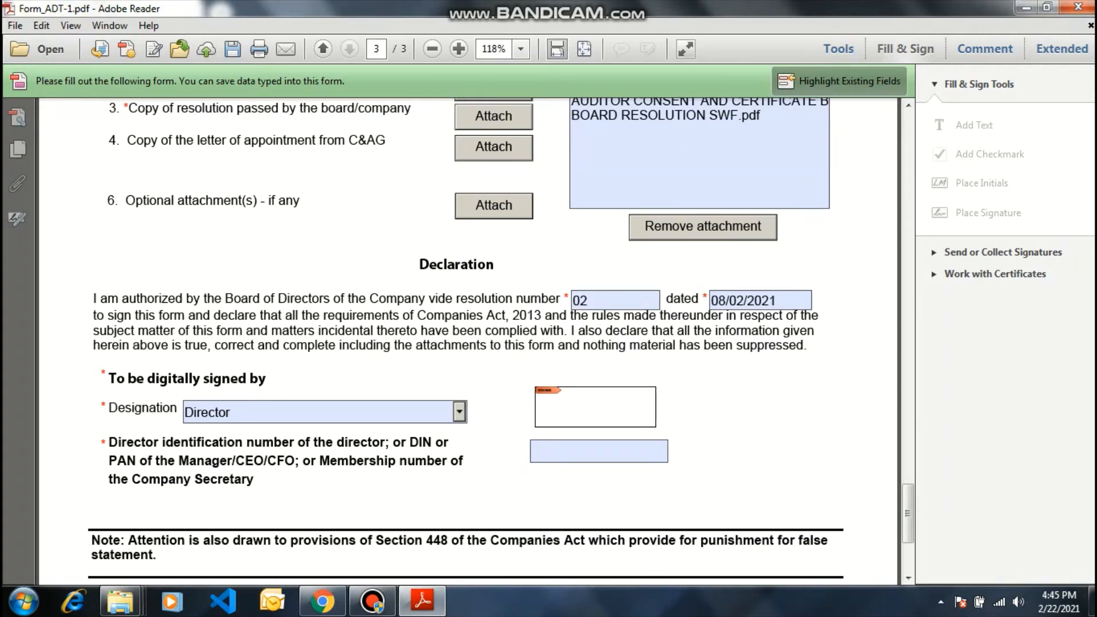
{"action": "left_click", "coordinate": [573, 300]}
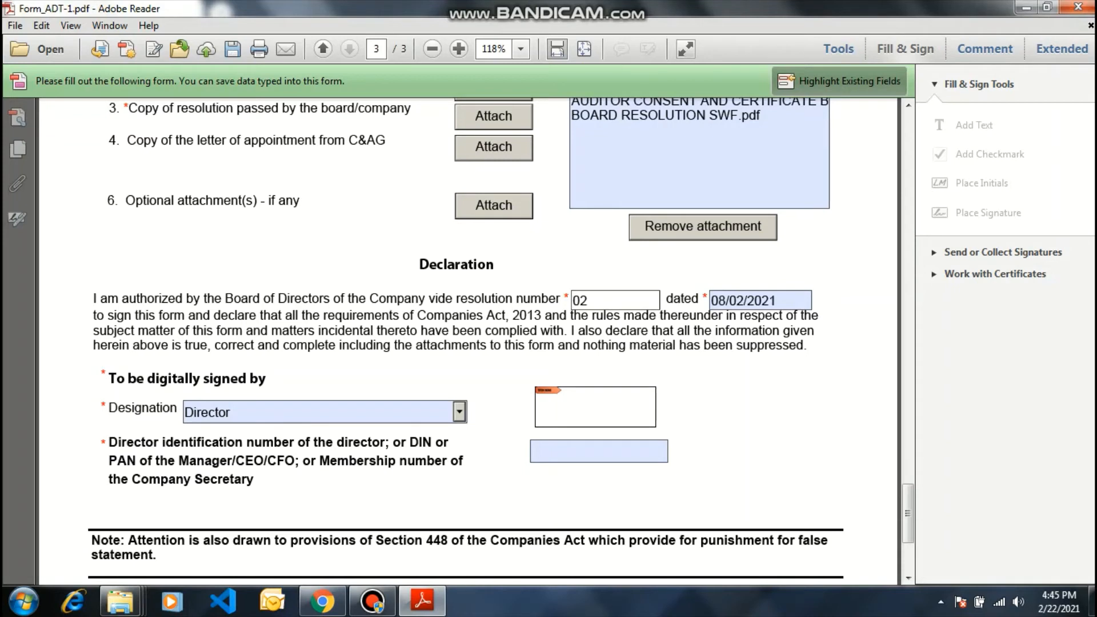
{"action": "left_click", "coordinate": [599, 452]}
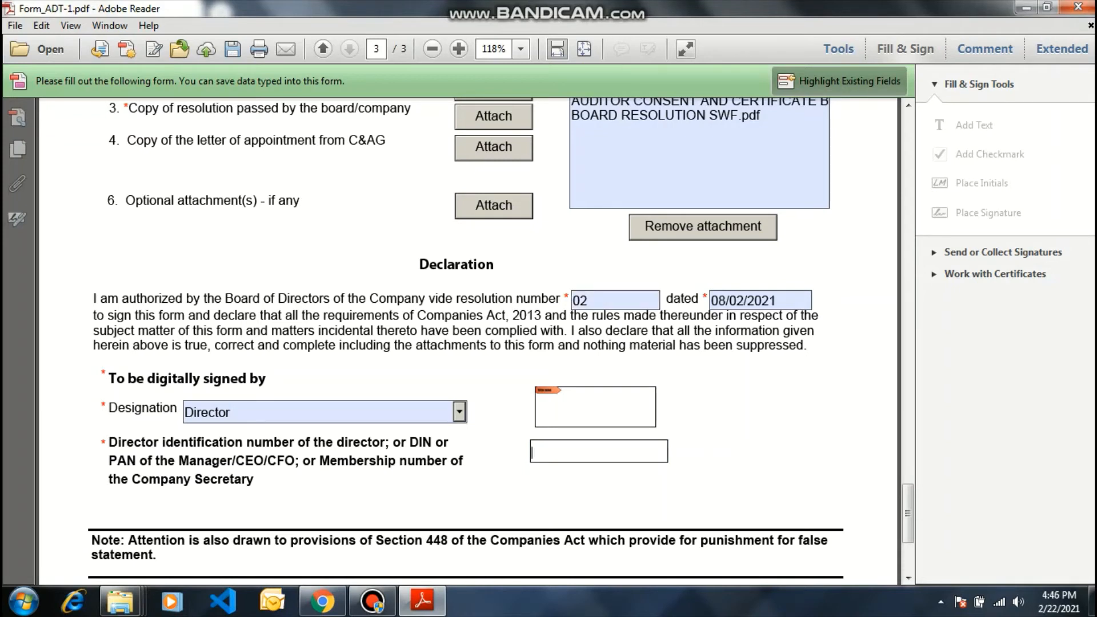
{"action": "key", "text": "Tab"}
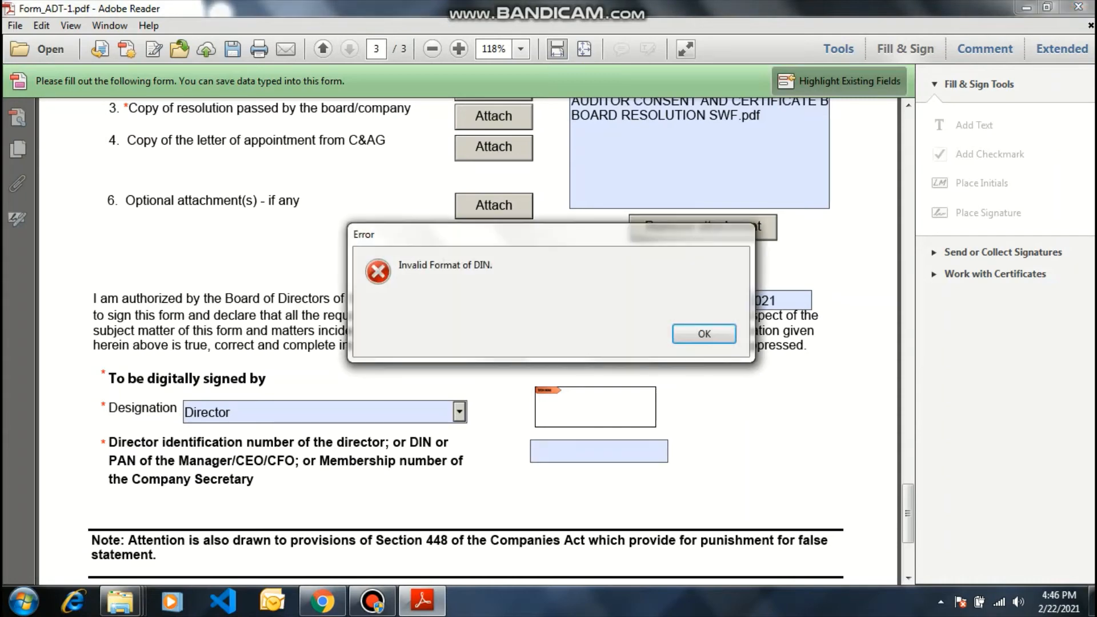
{"action": "key", "text": "Return"}
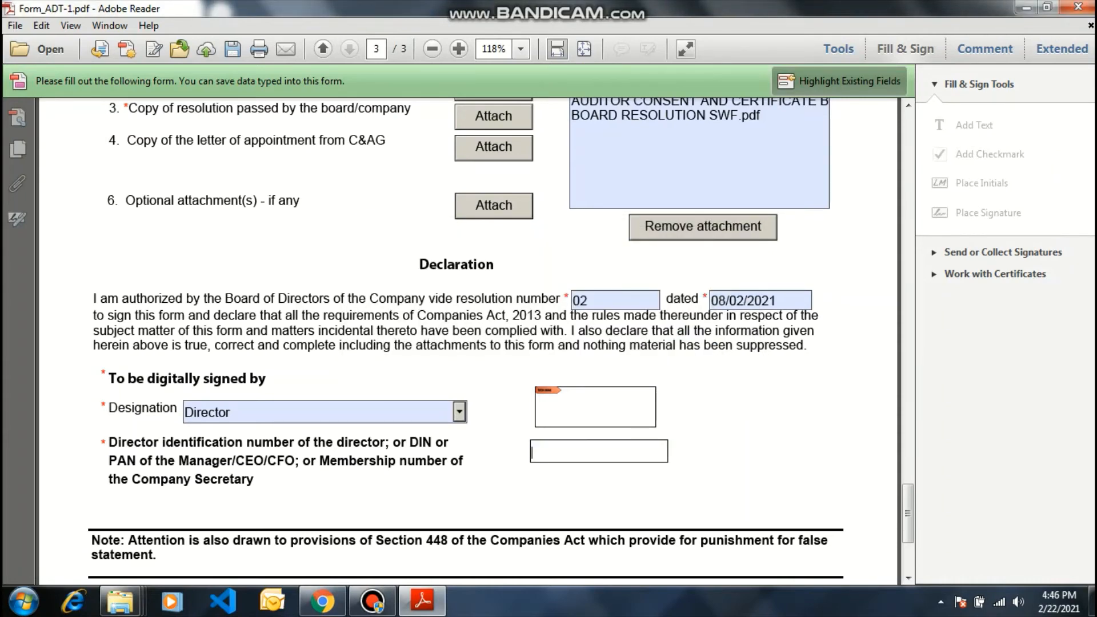
{"action": "key", "text": "Tab"}
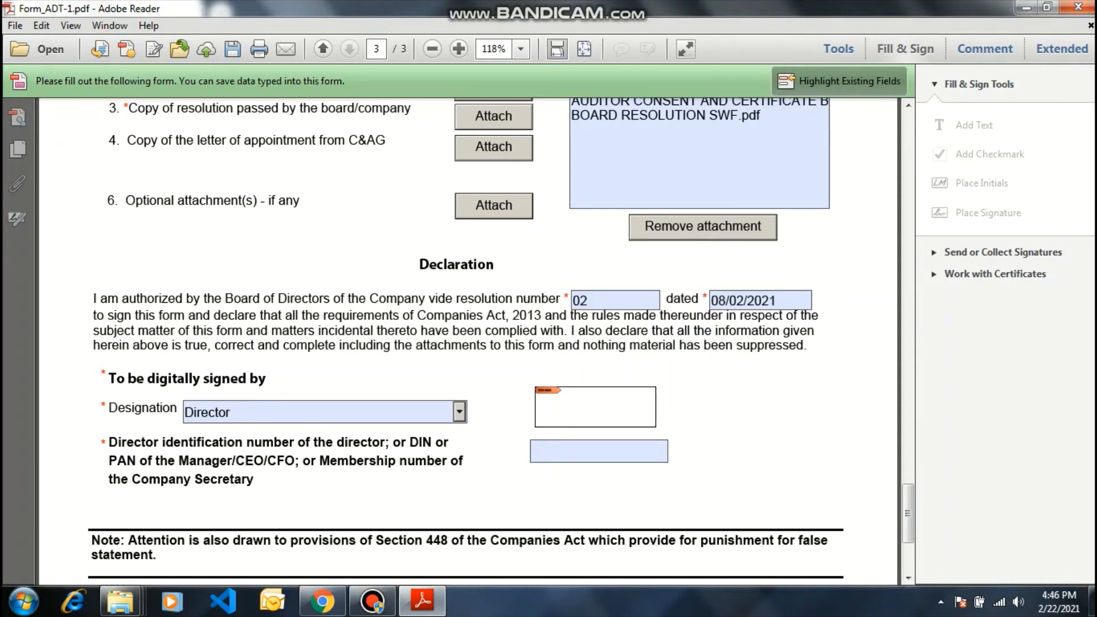
- Re-enter the director's full 8-digit DIN correctly and commit it
{"action": "left_click", "coordinate": [598, 451]}
{"action": "type", "text": "09"}
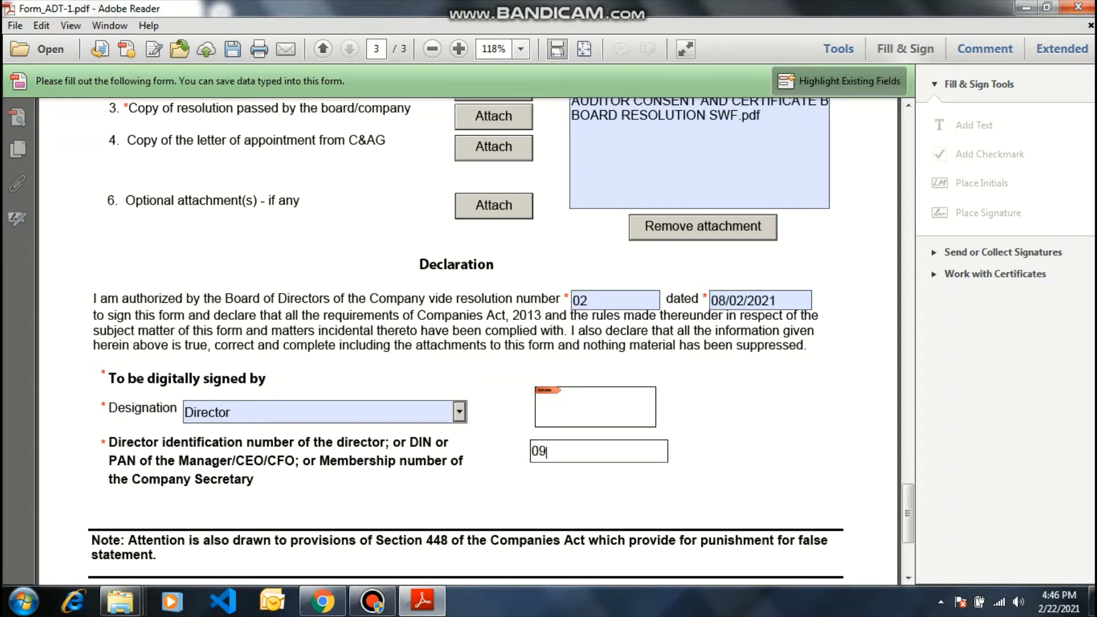
{"action": "key", "text": "BackSpace"}
{"action": "key", "text": "Return"}
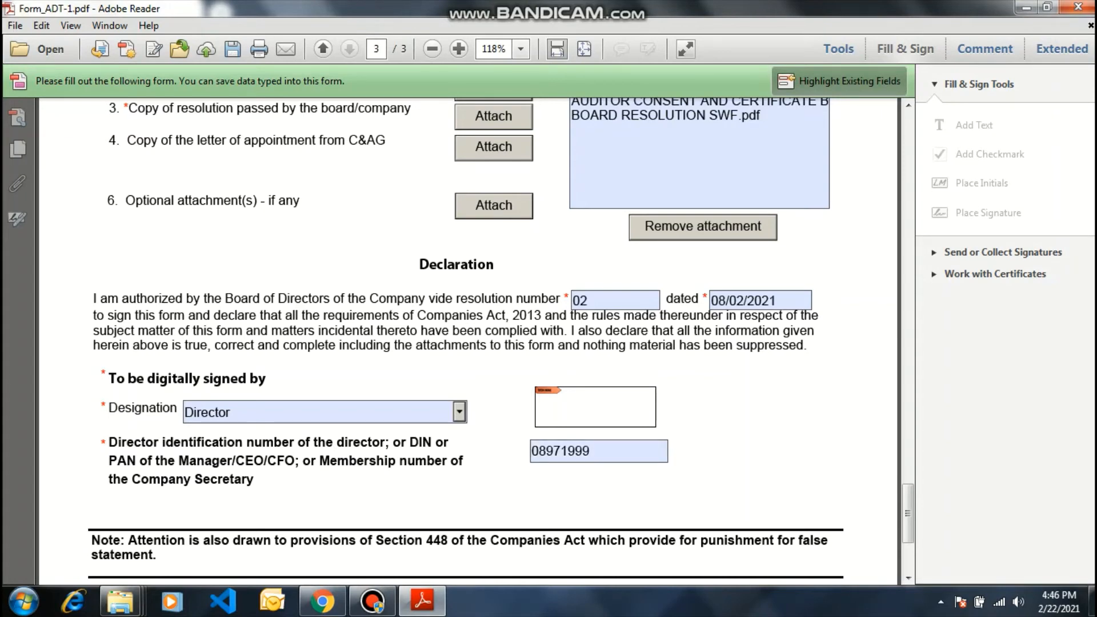
{"action": "scroll", "coordinate": [491, 343], "scroll_direction": "down", "scroll_amount": 3}
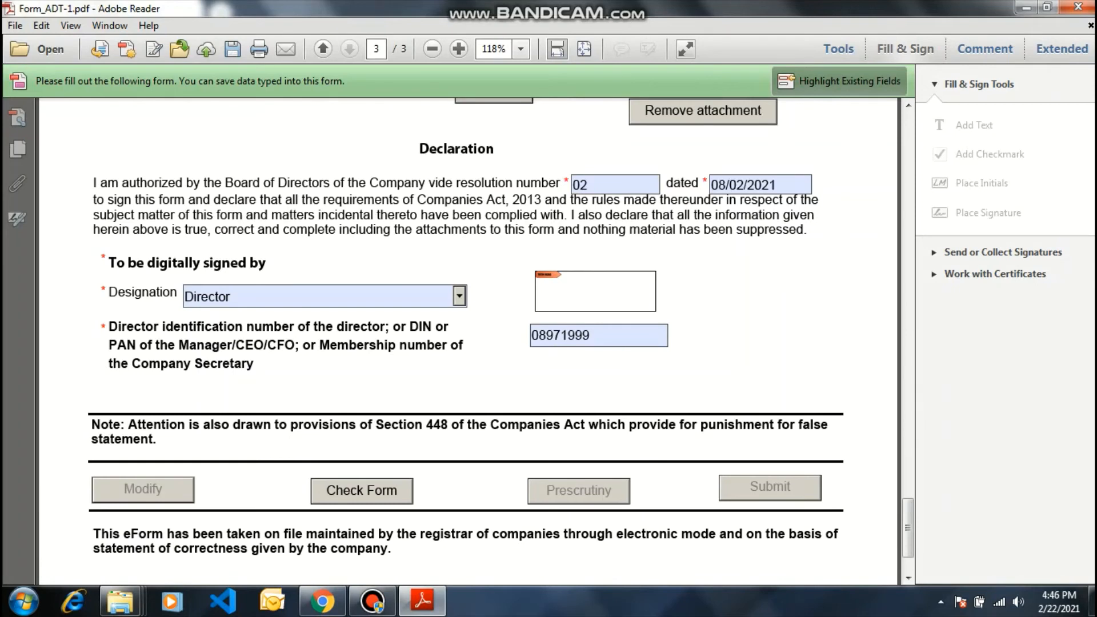
- Pass Check Form, run Prescrutiny, and dismiss the missing Director DSC error
{"action": "left_click", "coordinate": [362, 491]}
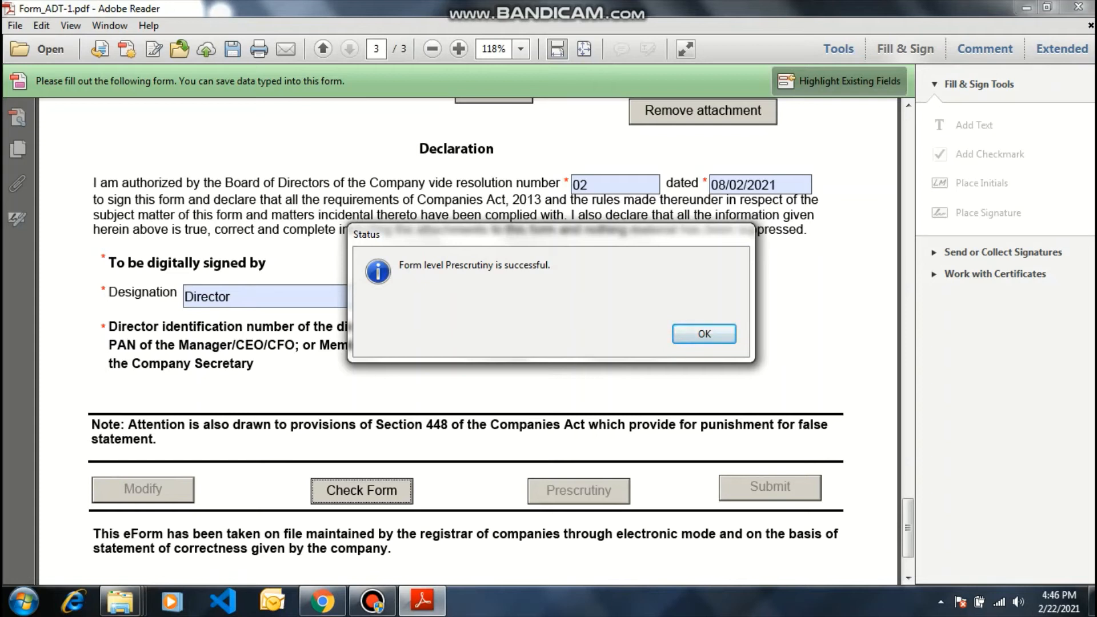
{"action": "key", "text": "Return"}
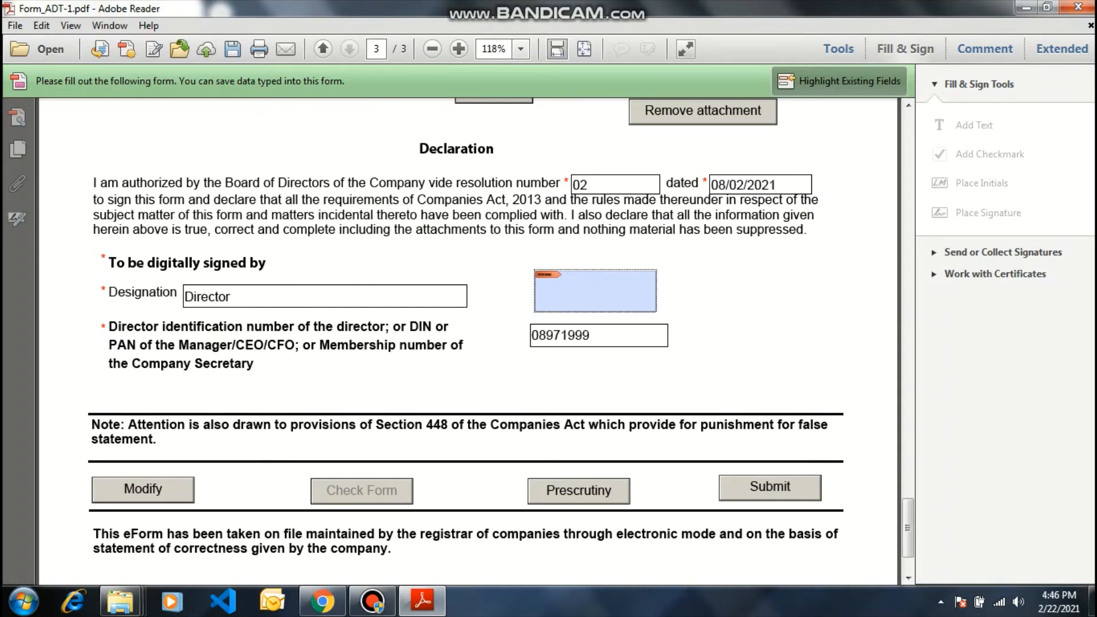
{"action": "left_click", "coordinate": [579, 491]}
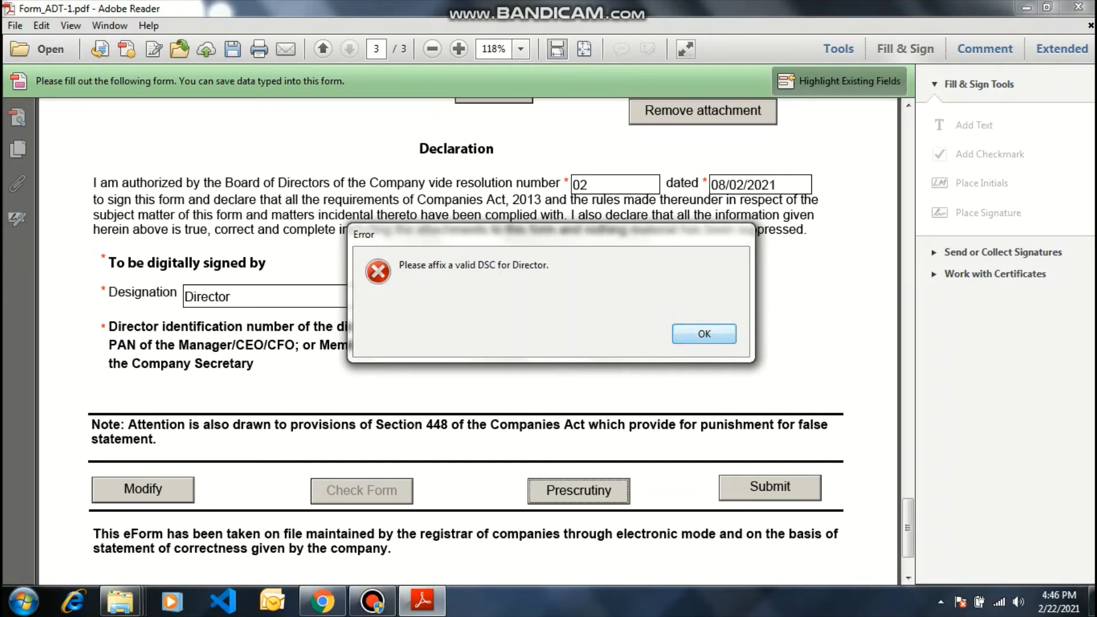
{"action": "key", "text": "Return"}
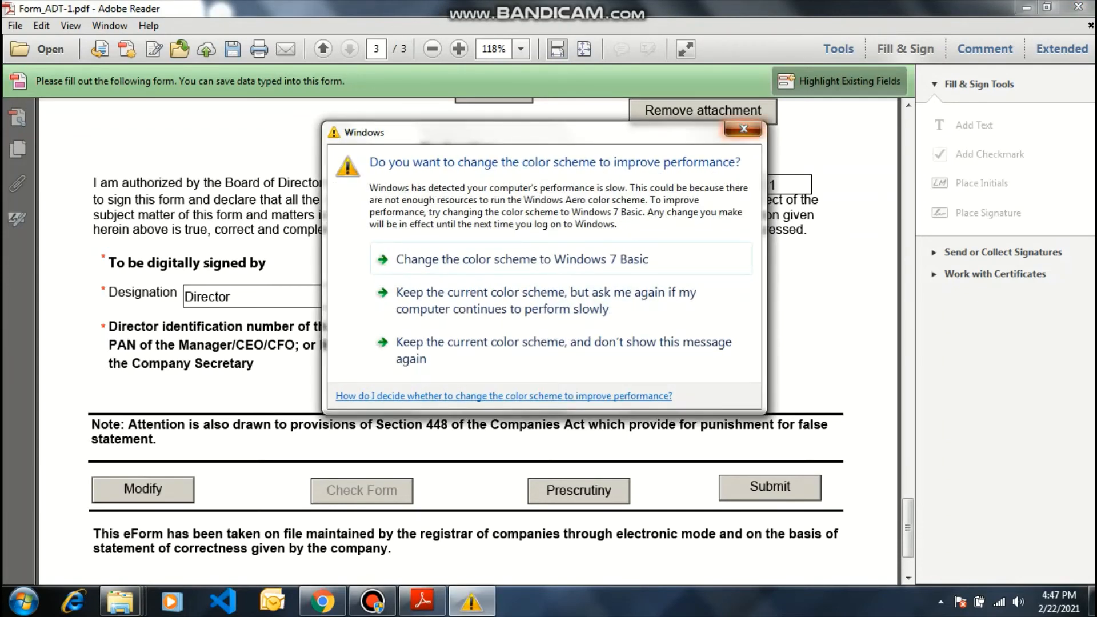
- Turn off 'Include signature's revocation status' in Signatures > Creation & Appearance preferences
{"action": "left_click", "coordinate": [744, 128]}
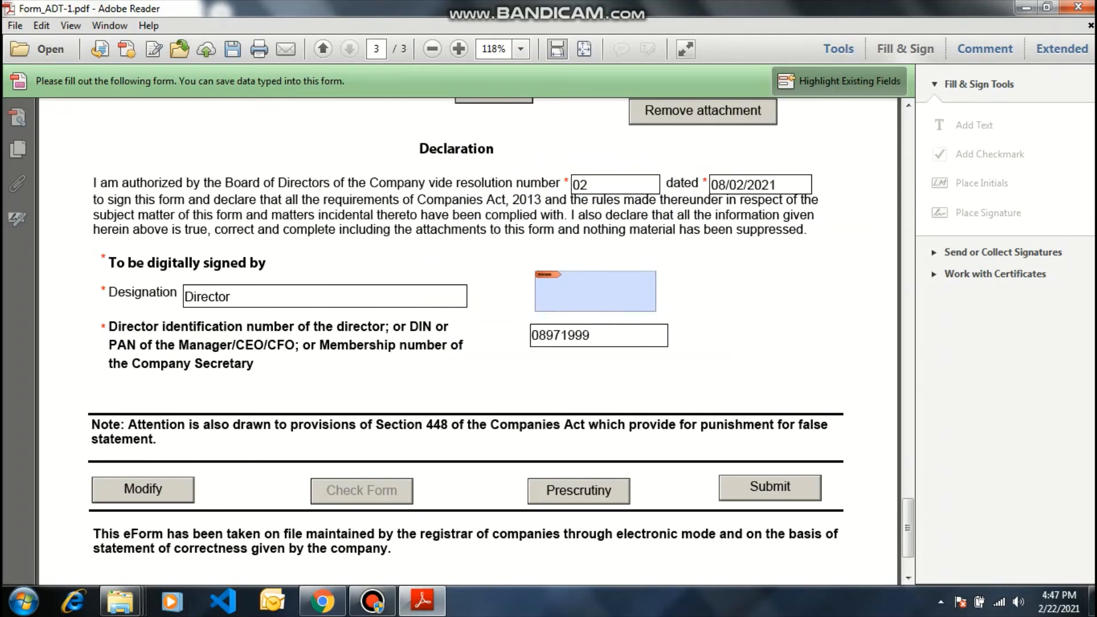
{"action": "key", "text": "alt"}
{"action": "left_click", "coordinate": [41, 26]}
{"action": "left_click", "coordinate": [76, 383]}
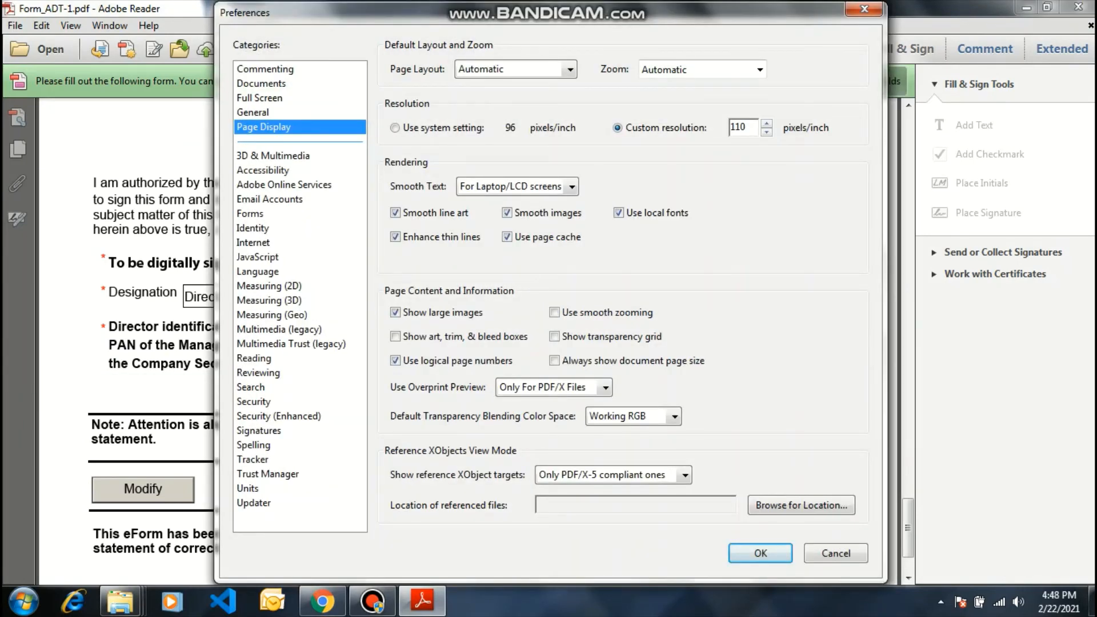
{"action": "left_click", "coordinate": [865, 8]}
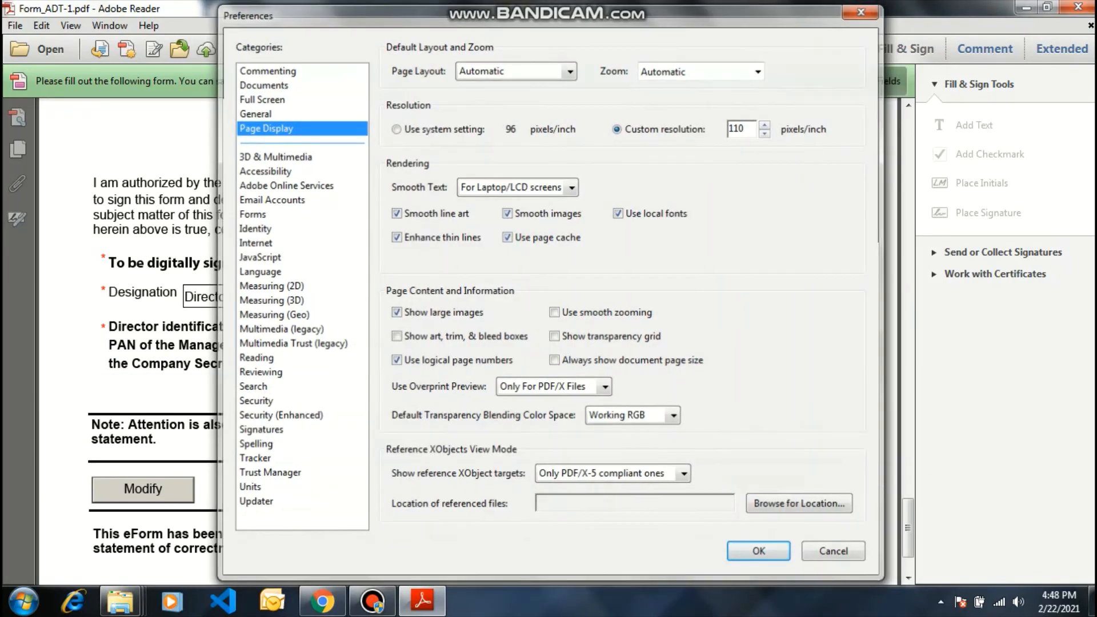
{"action": "left_click", "coordinate": [42, 26]}
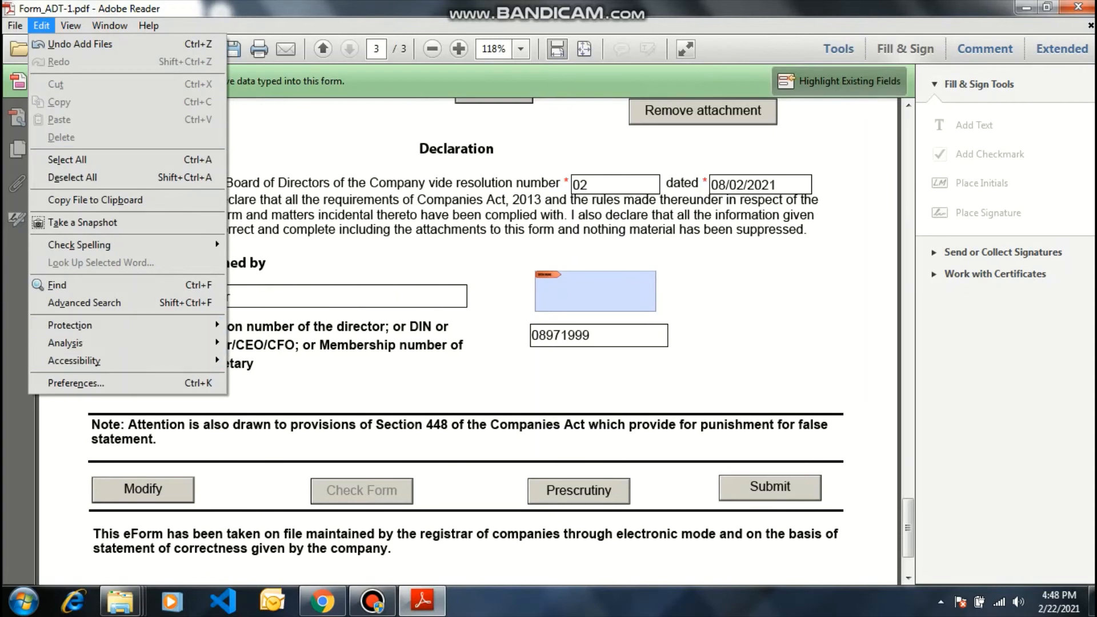
{"action": "left_click", "coordinate": [76, 383]}
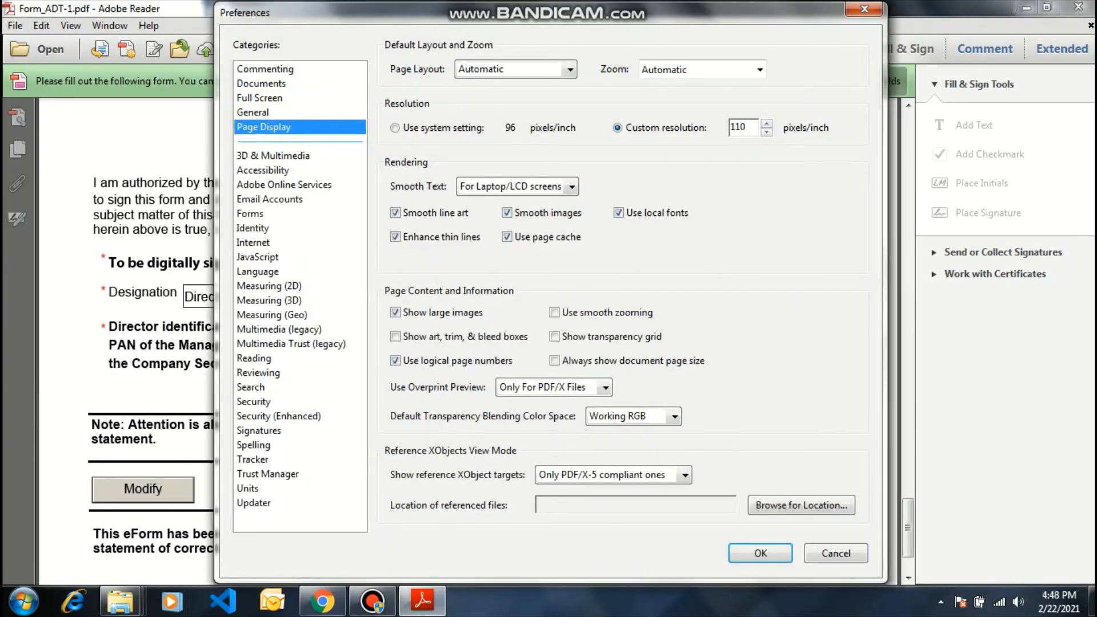
{"action": "left_click", "coordinate": [259, 430]}
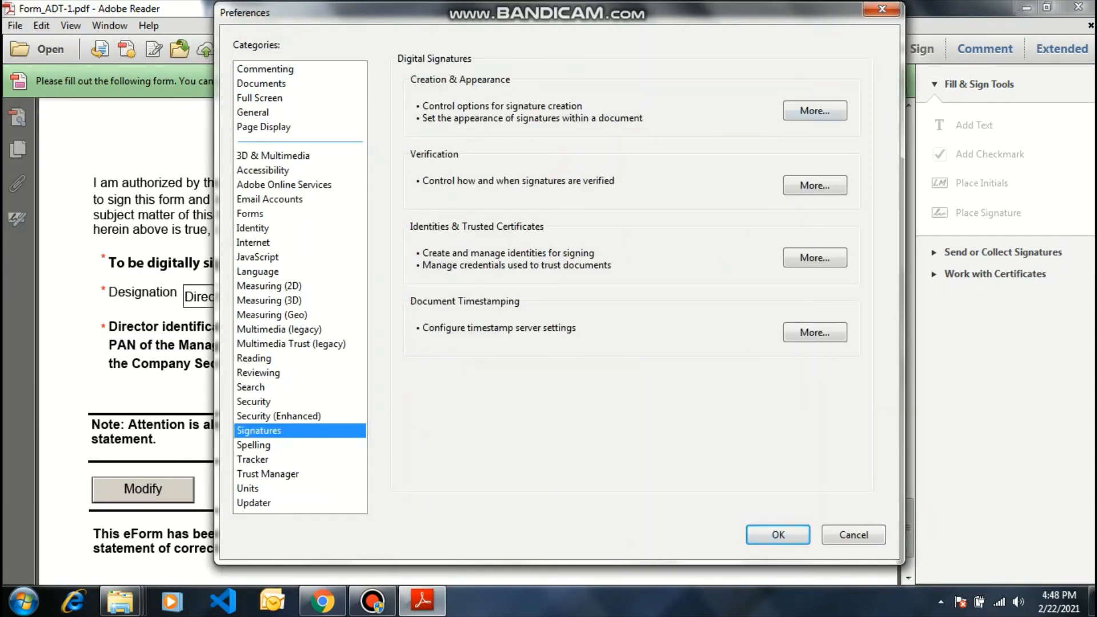
{"action": "left_click", "coordinate": [815, 111]}
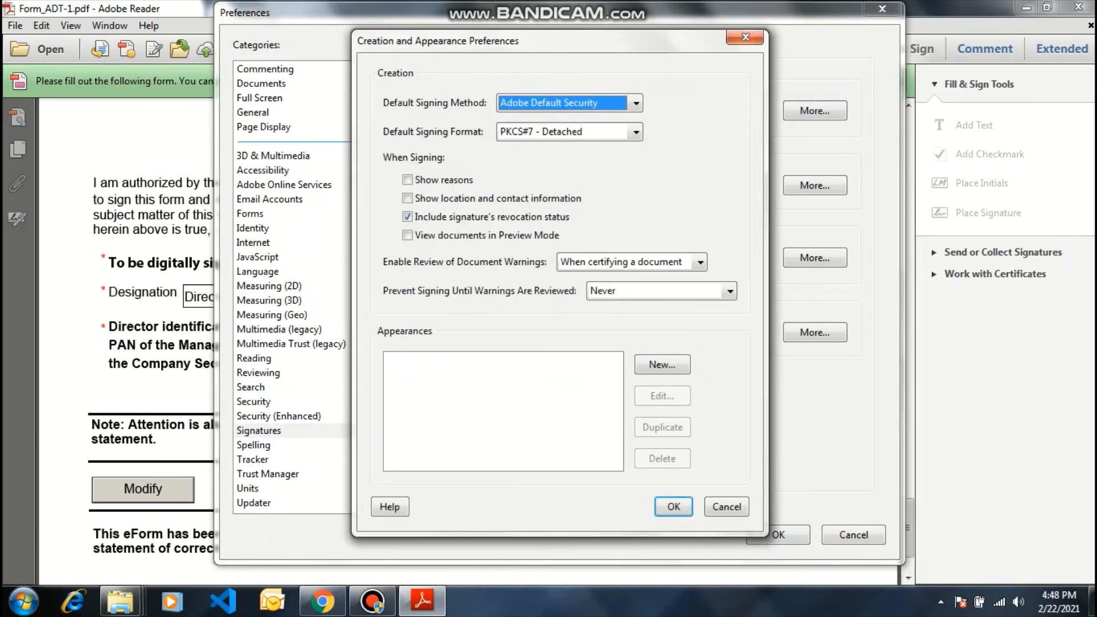
{"action": "left_click", "coordinate": [408, 217]}
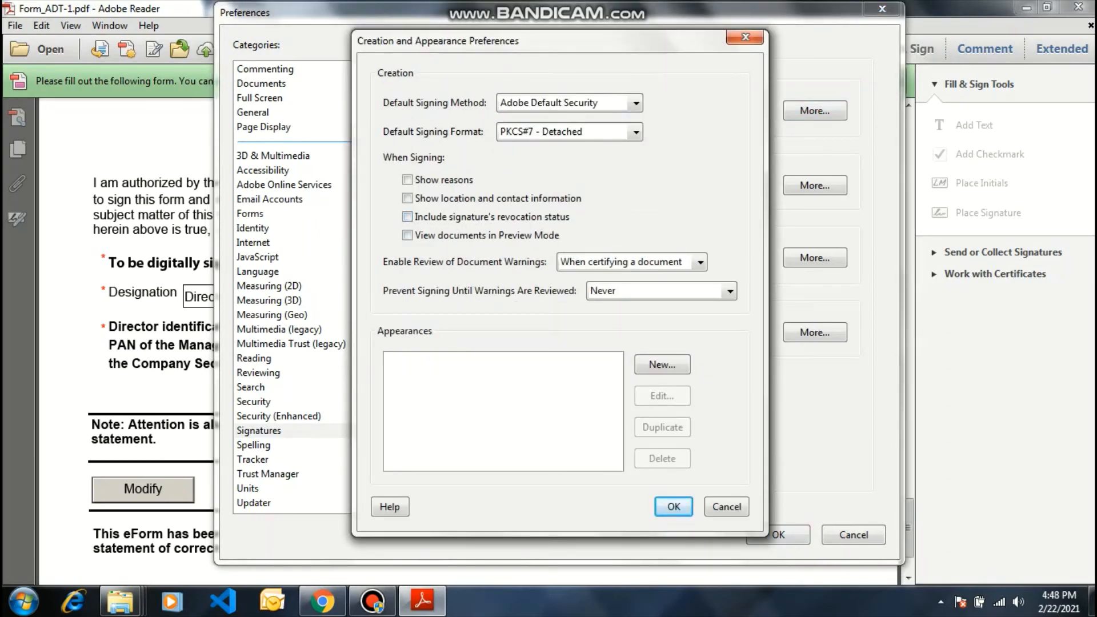
{"action": "left_click", "coordinate": [674, 507]}
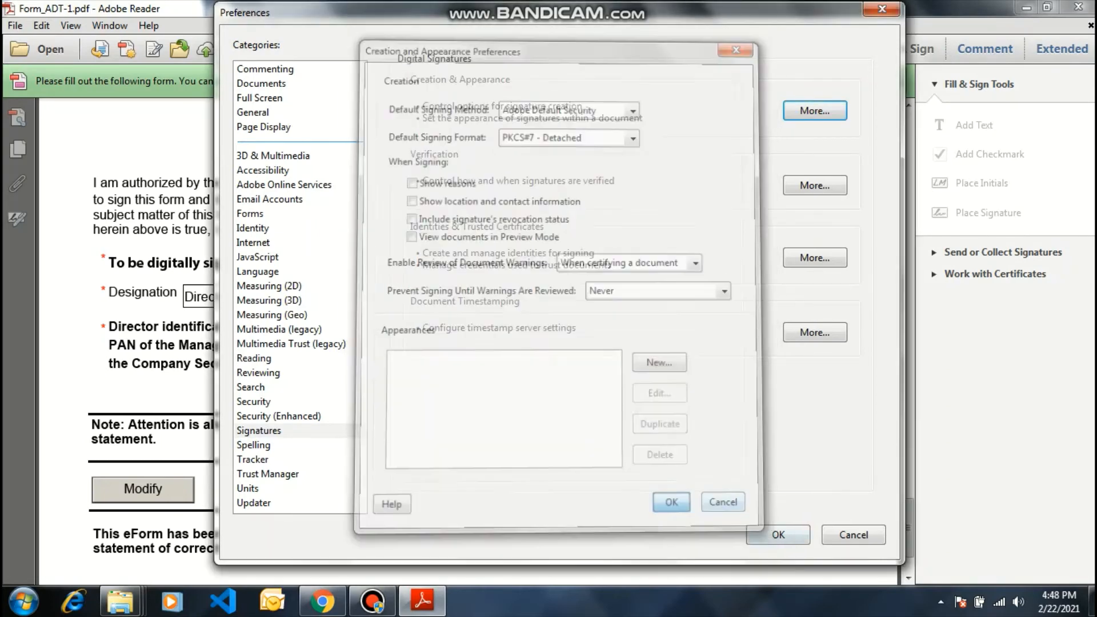
{"action": "left_click", "coordinate": [778, 535]}
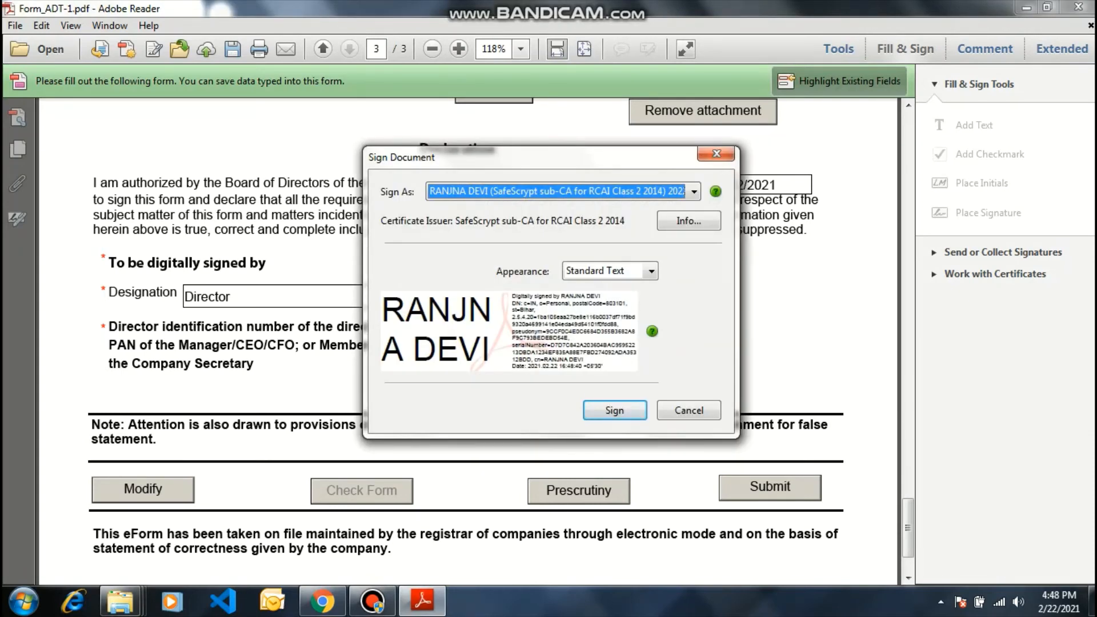
- Sign with the director's certificate, replace Form_ADT-1.pdf, and enter the token PIN
{"action": "left_click", "coordinate": [694, 192]}
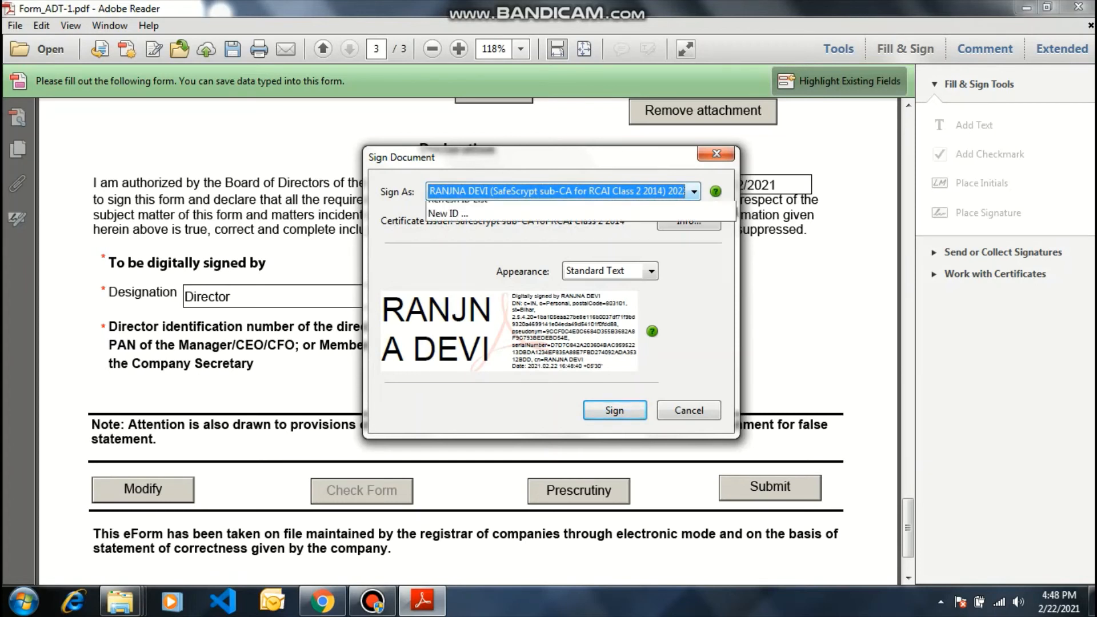
{"action": "left_click", "coordinate": [580, 223]}
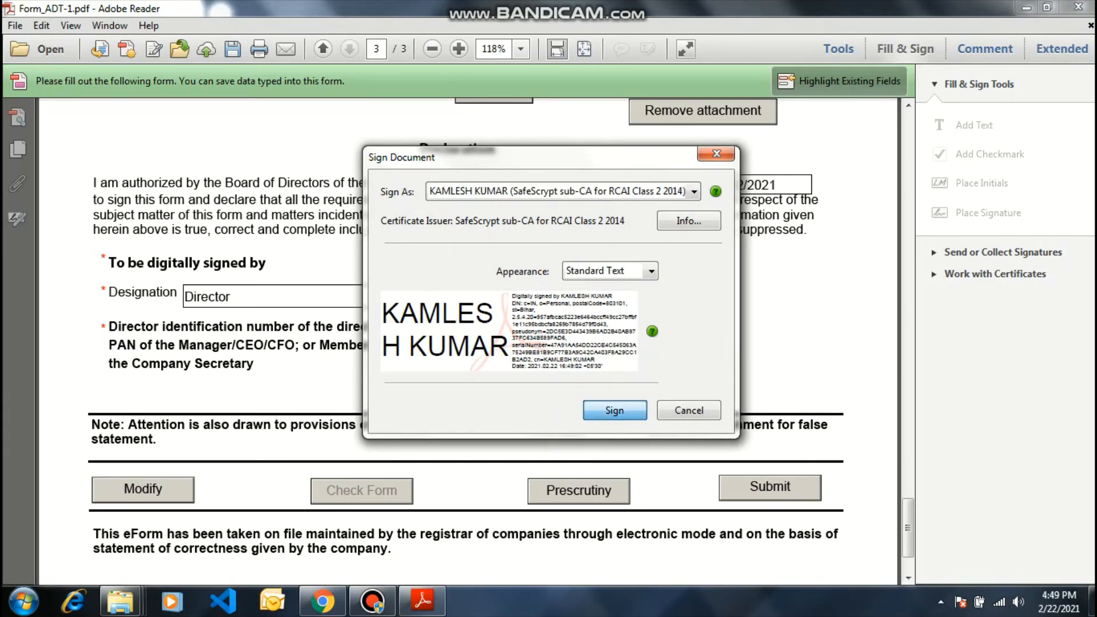
{"action": "key", "text": "Return"}
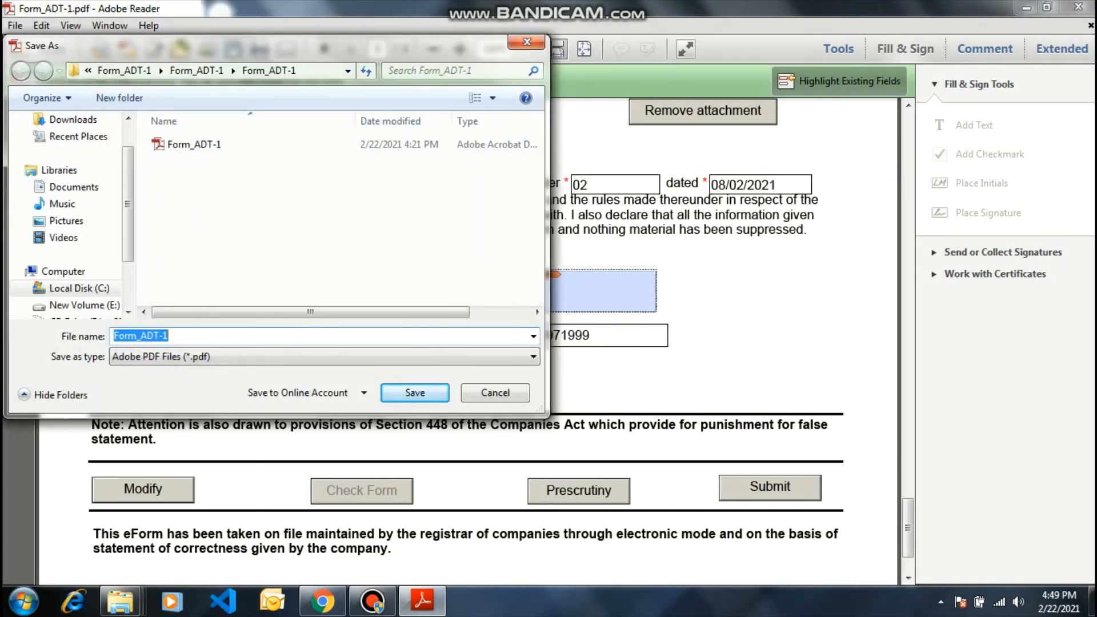
{"action": "key", "text": "Return"}
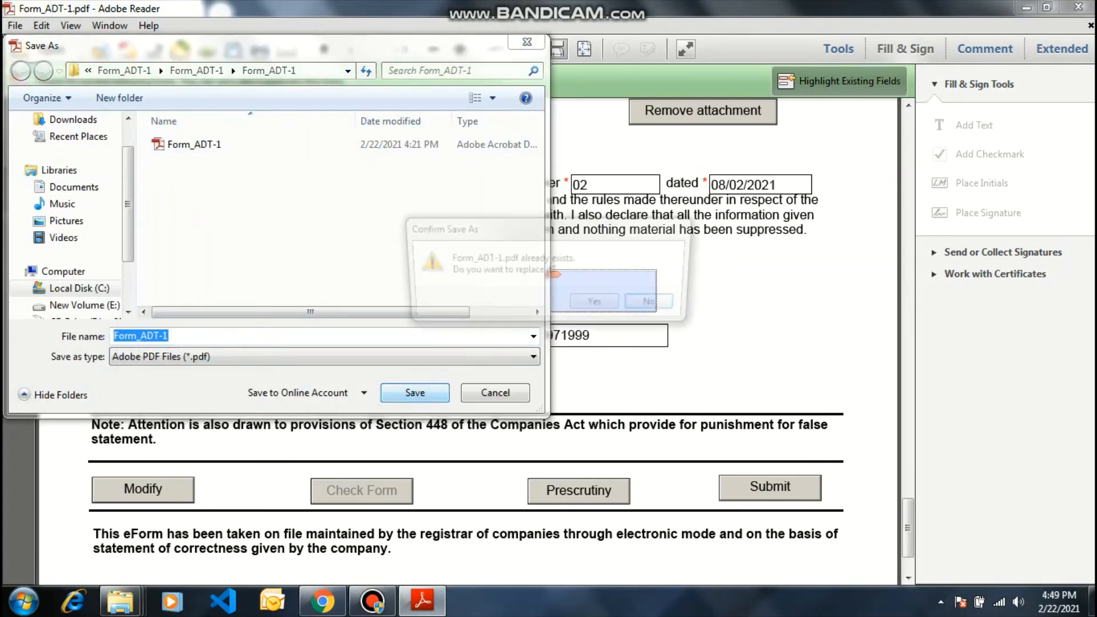
{"action": "key", "text": "Return"}
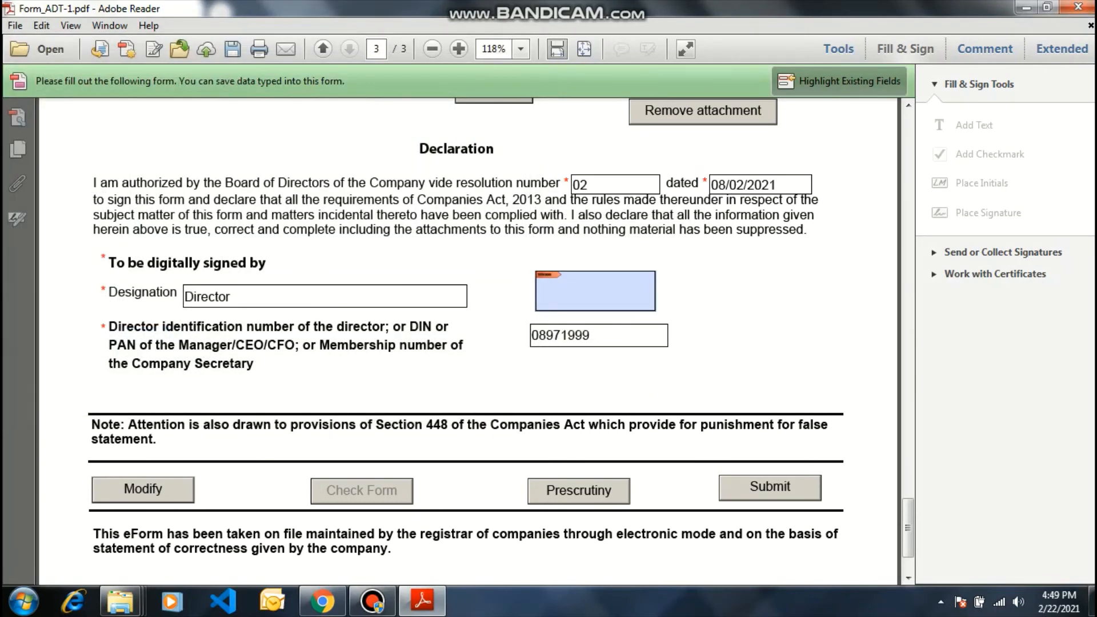
{"action": "type", "text": "12345678"}
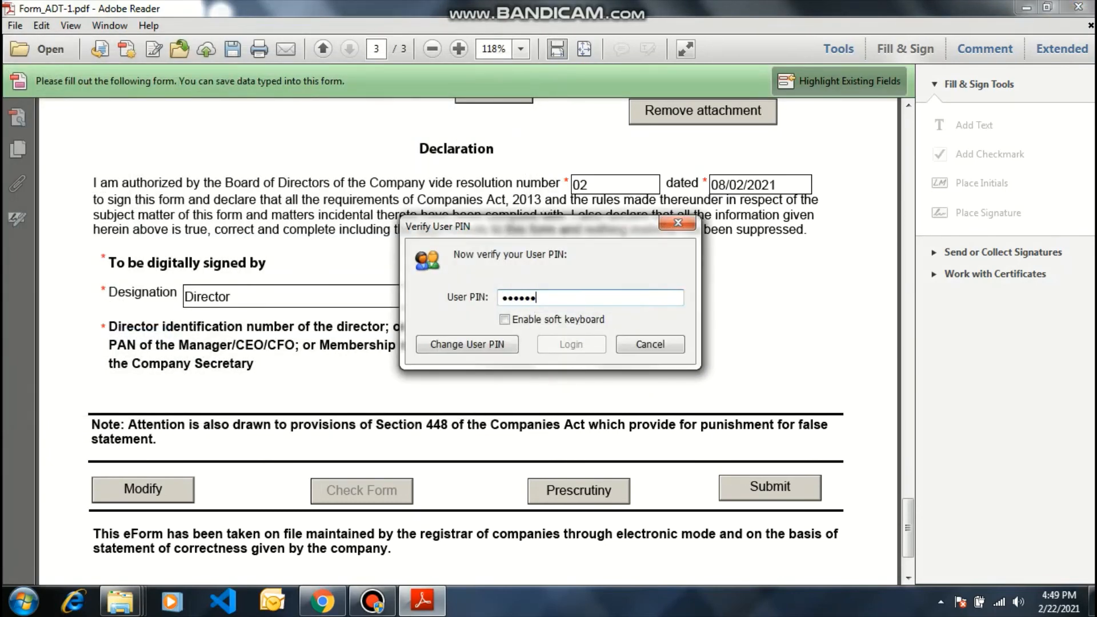
{"action": "key", "text": "Return"}
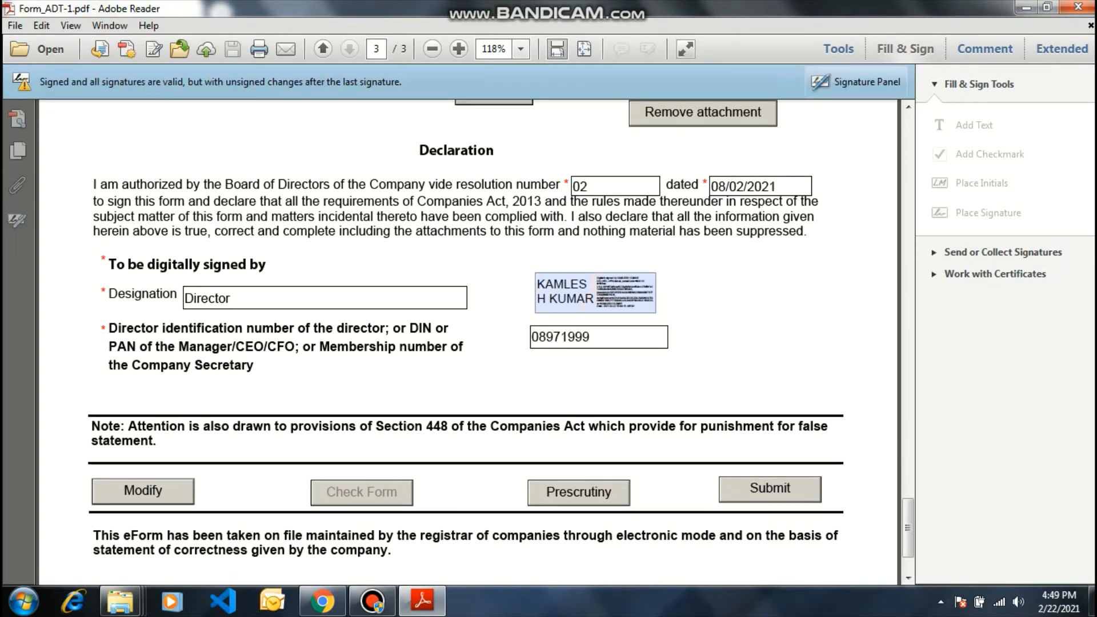
{"action": "left_click_drag", "start_coordinate": [908, 528], "coordinate": [907, 144]}
- Scroll through Form ADT-1 to review the three attachments and the signed Declaration
{"action": "scroll", "coordinate": [467, 342], "scroll_direction": "down", "scroll_amount": 6}
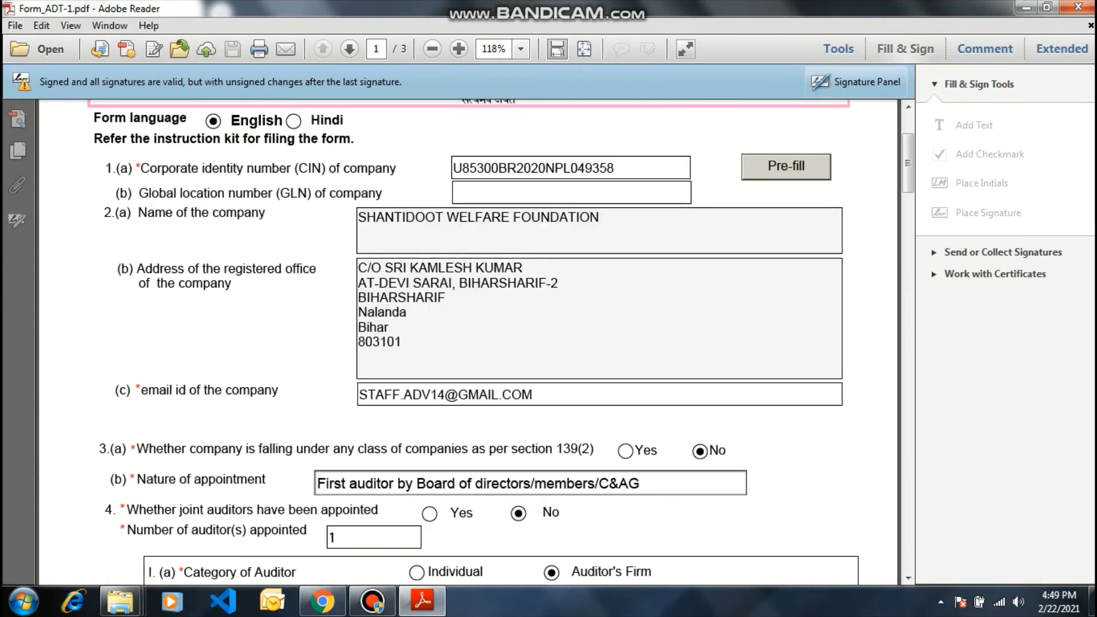
{"action": "scroll", "coordinate": [500, 342], "scroll_direction": "down", "scroll_amount": 4}
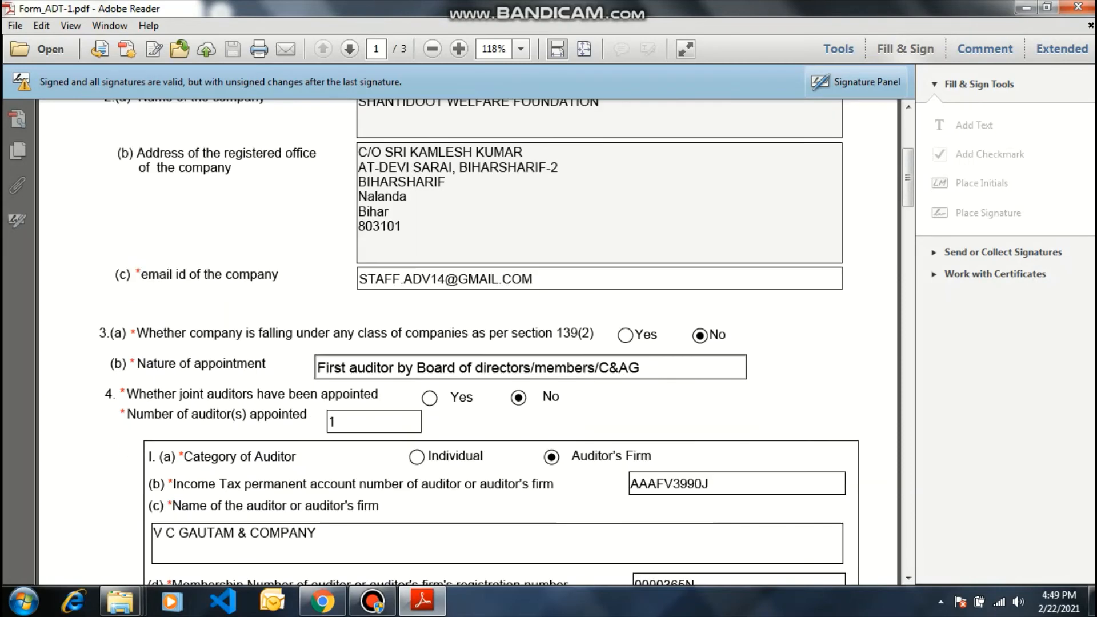
{"action": "scroll", "coordinate": [508, 343], "scroll_direction": "down", "scroll_amount": 1}
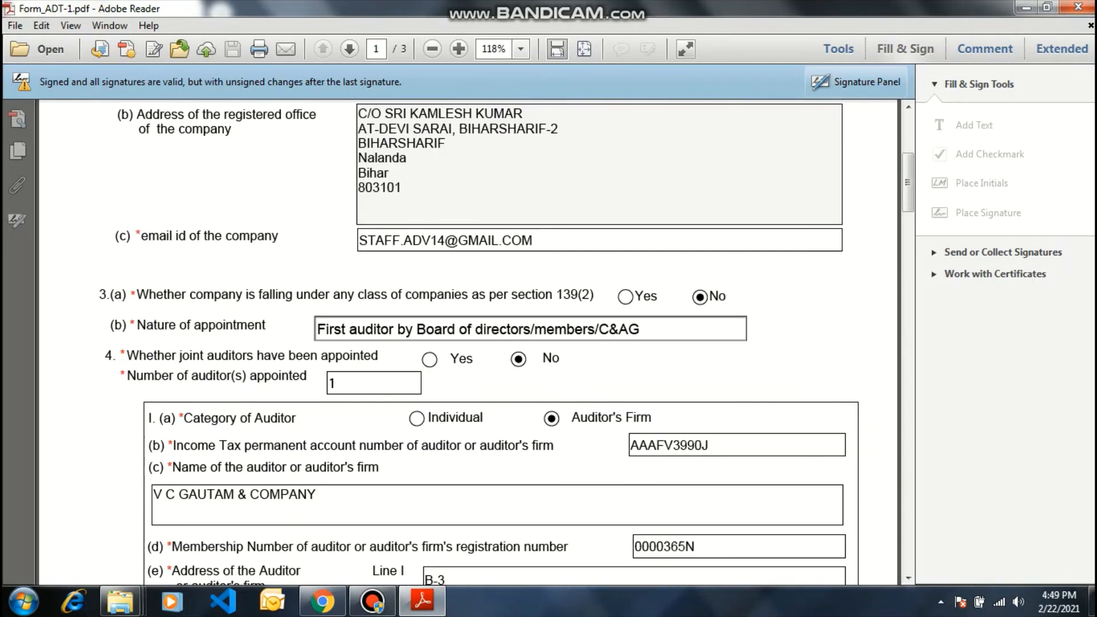
{"action": "scroll", "coordinate": [508, 343], "scroll_direction": "down", "scroll_amount": 3}
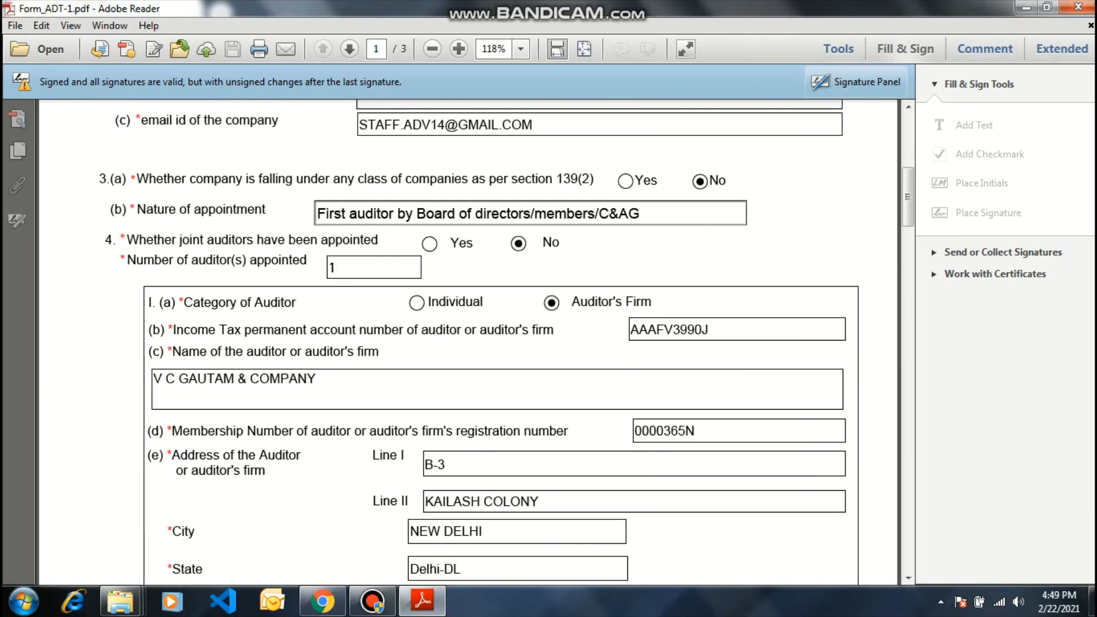
{"action": "scroll", "coordinate": [508, 343], "scroll_direction": "down", "scroll_amount": 6}
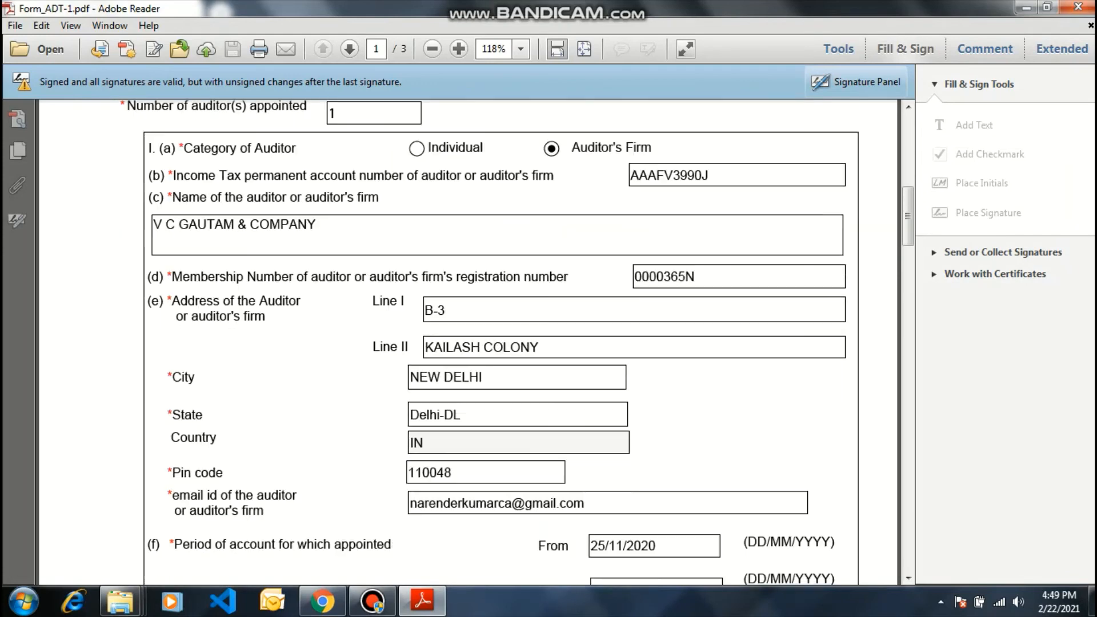
{"action": "scroll", "coordinate": [507, 343], "scroll_direction": "down", "scroll_amount": 3}
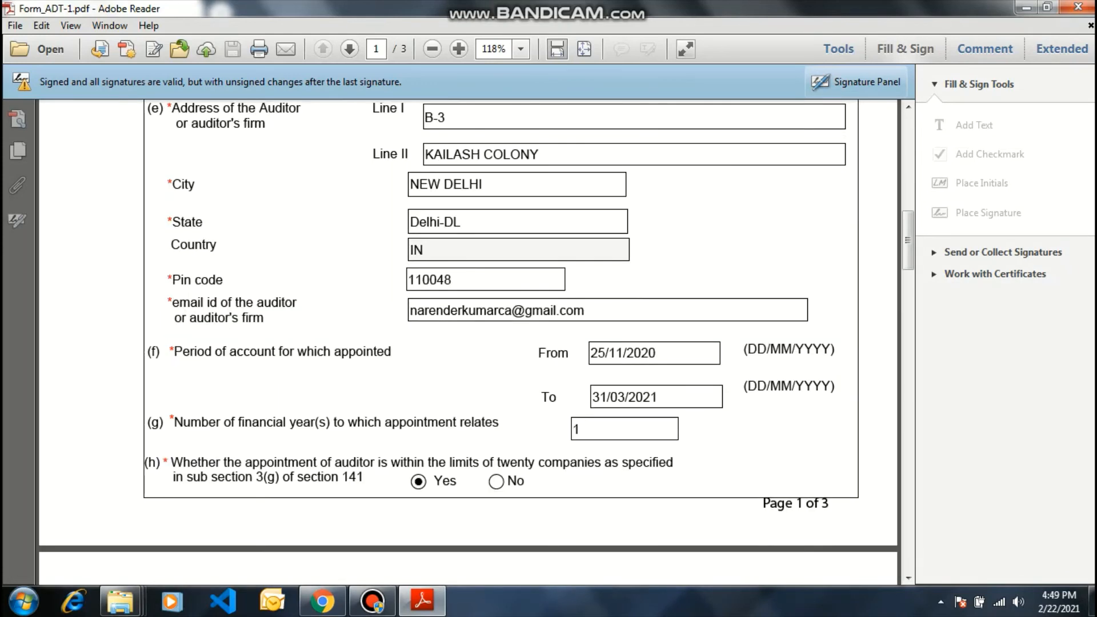
{"action": "scroll", "coordinate": [508, 343], "scroll_direction": "down", "scroll_amount": 2}
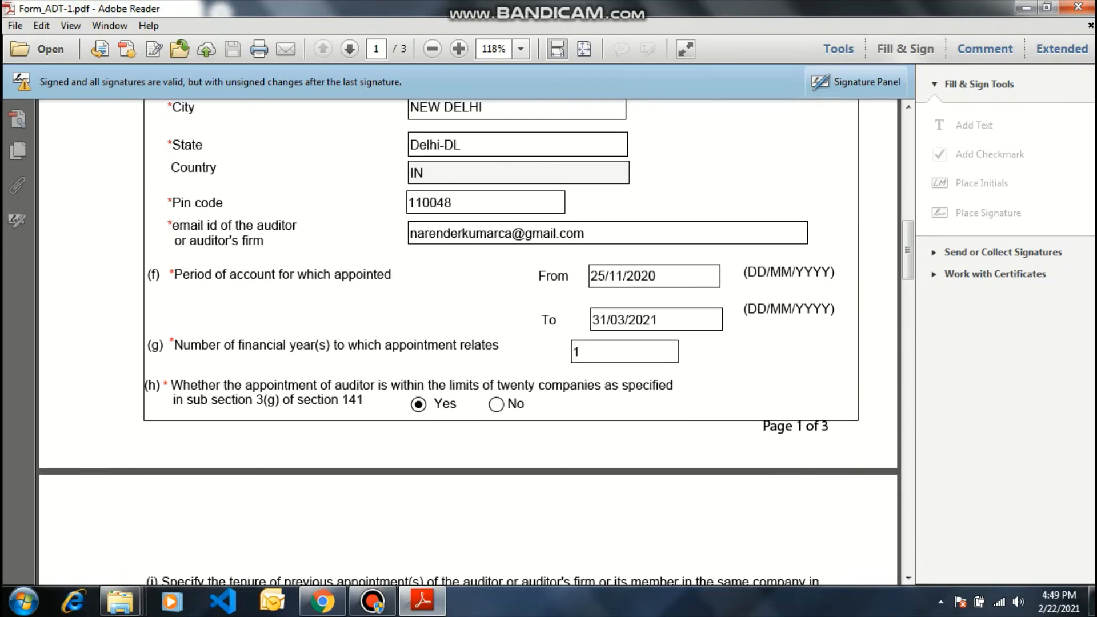
{"action": "scroll", "coordinate": [467, 343], "scroll_direction": "down", "scroll_amount": 3}
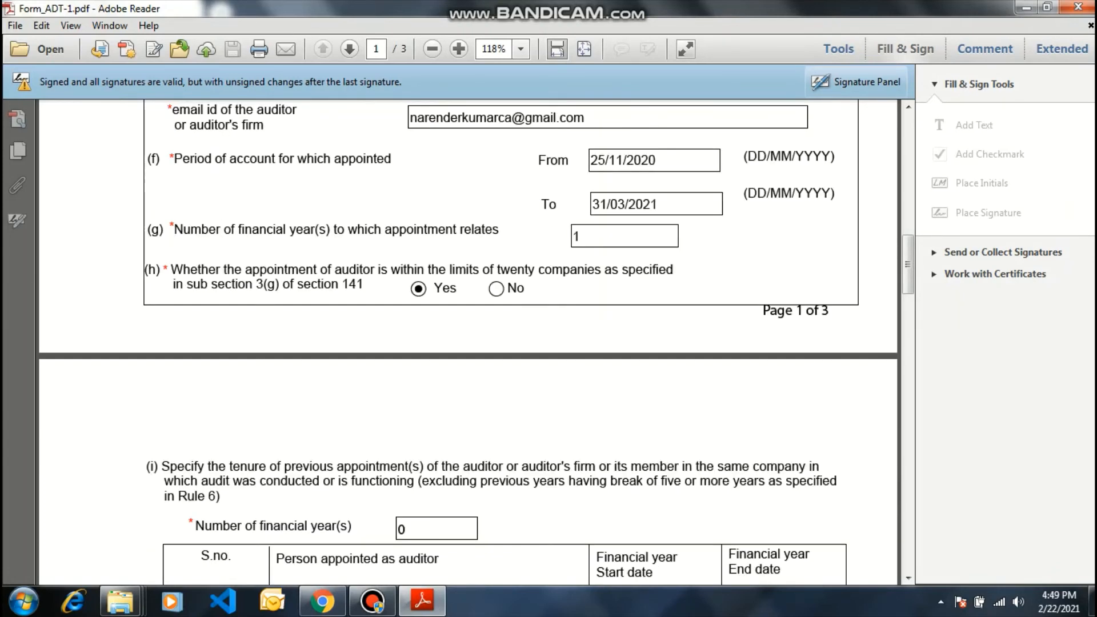
{"action": "scroll", "coordinate": [467, 343], "scroll_direction": "down", "scroll_amount": 6}
{"action": "scroll", "coordinate": [468, 343], "scroll_direction": "down", "scroll_amount": 15}
{"action": "scroll", "coordinate": [468, 343], "scroll_direction": "down", "scroll_amount": 10}
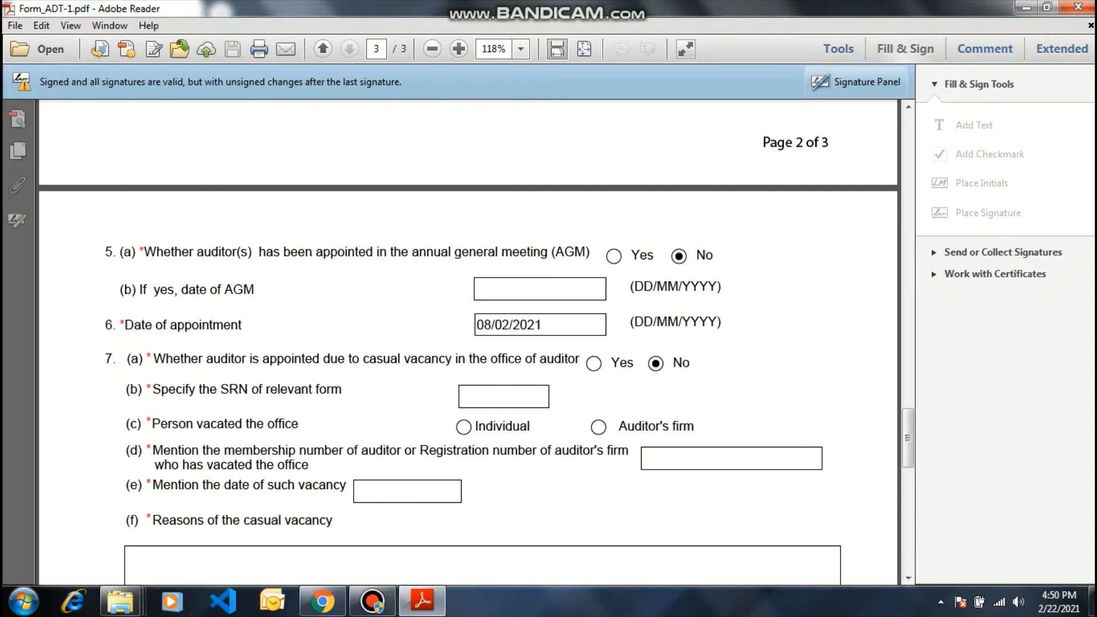
{"action": "scroll", "coordinate": [468, 343], "scroll_direction": "down", "scroll_amount": 3}
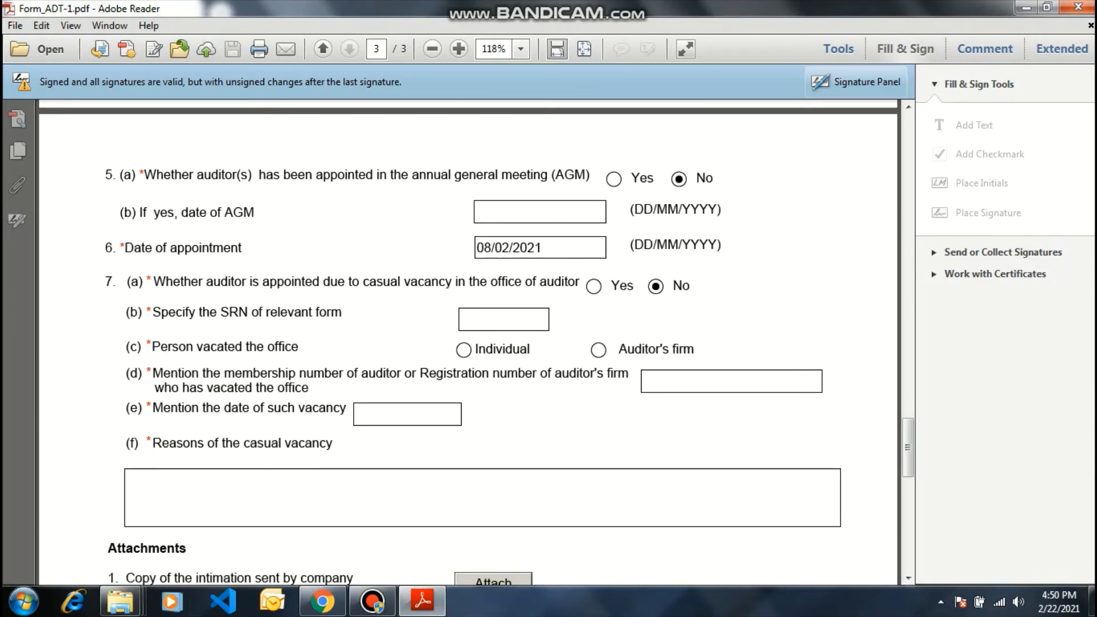
{"action": "scroll", "coordinate": [467, 343], "scroll_direction": "down", "scroll_amount": 3}
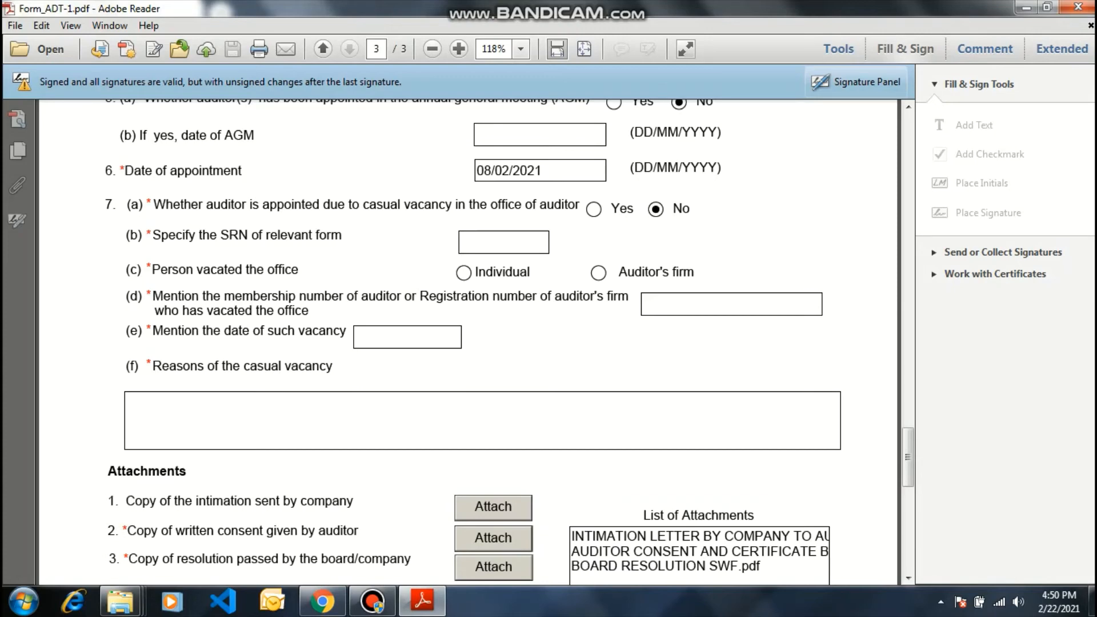
{"action": "scroll", "coordinate": [509, 343], "scroll_direction": "down", "scroll_amount": 7}
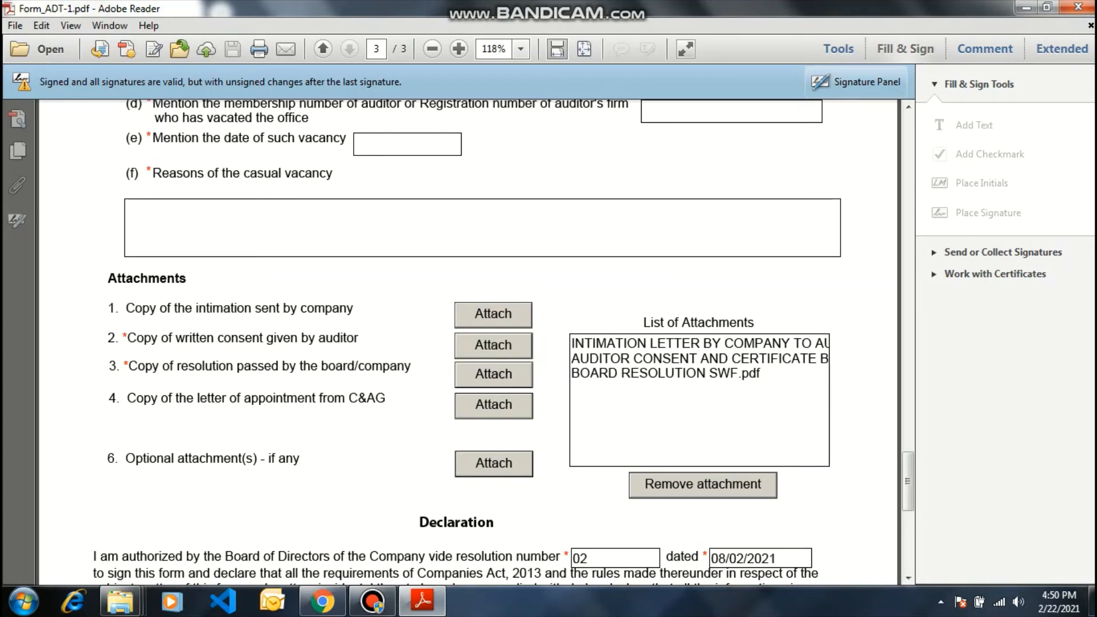
{"action": "scroll", "coordinate": [493, 343], "scroll_direction": "down", "scroll_amount": 10}
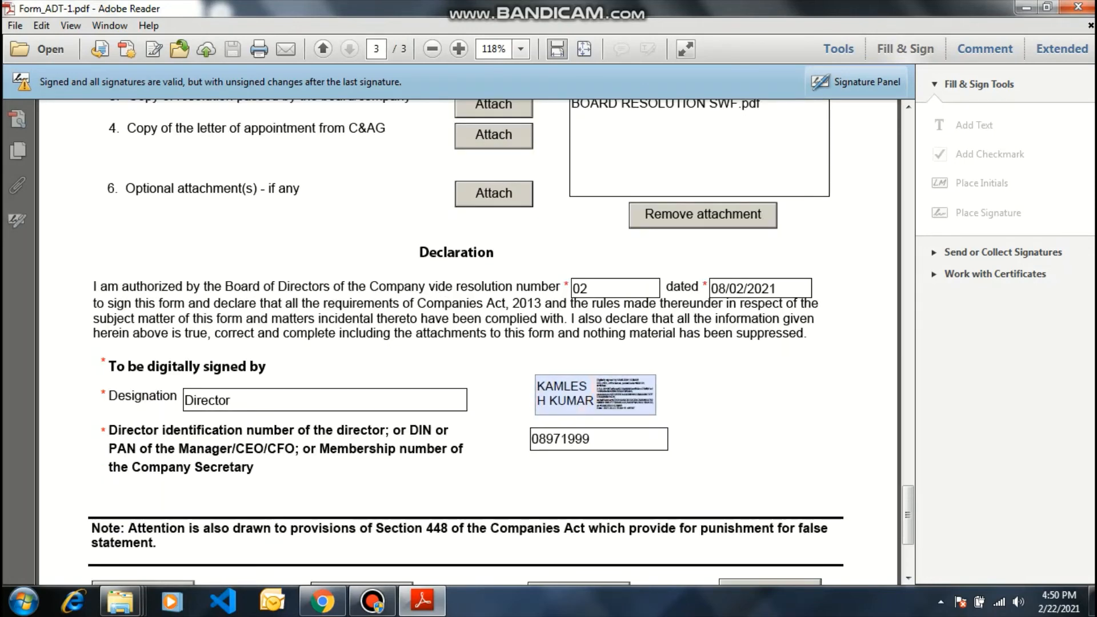
{"action": "scroll", "coordinate": [466, 342], "scroll_direction": "up", "scroll_amount": 18}
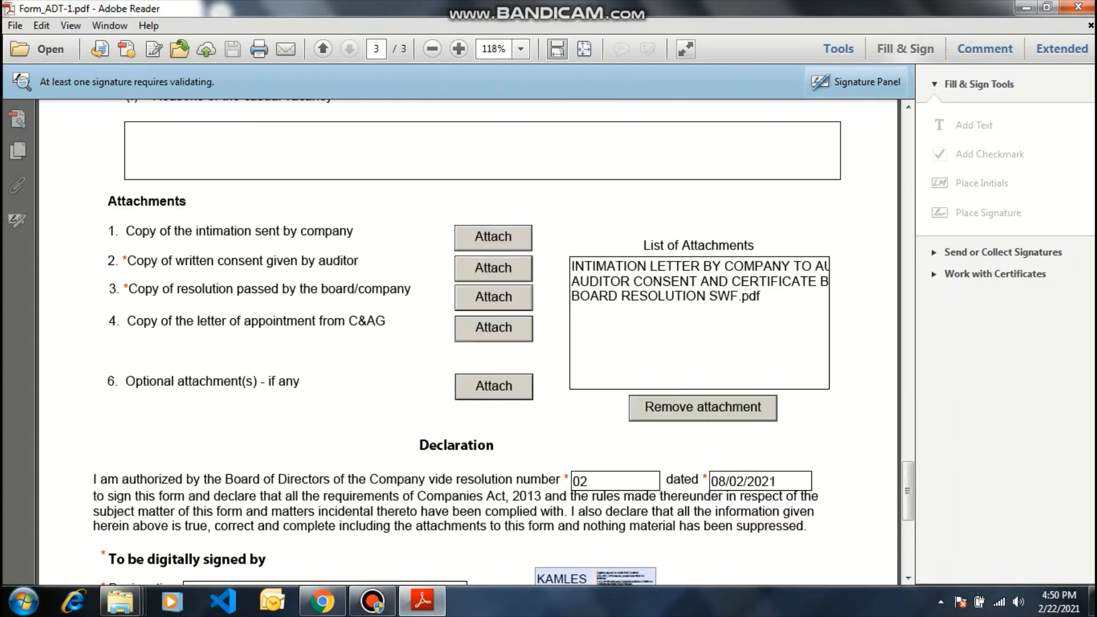
{"action": "scroll", "coordinate": [466, 343], "scroll_direction": "up", "scroll_amount": 3}
{"action": "scroll", "coordinate": [465, 343], "scroll_direction": "down", "scroll_amount": 20}
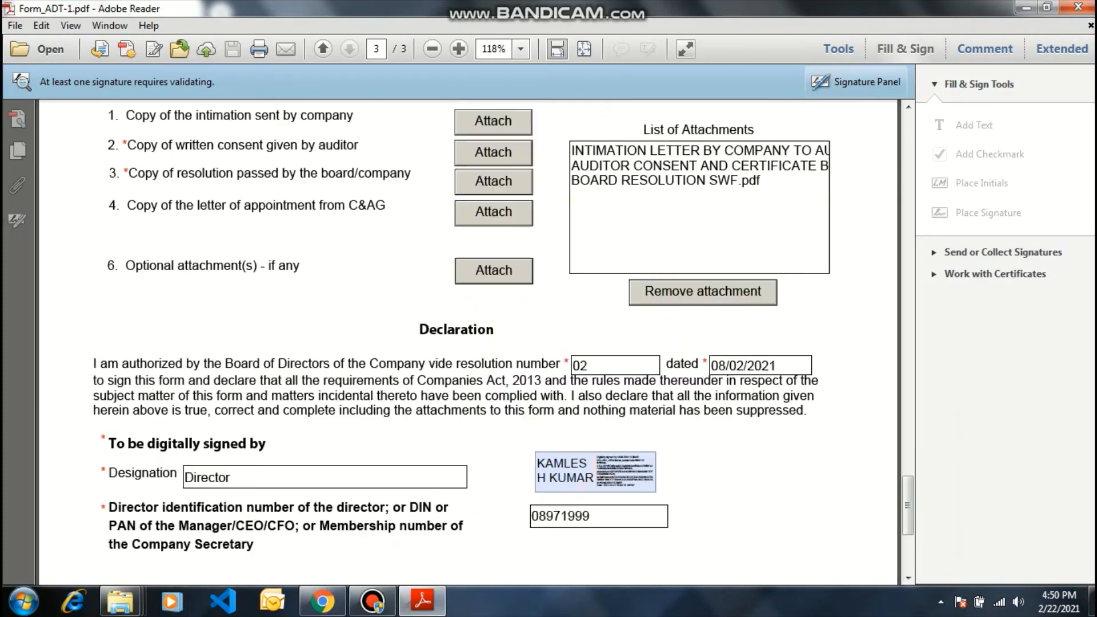
{"action": "scroll", "coordinate": [501, 333], "scroll_direction": "up", "scroll_amount": 1}
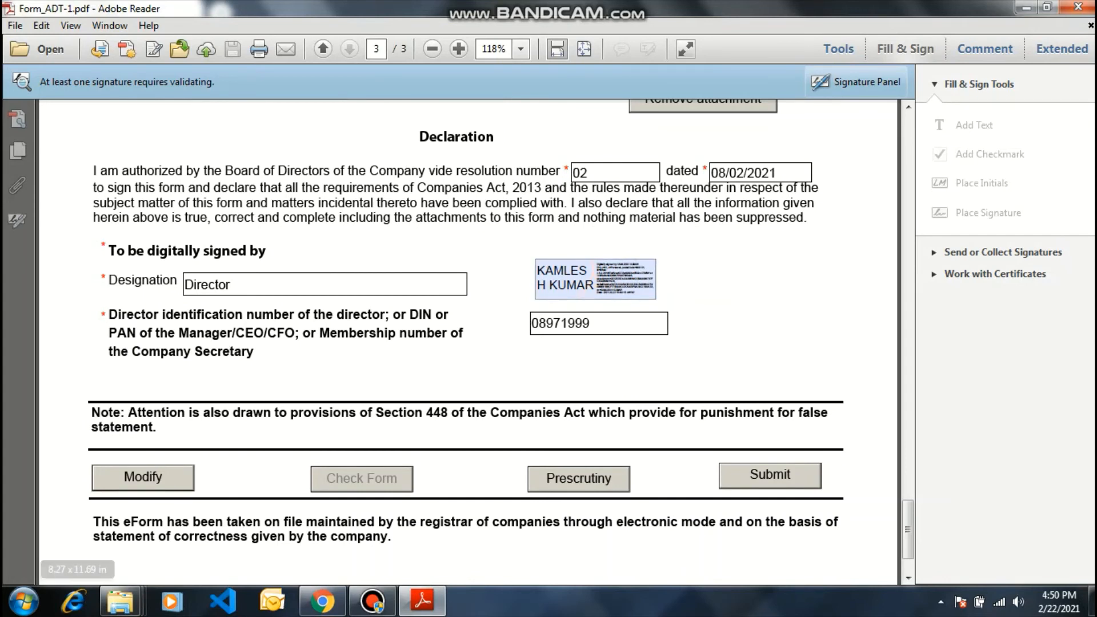
- Run Prescrutiny with no errors, then close, saving changes and signature validation info
{"action": "left_click", "coordinate": [578, 479]}
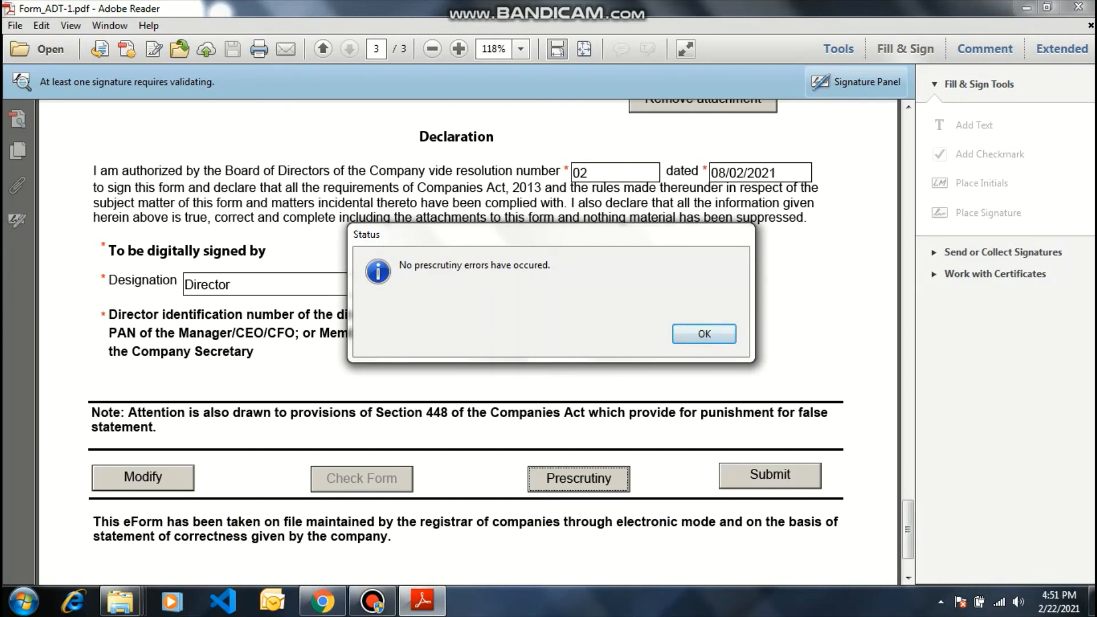
{"action": "key", "text": "Return"}
{"action": "scroll", "coordinate": [467, 343], "scroll_direction": "down", "scroll_amount": 3}
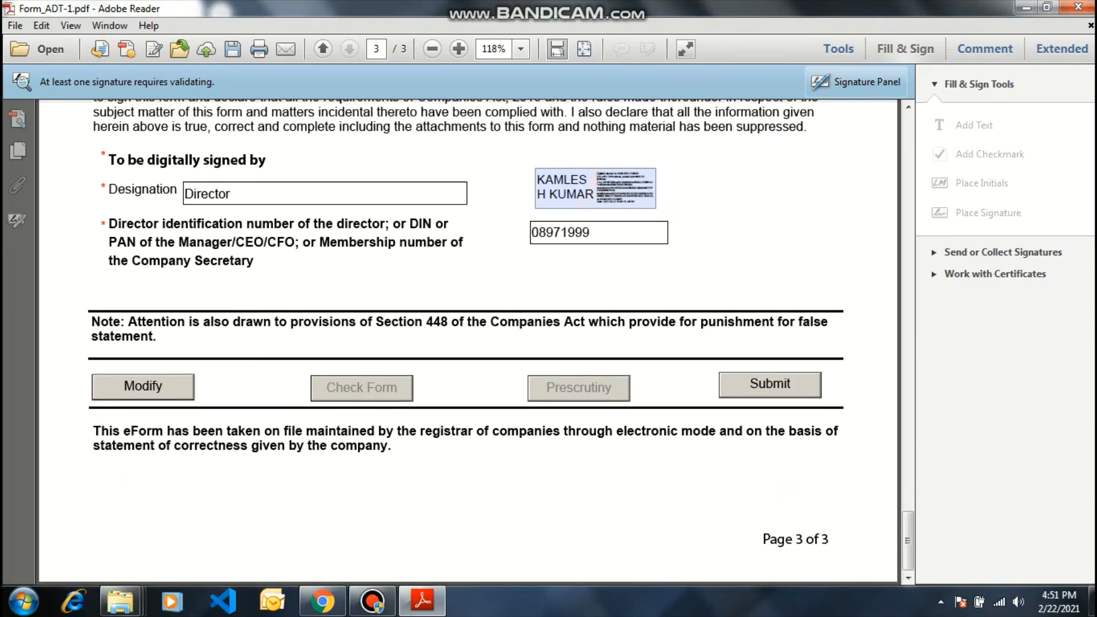
{"action": "left_click", "coordinate": [1078, 7]}
{"action": "left_click", "coordinate": [557, 334]}
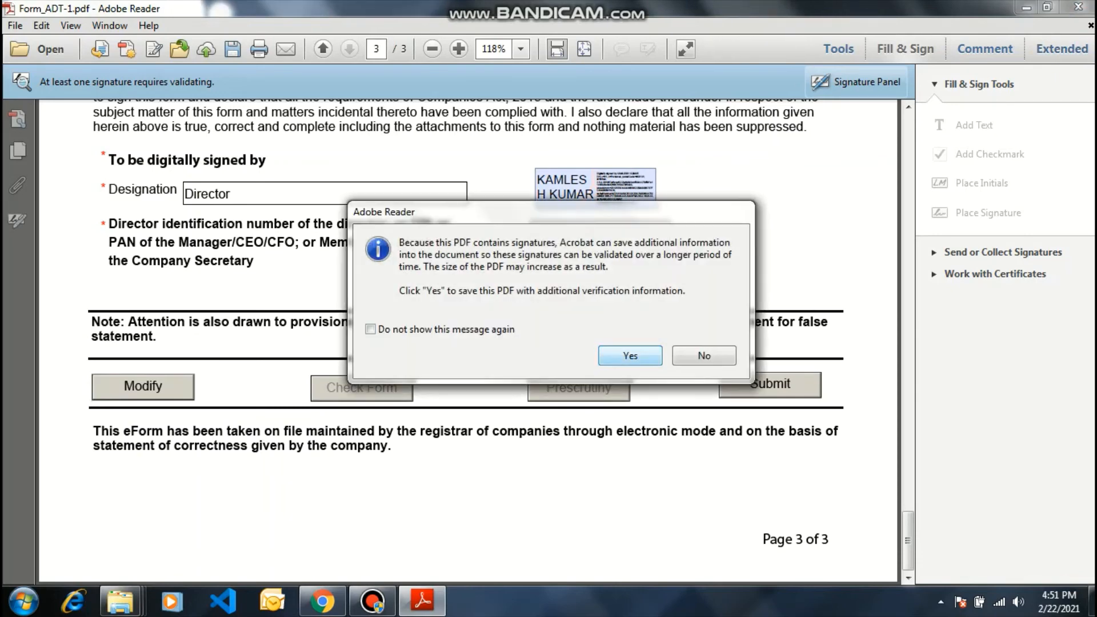
{"action": "left_click", "coordinate": [627, 352]}
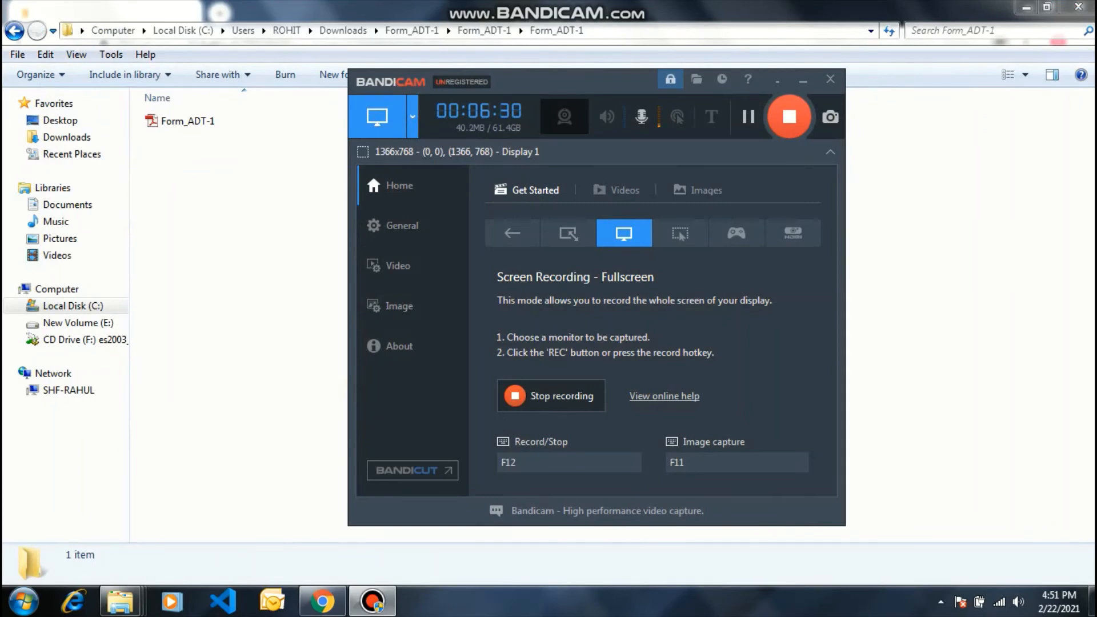
- Return to Chrome's forms page and open MCA Login from the header
{"action": "left_click", "coordinate": [322, 601]}
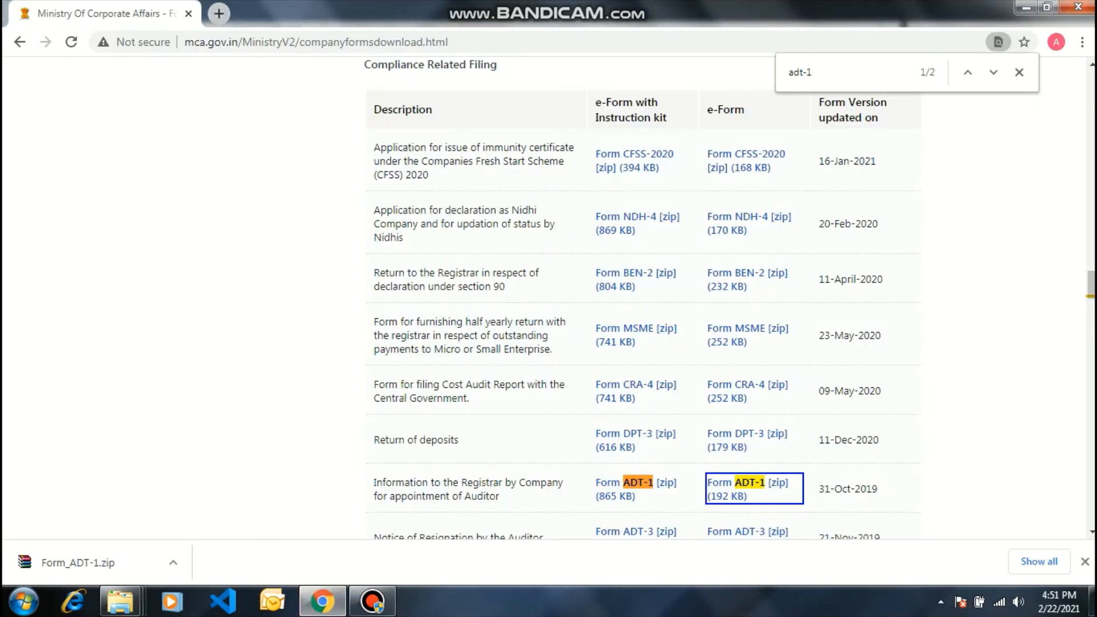
{"action": "scroll", "coordinate": [642, 297], "scroll_direction": "up", "scroll_amount": 10}
{"action": "scroll", "coordinate": [642, 297], "scroll_direction": "up", "scroll_amount": 15}
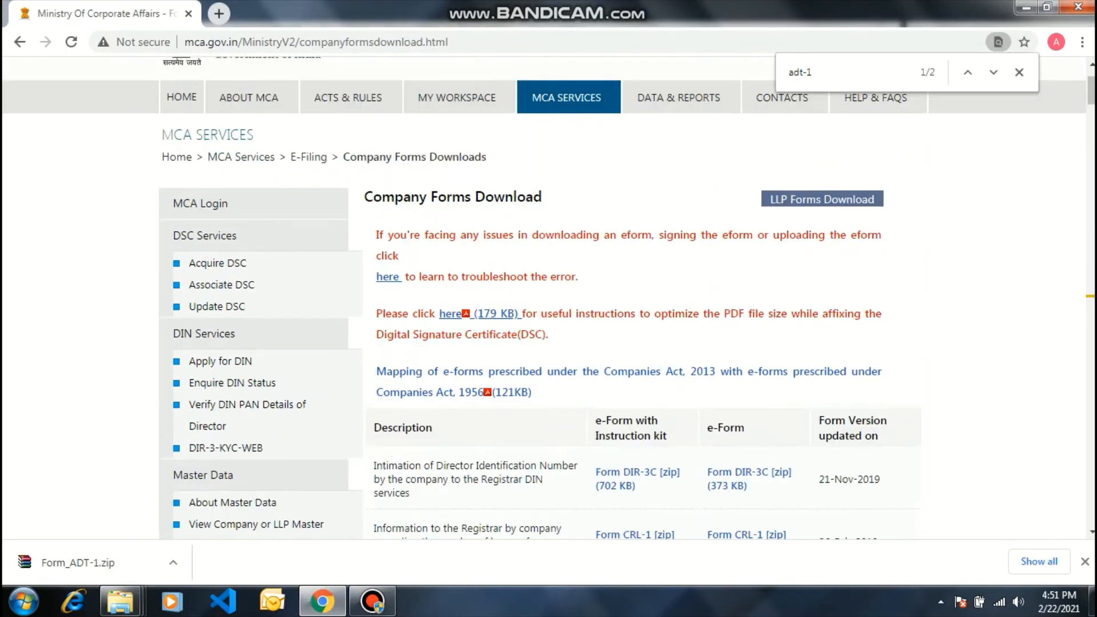
{"action": "left_click", "coordinate": [542, 72]}
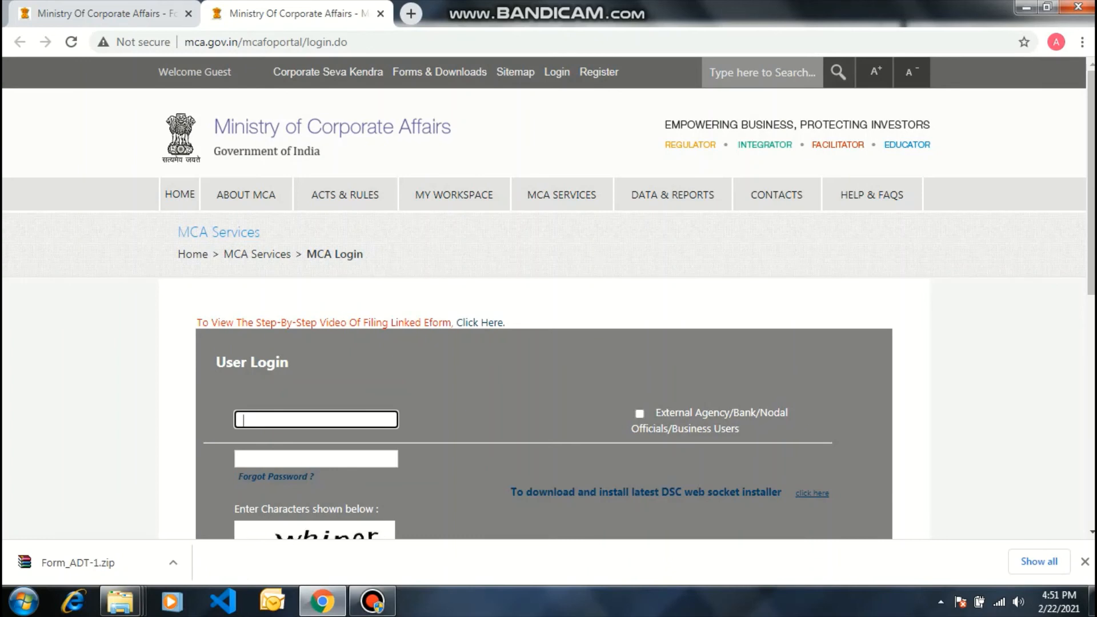
- Sign in with the account username, password and captcha, declining to save the password
{"action": "key", "text": "Tab"}
{"action": "type", "text": "••••"}
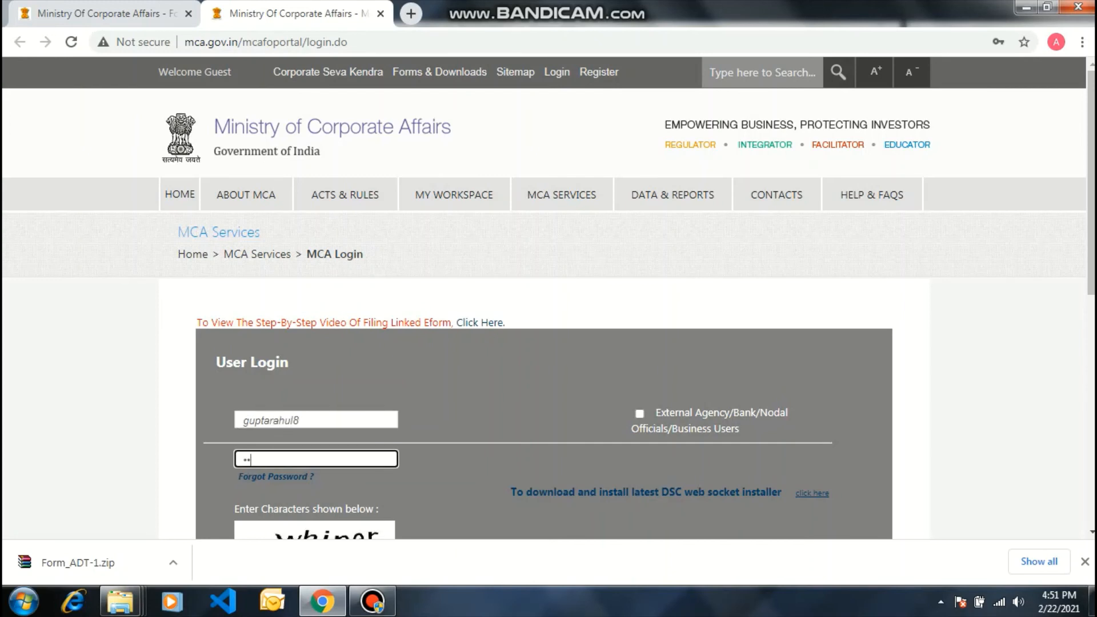
{"action": "type", "text": "•••••••"}
{"action": "key", "text": "Tab"}
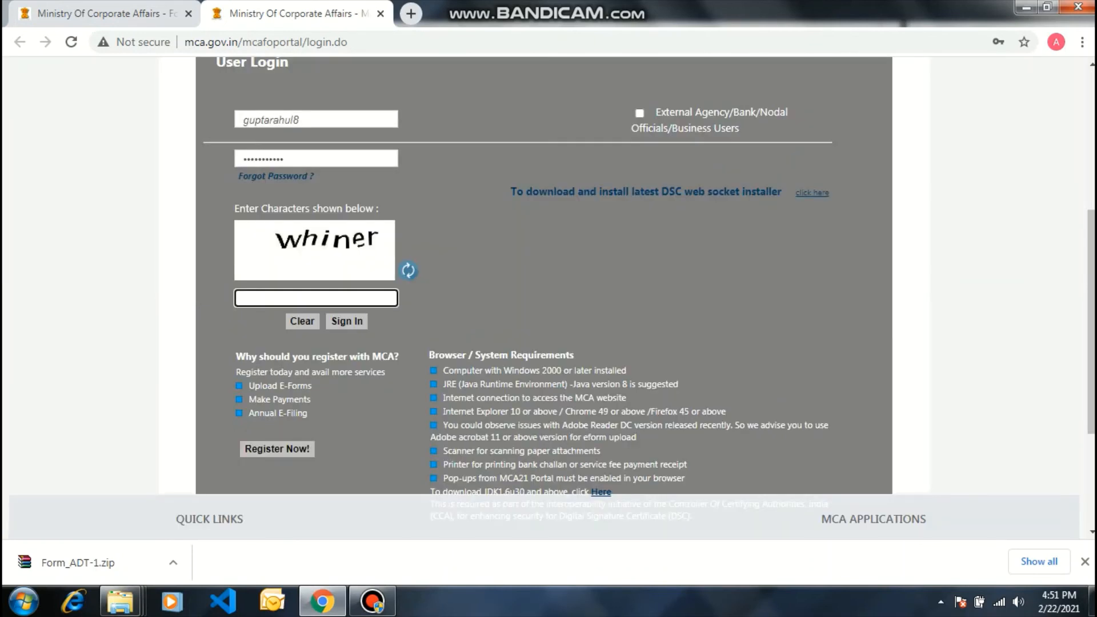
{"action": "type", "text": "whiner"}
{"action": "key", "text": "Return"}
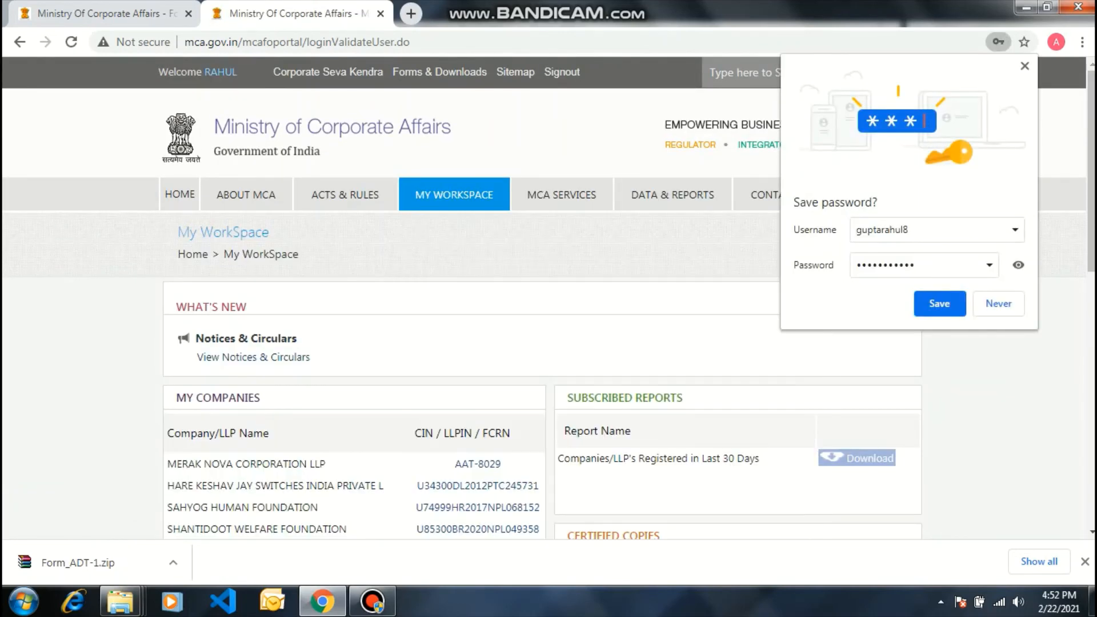
{"action": "key", "text": "Escape"}
- Go to the Upload e-Forms page from My Workspace
{"action": "left_click", "coordinate": [866, 251]}
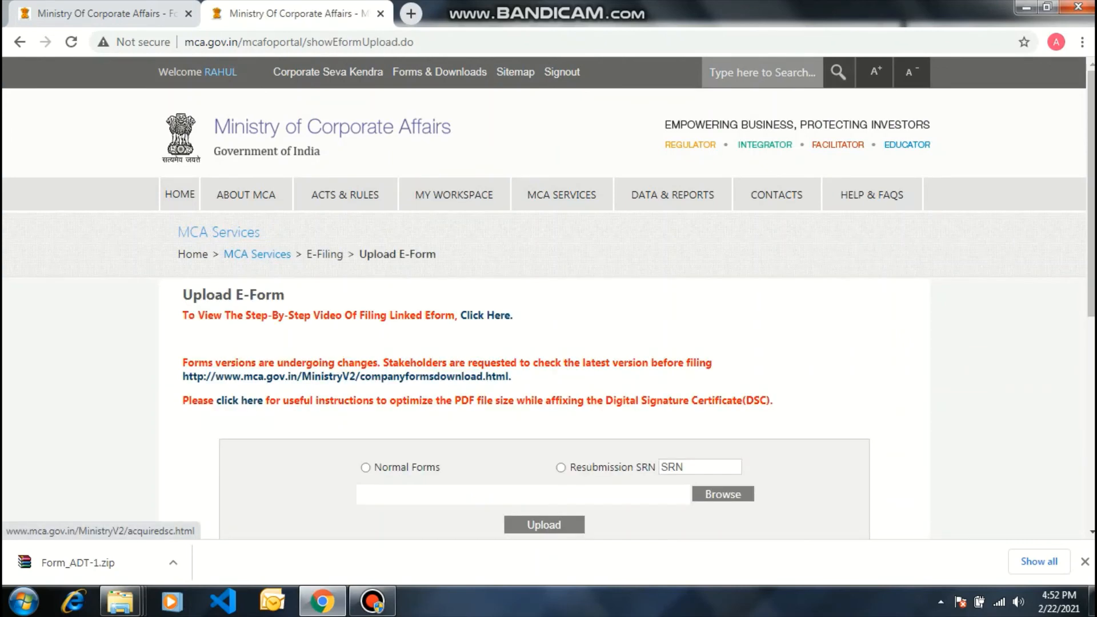
{"action": "left_click", "coordinate": [257, 254]}
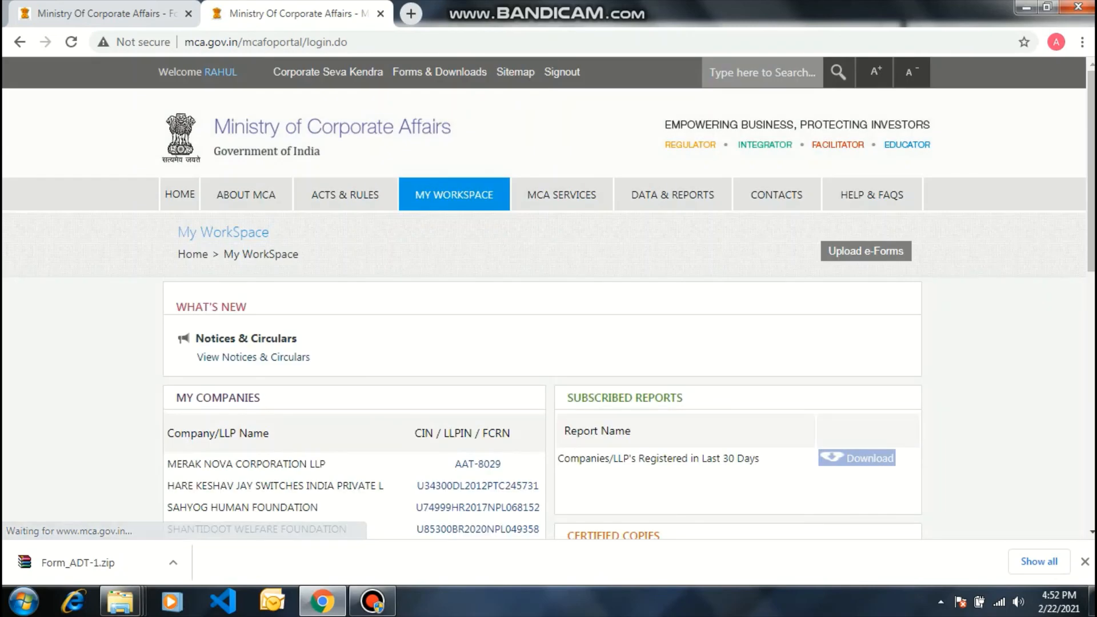
{"action": "left_click", "coordinate": [866, 251]}
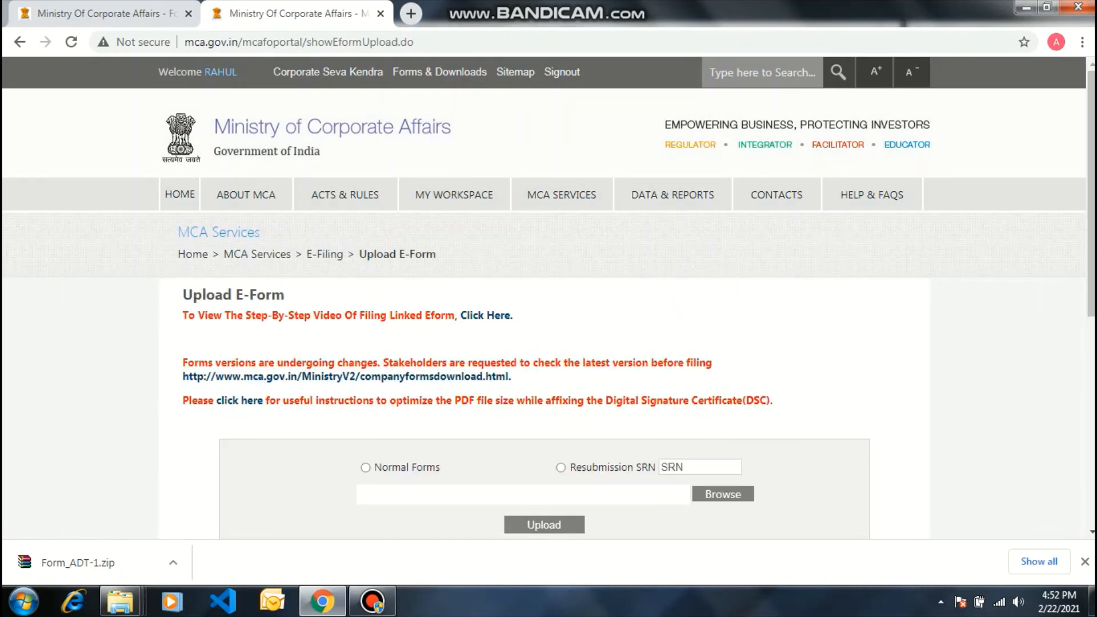
- Select Normal Forms as the filing type on the Upload E-Form page
{"action": "left_click", "coordinate": [366, 467]}
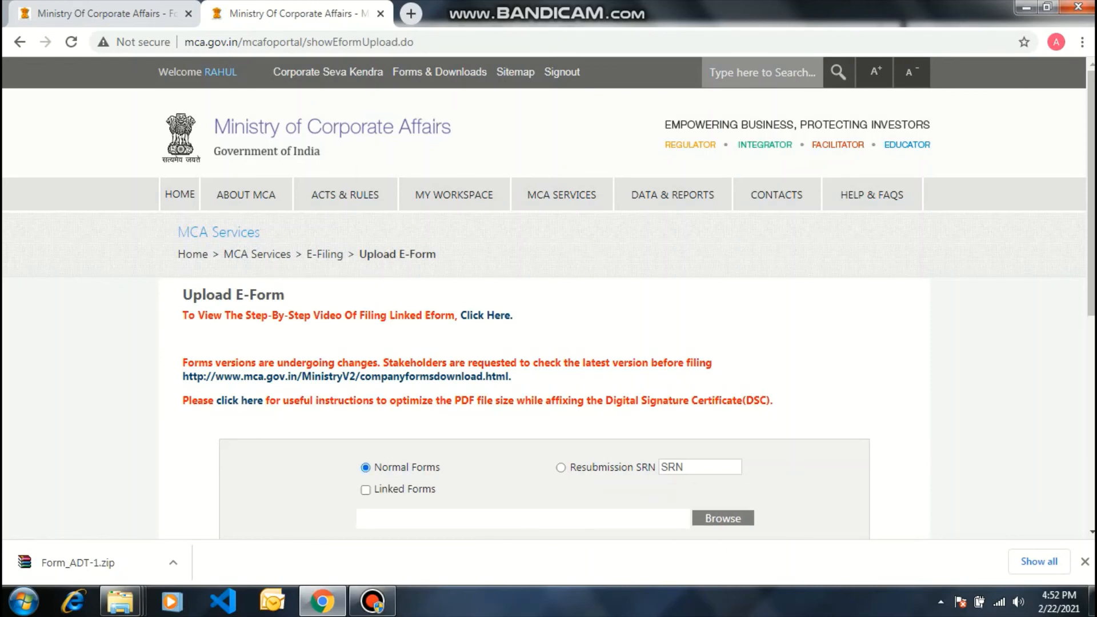
{"action": "scroll", "coordinate": [366, 467], "scroll_direction": "down", "scroll_amount": 3}
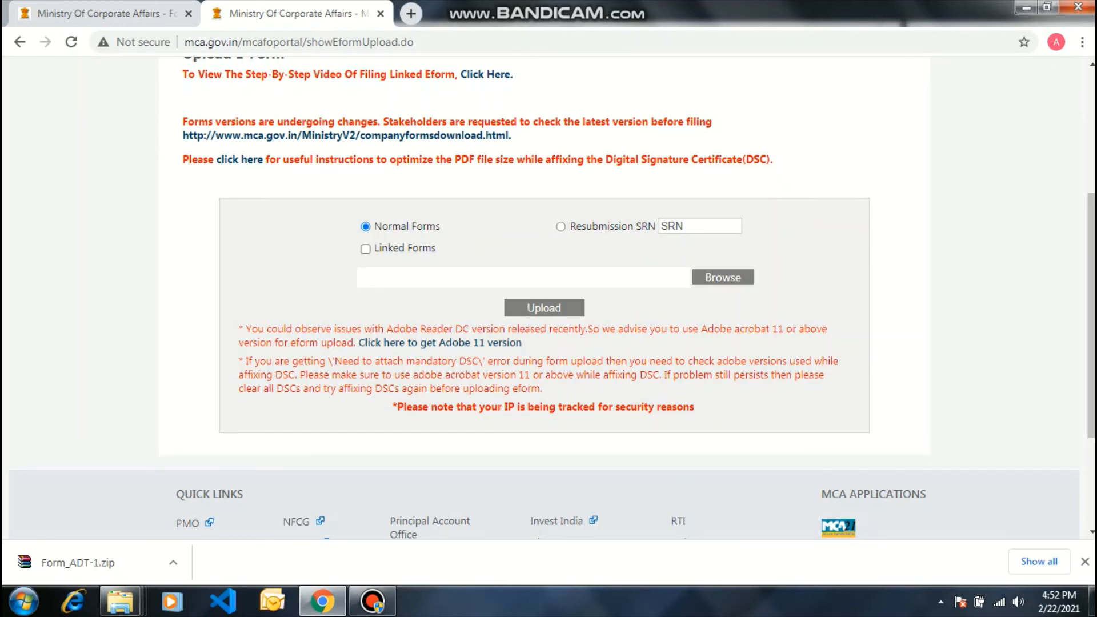
- Open the file chooser and search for the ADT-1 file using a pasted folder path
{"action": "left_click", "coordinate": [722, 277]}
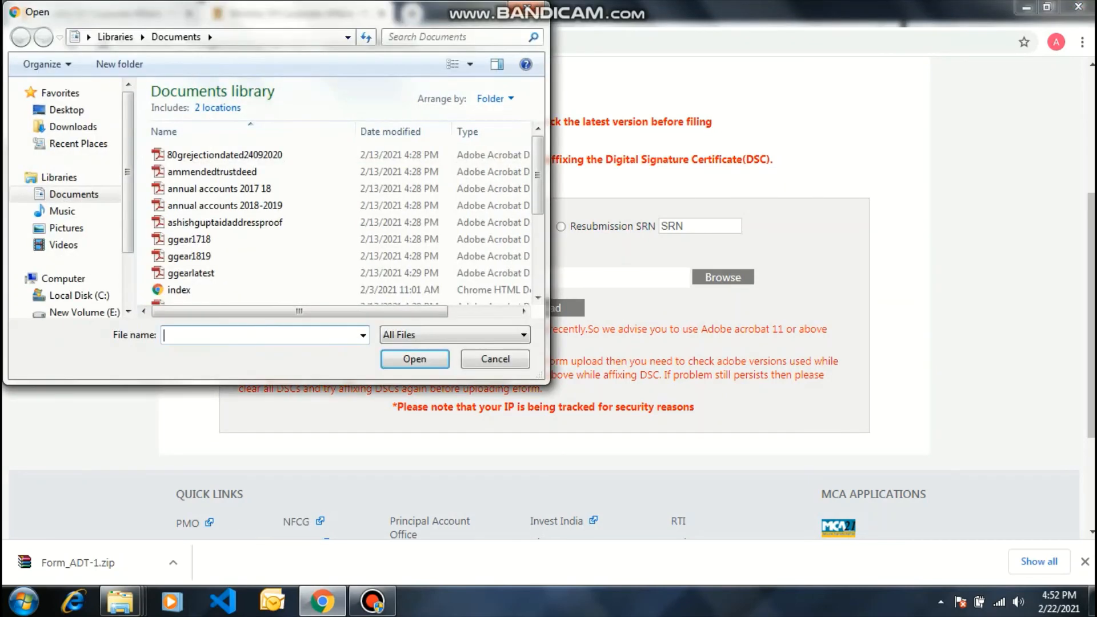
{"action": "left_click", "coordinate": [274, 37]}
{"action": "key", "text": "ctrl+v"}
{"action": "key", "text": "Return"}
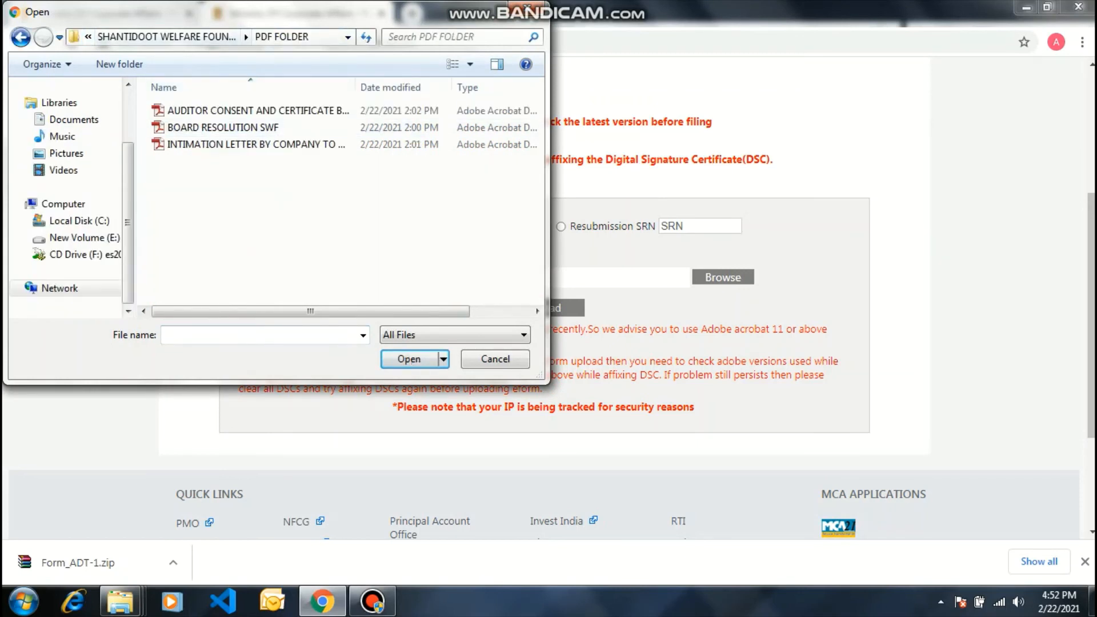
{"action": "left_click", "coordinate": [166, 37]}
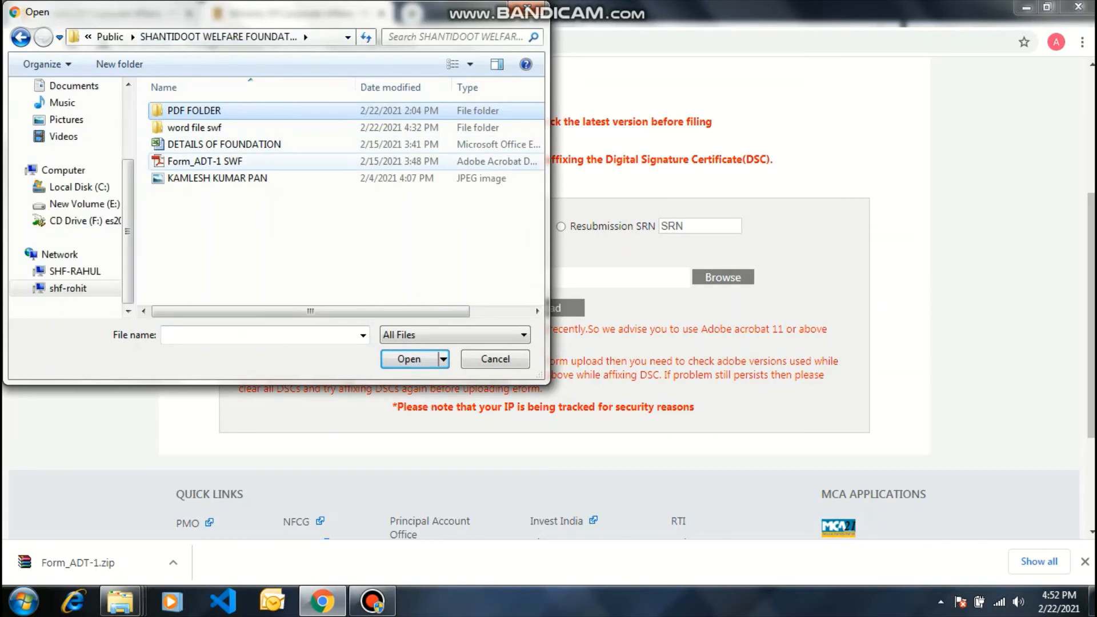
{"action": "left_click", "coordinate": [205, 161]}
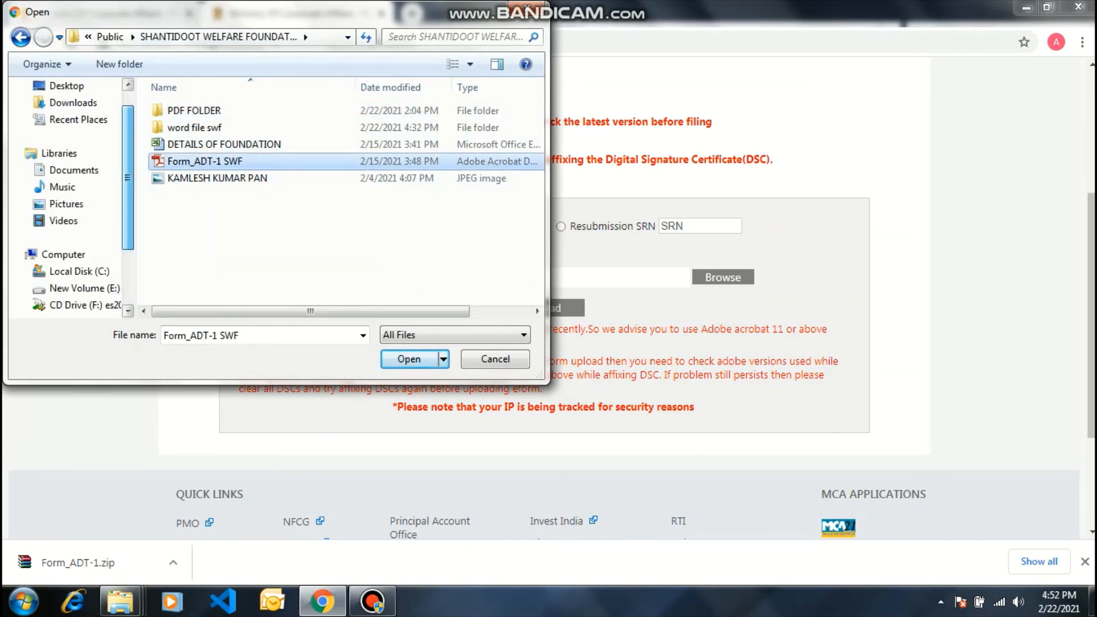
{"action": "left_click_drag", "start_coordinate": [128, 177], "coordinate": [128, 164]}
- Pick Form_ADT-1.pdf from Downloads > Form_ADT-1 > Form_ADT-1 and upload it
{"action": "left_click", "coordinate": [73, 127]}
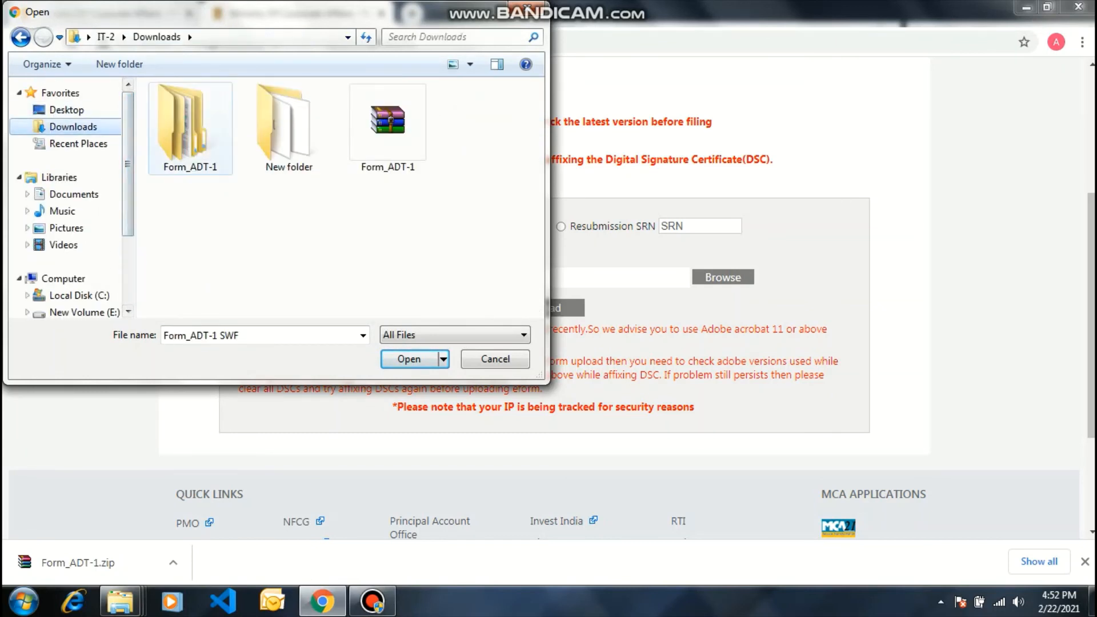
{"action": "double_click", "coordinate": [284, 131]}
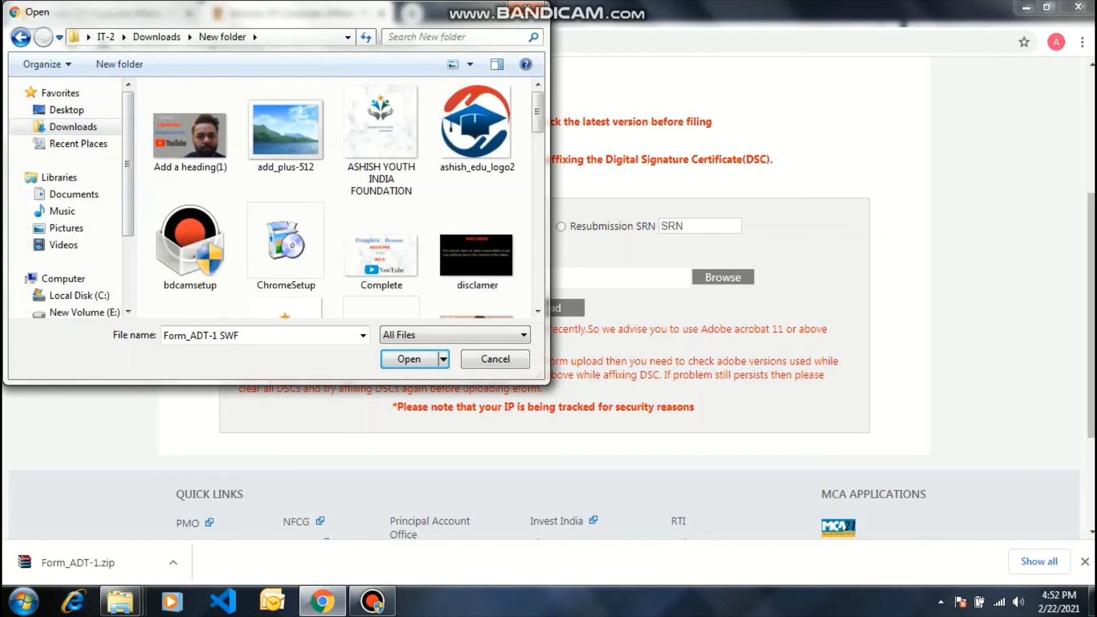
{"action": "left_click", "coordinate": [20, 37]}
{"action": "double_click", "coordinate": [191, 123]}
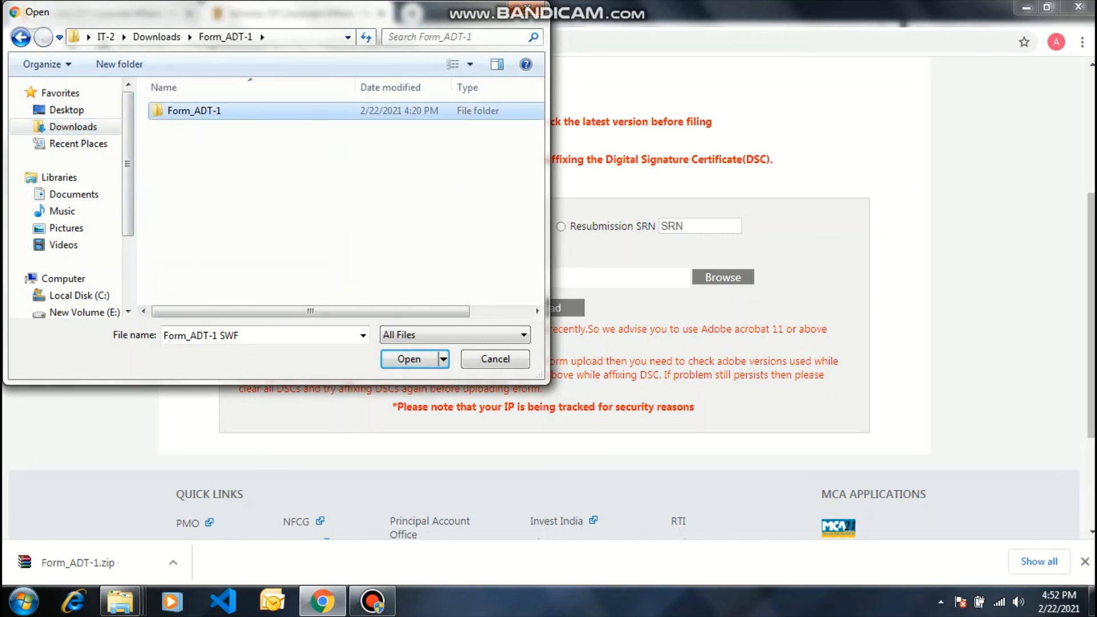
{"action": "double_click", "coordinate": [194, 111]}
{"action": "double_click", "coordinate": [195, 111]}
{"action": "left_click", "coordinate": [194, 111]}
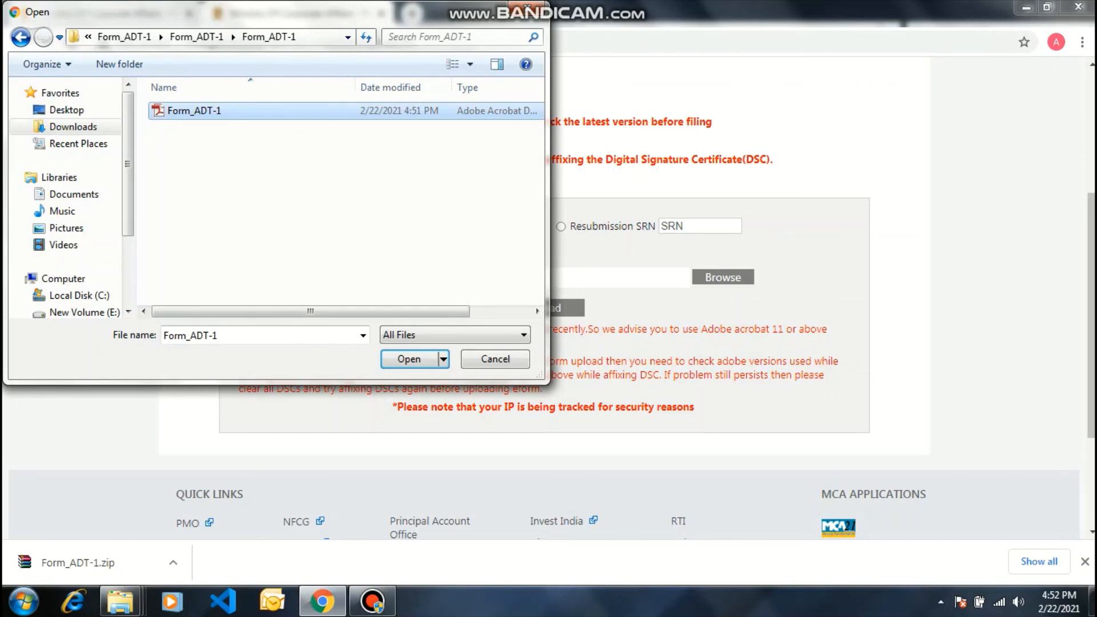
{"action": "key", "text": "Return"}
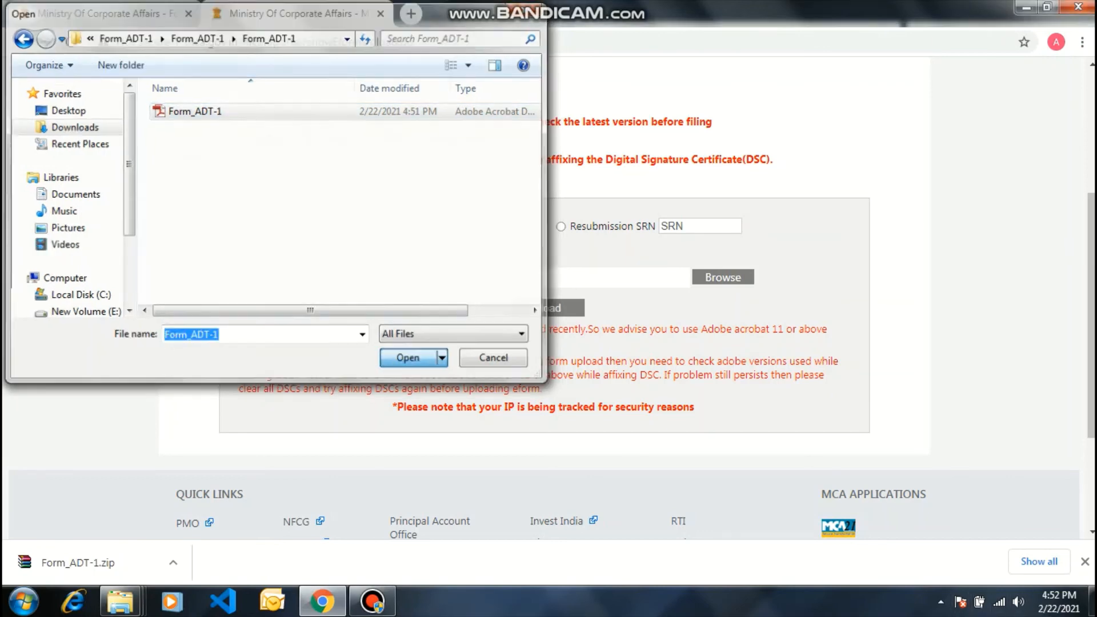
{"action": "left_click", "coordinate": [544, 308]}
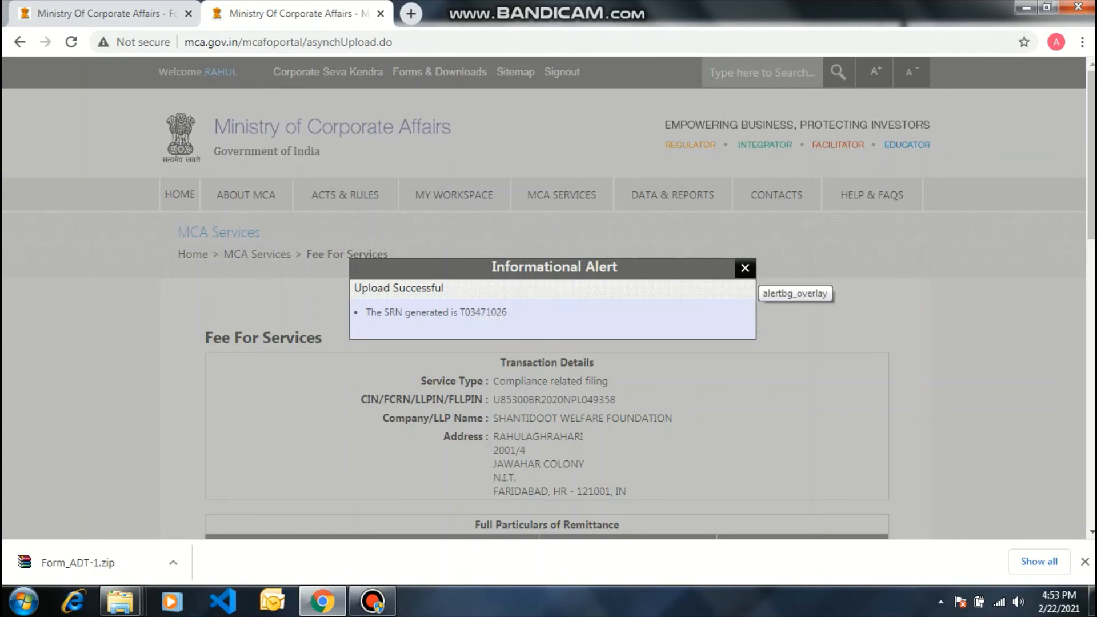
- Close the upload-successful alert and review the Rs 300.00 Normal Fee for Form ADT-1
{"action": "left_click", "coordinate": [745, 268]}
{"action": "scroll", "coordinate": [745, 268], "scroll_direction": "down", "scroll_amount": 7}
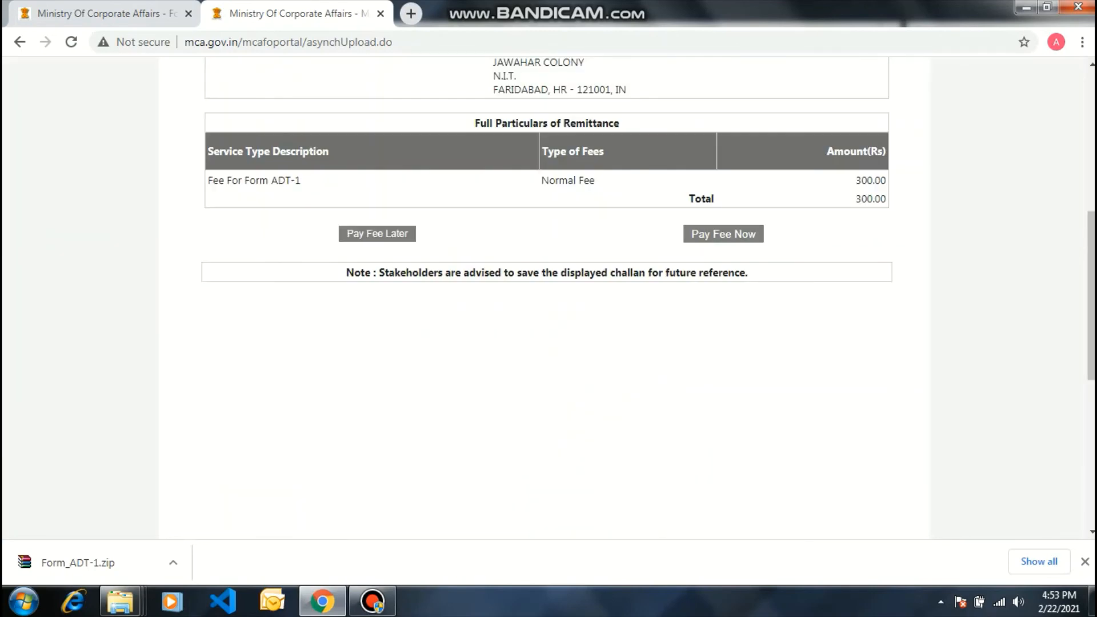
{"action": "scroll", "coordinate": [547, 297], "scroll_direction": "down", "scroll_amount": 3}
{"action": "scroll", "coordinate": [547, 297], "scroll_direction": "up", "scroll_amount": 1}
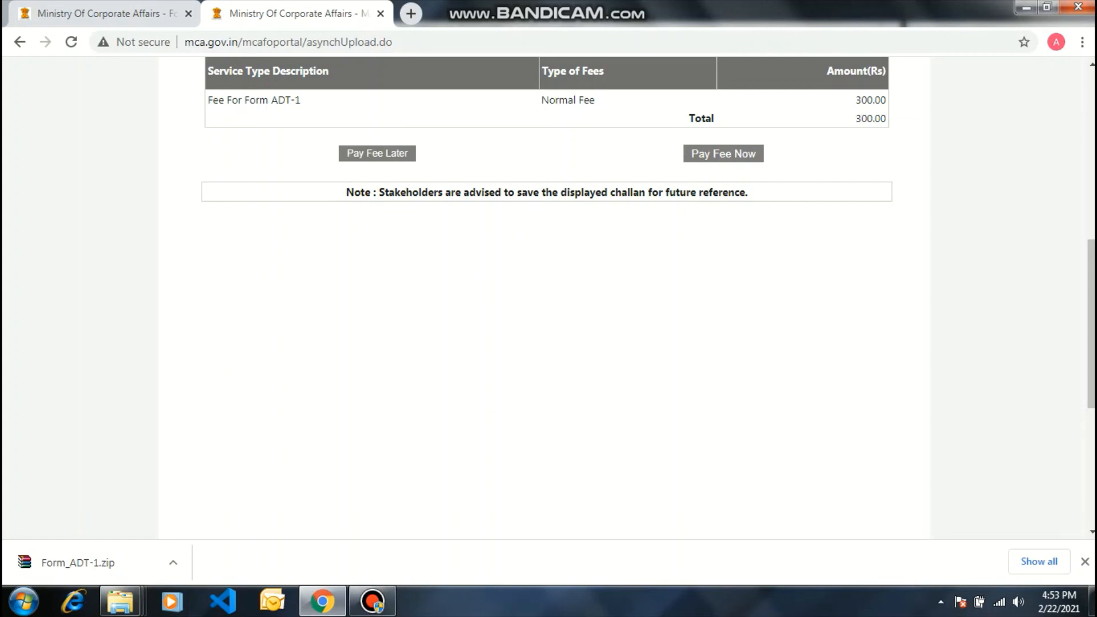
- Pay the fee by Internet Banking with State Bank of India and submit the payment option
{"action": "left_click", "coordinate": [723, 153]}
{"action": "scroll", "coordinate": [548, 297], "scroll_direction": "down", "scroll_amount": 4}
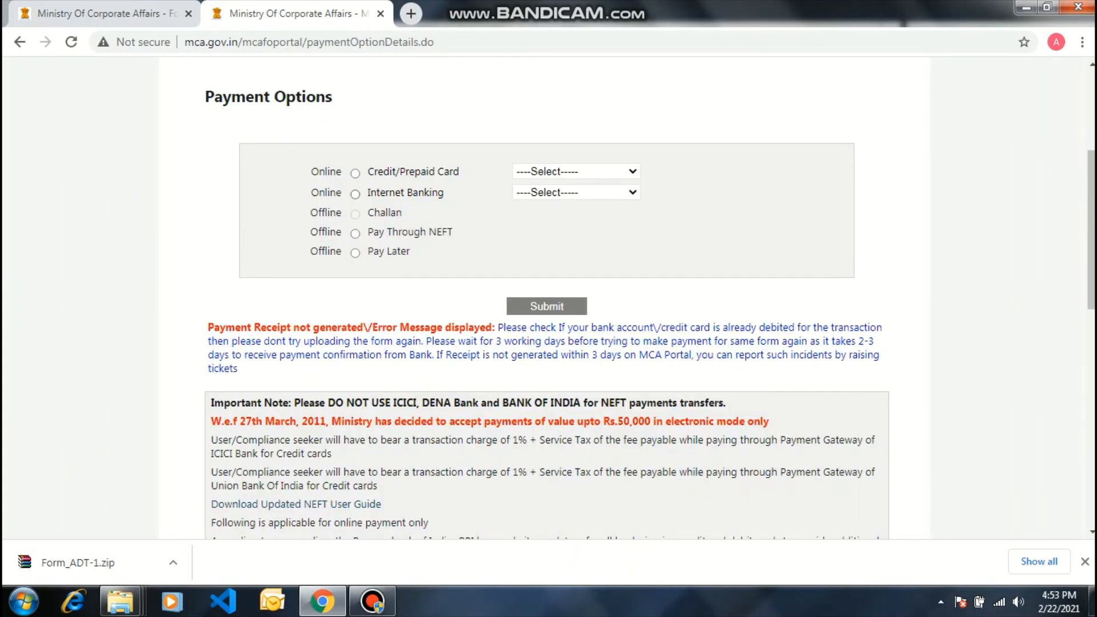
{"action": "left_click", "coordinate": [356, 194]}
{"action": "scroll", "coordinate": [549, 297], "scroll_direction": "up", "scroll_amount": 3}
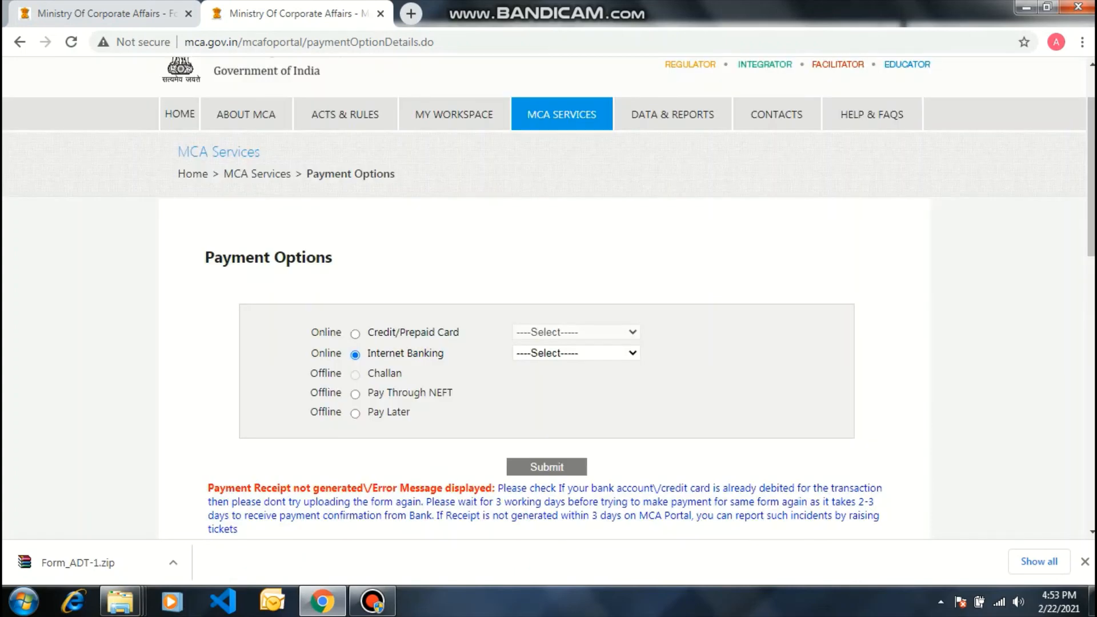
{"action": "scroll", "coordinate": [548, 297], "scroll_direction": "down", "scroll_amount": 1}
{"action": "left_click", "coordinate": [576, 273]}
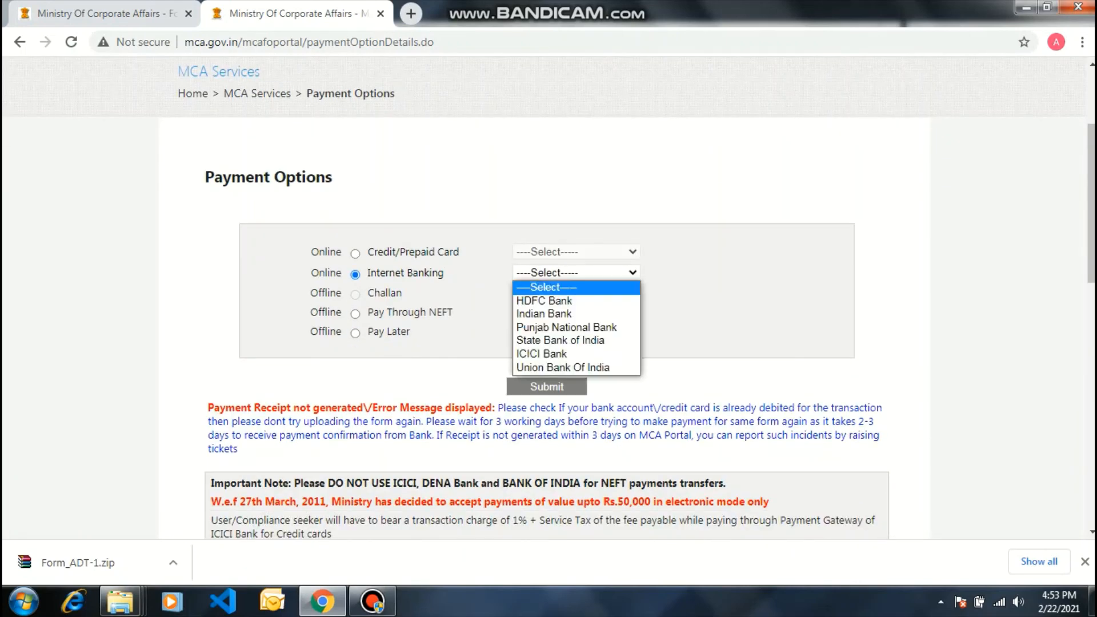
{"action": "left_click", "coordinate": [562, 340]}
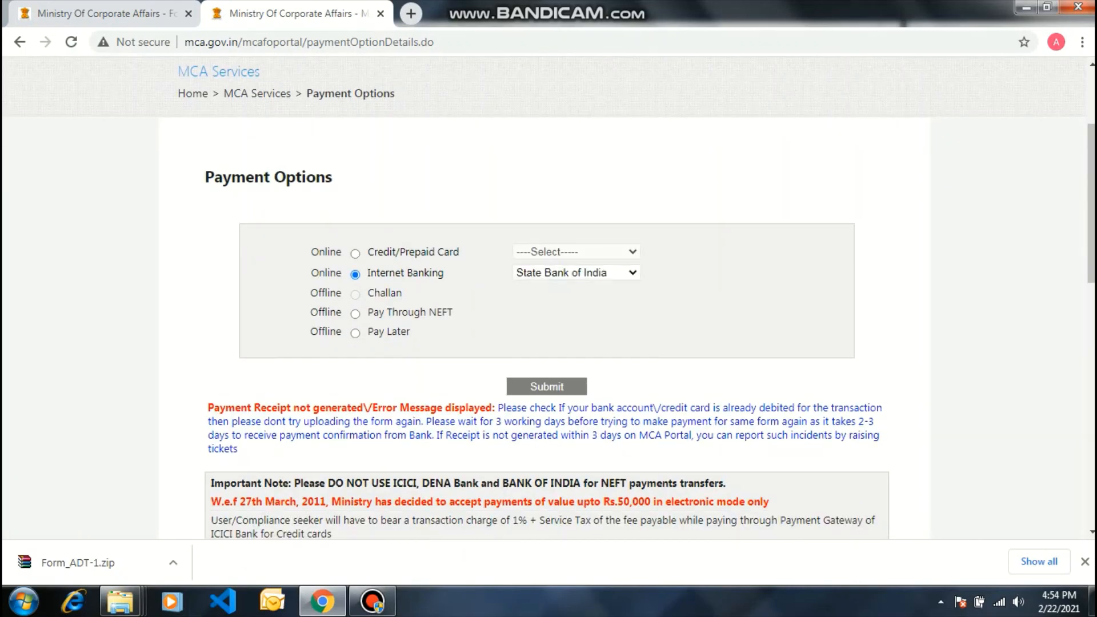
{"action": "scroll", "coordinate": [548, 297], "scroll_direction": "down", "scroll_amount": 4}
{"action": "left_click", "coordinate": [547, 145]}
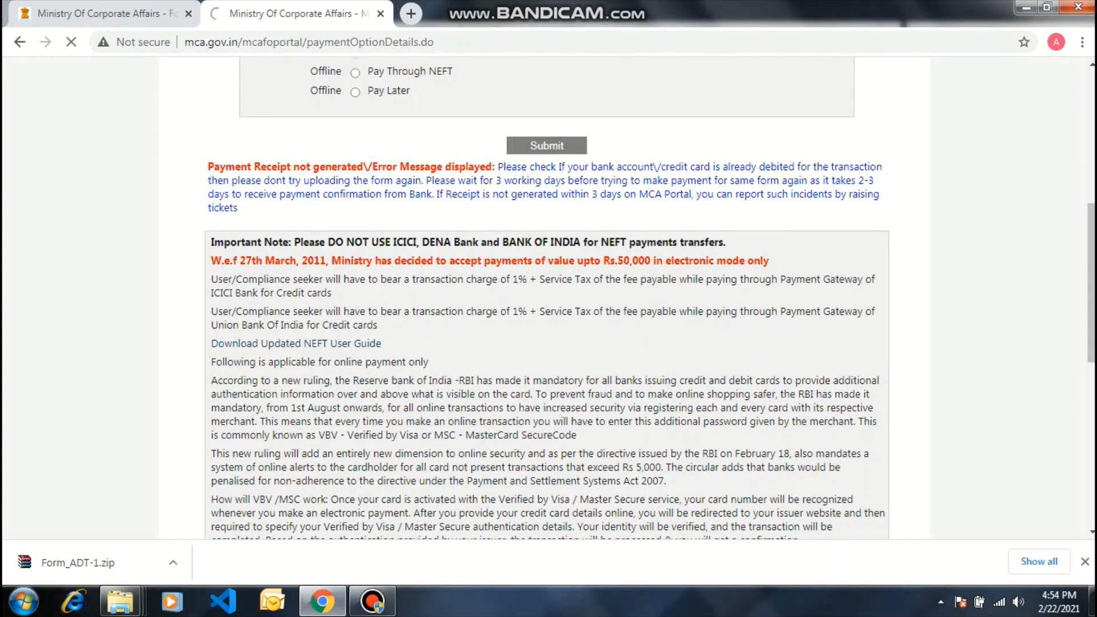
{"action": "mouse_move", "coordinate": [371, 601]}
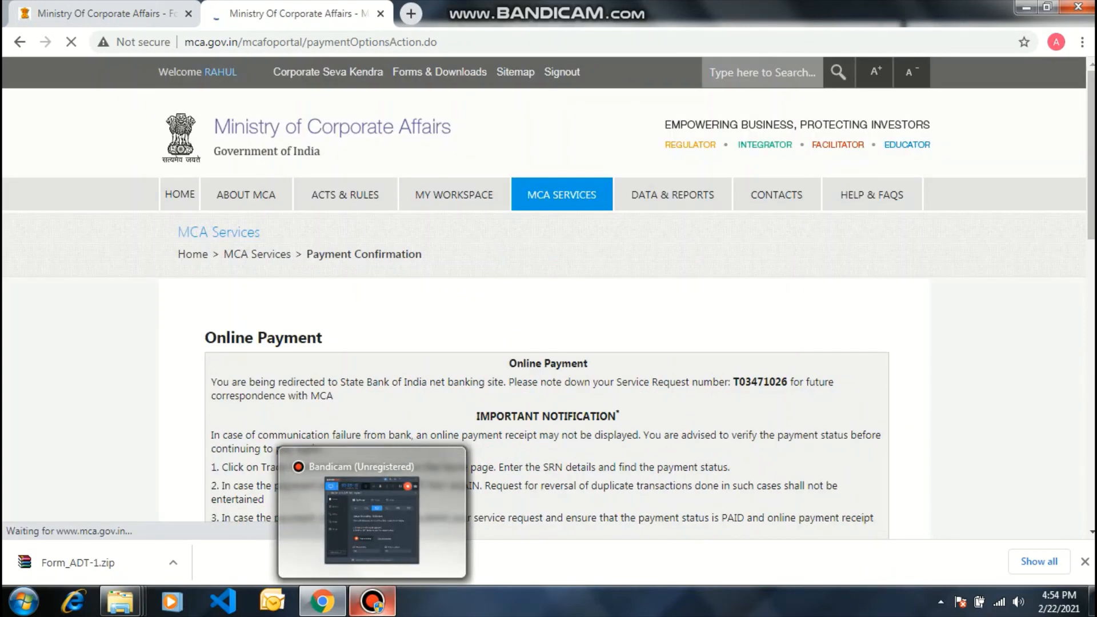
{"action": "scroll", "coordinate": [548, 297], "scroll_direction": "down", "scroll_amount": 7}
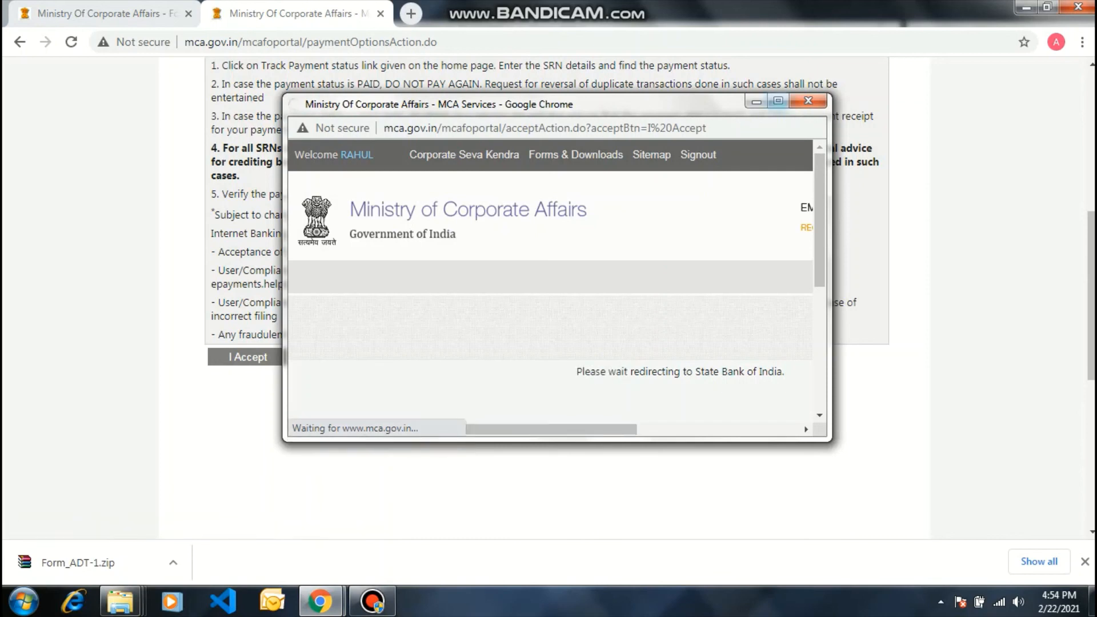
- Proceed past the merchant.onlinesbi.com certificate warning, resend the request, and continue to SBI net banking login
{"action": "left_click", "coordinate": [778, 102]}
{"action": "left_click", "coordinate": [345, 440]}
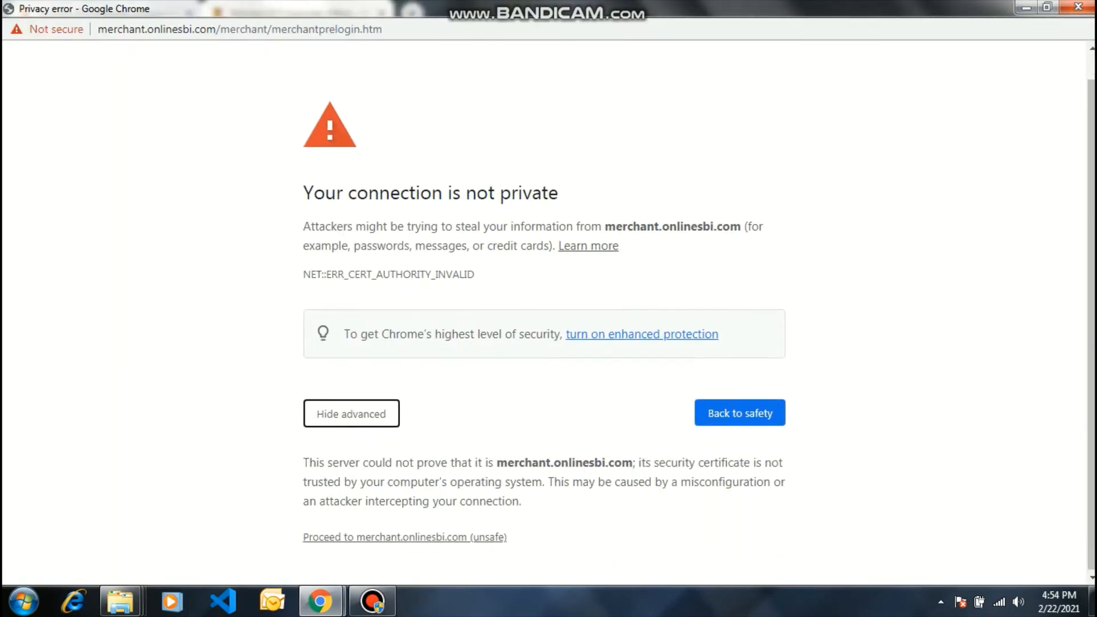
{"action": "left_click", "coordinate": [405, 536]}
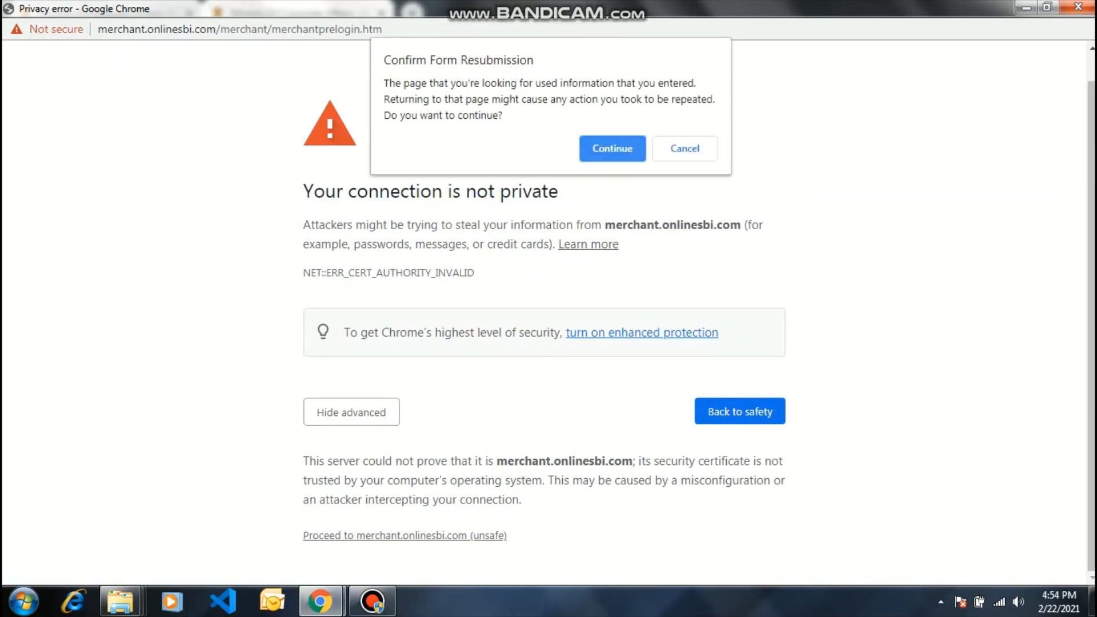
{"action": "left_click", "coordinate": [596, 154]}
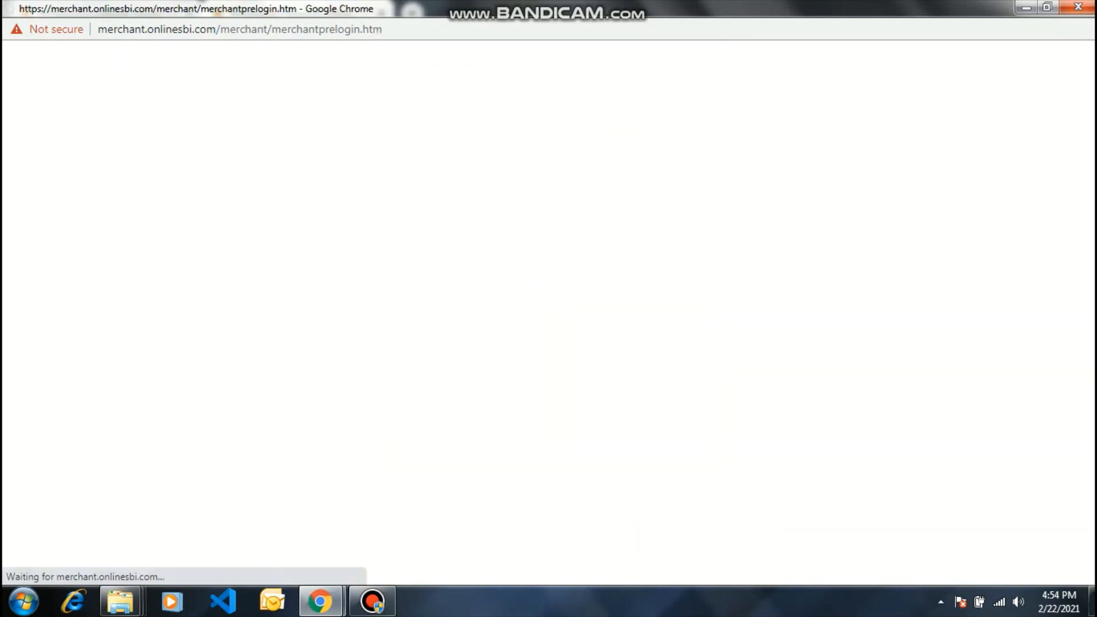
{"action": "left_click", "coordinate": [180, 196]}
{"action": "left_click", "coordinate": [201, 228]}
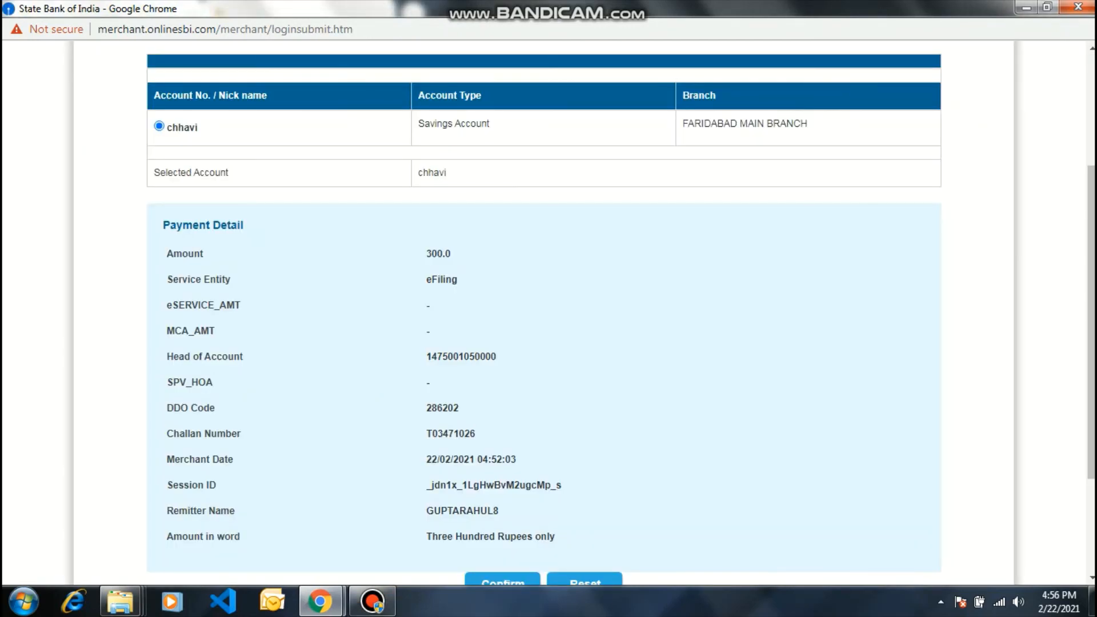
- Confirm the INR 300.00 MCA eFiling payment and authorise it with the SMS high security password
{"action": "scroll", "coordinate": [548, 313], "scroll_direction": "down", "scroll_amount": 2}
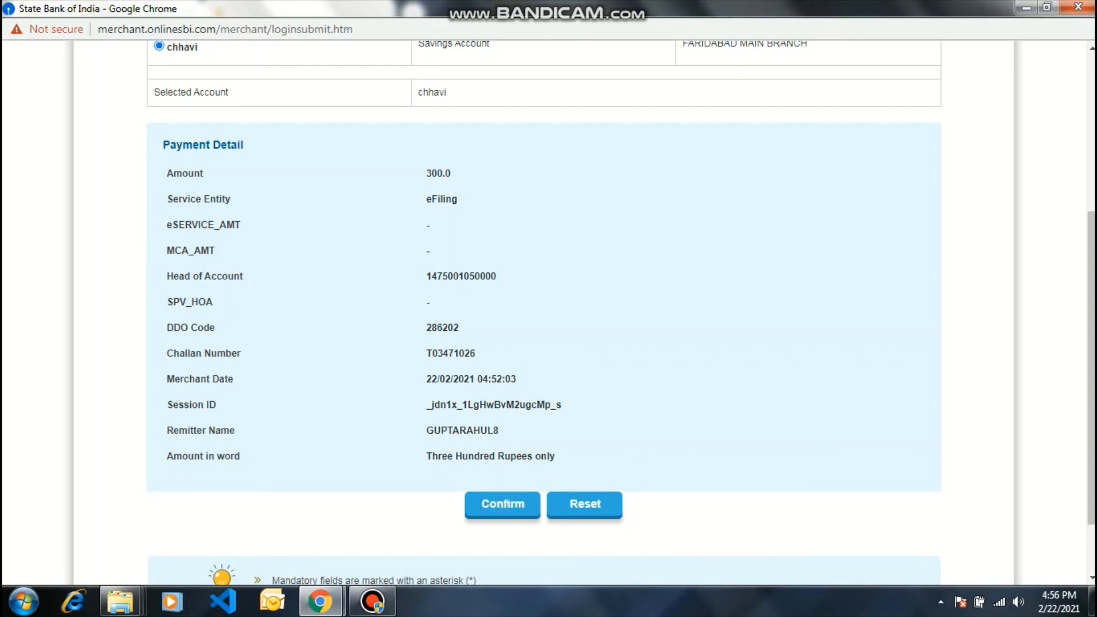
{"action": "left_click", "coordinate": [502, 505]}
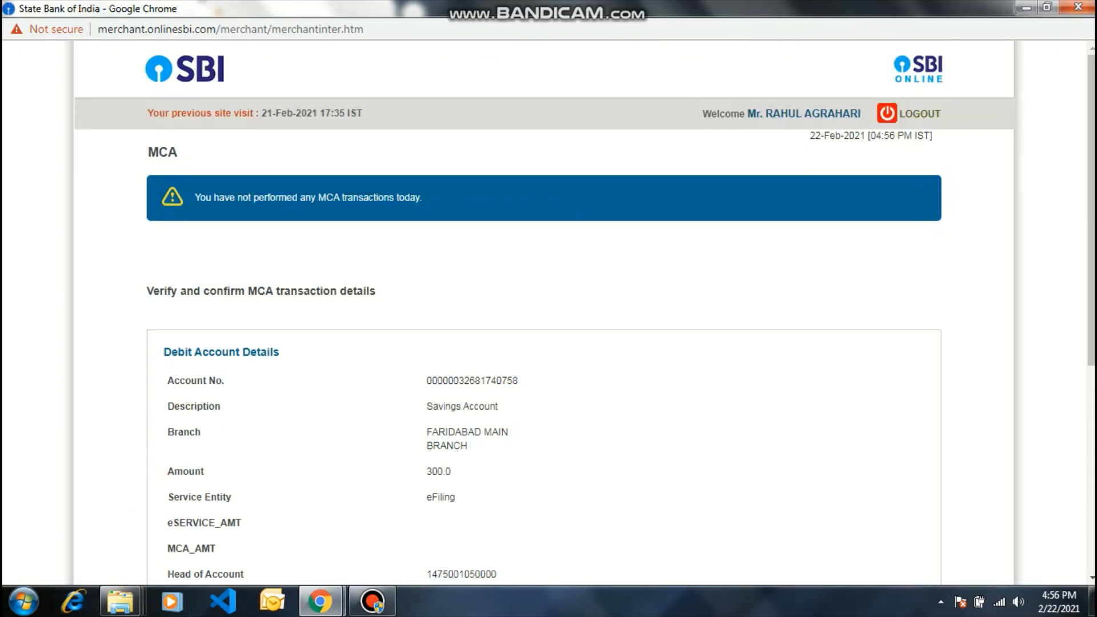
{"action": "scroll", "coordinate": [542, 315], "scroll_direction": "down", "scroll_amount": 4}
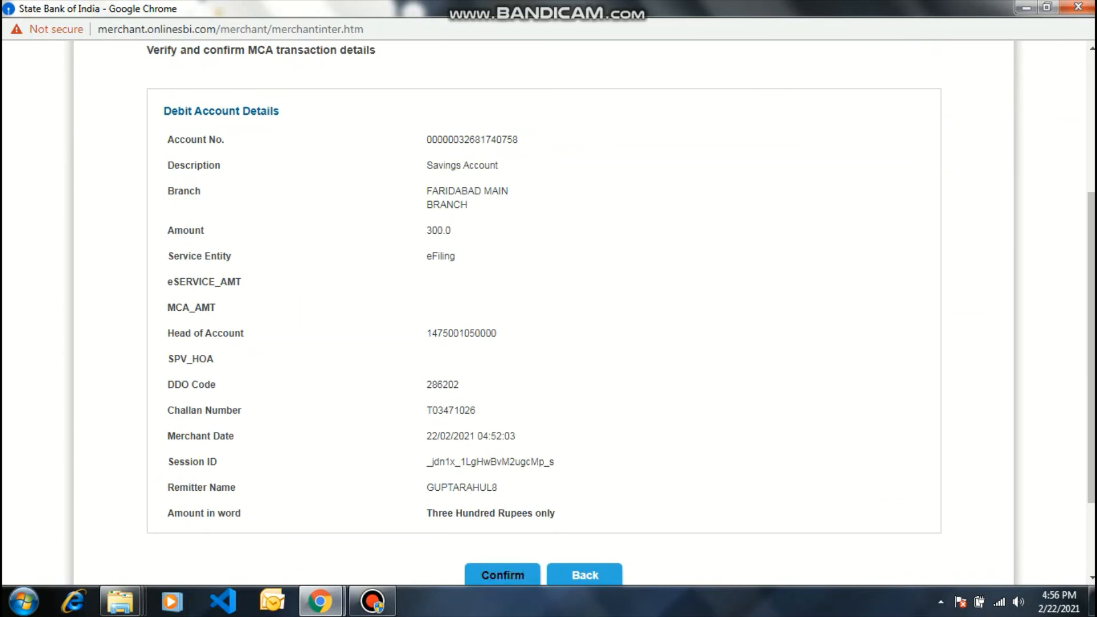
{"action": "left_click", "coordinate": [502, 575]}
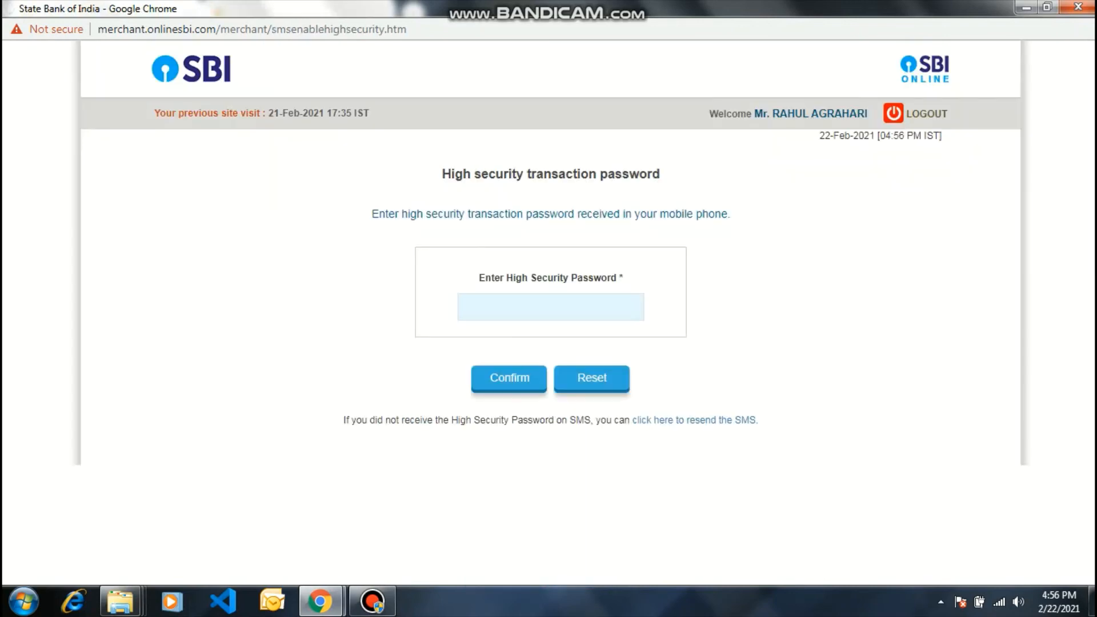
{"action": "left_click", "coordinate": [551, 307]}
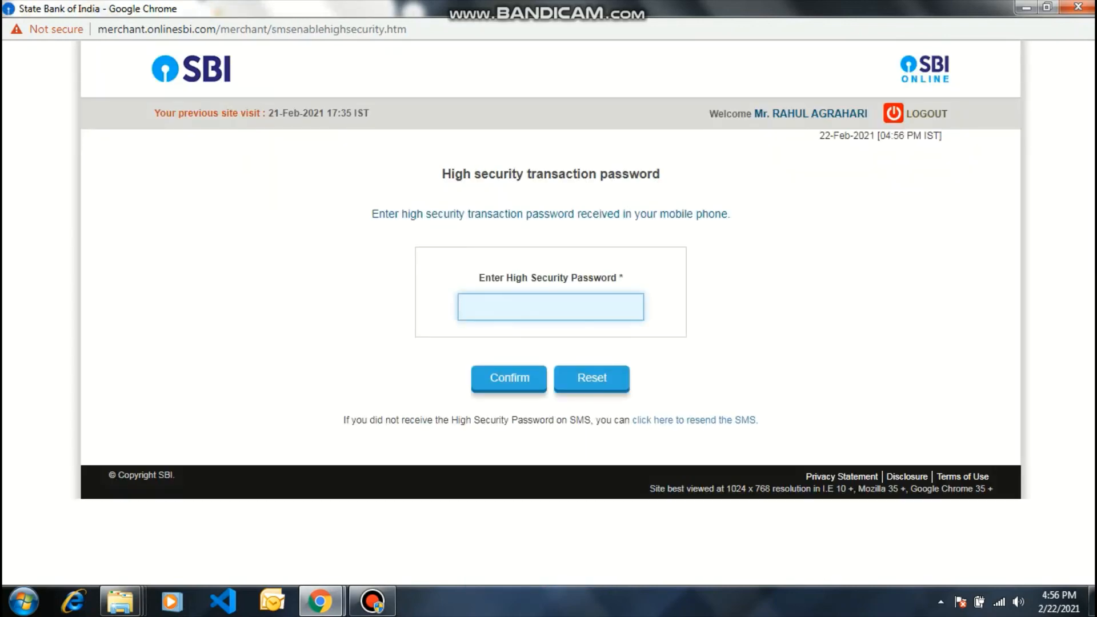
{"action": "type", "text": "••••••••"}
{"action": "left_click", "coordinate": [509, 378]}
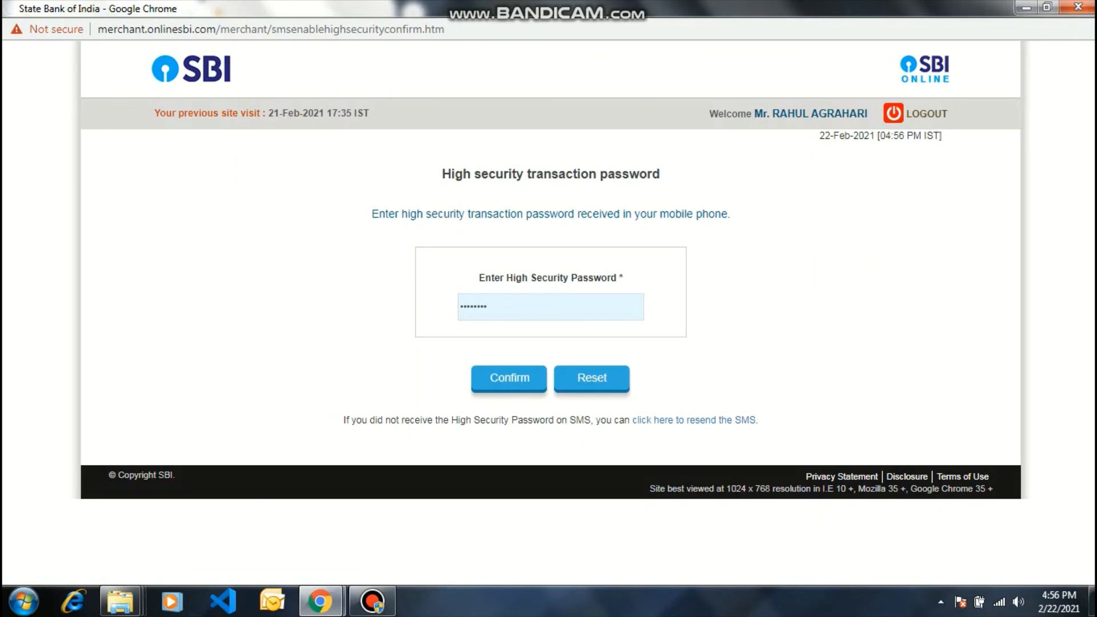
{"action": "scroll", "coordinate": [584, 309], "scroll_direction": "down", "scroll_amount": 1}
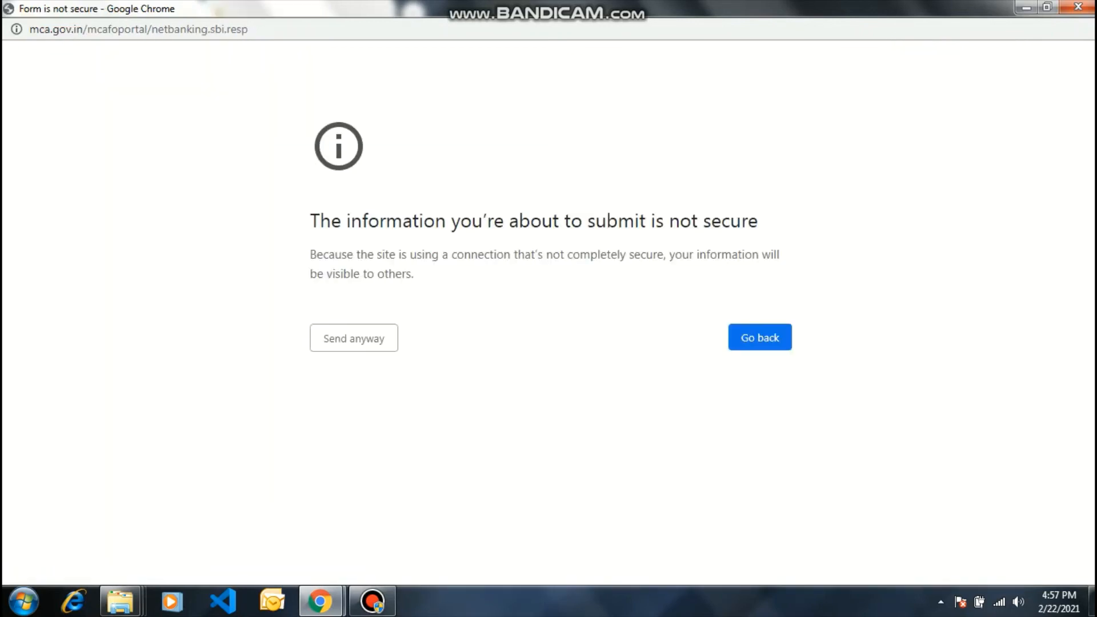
- Choose Send anyway on the insecure-form warning to return the payment response to mca.gov.in
{"action": "key", "text": "Tab"}
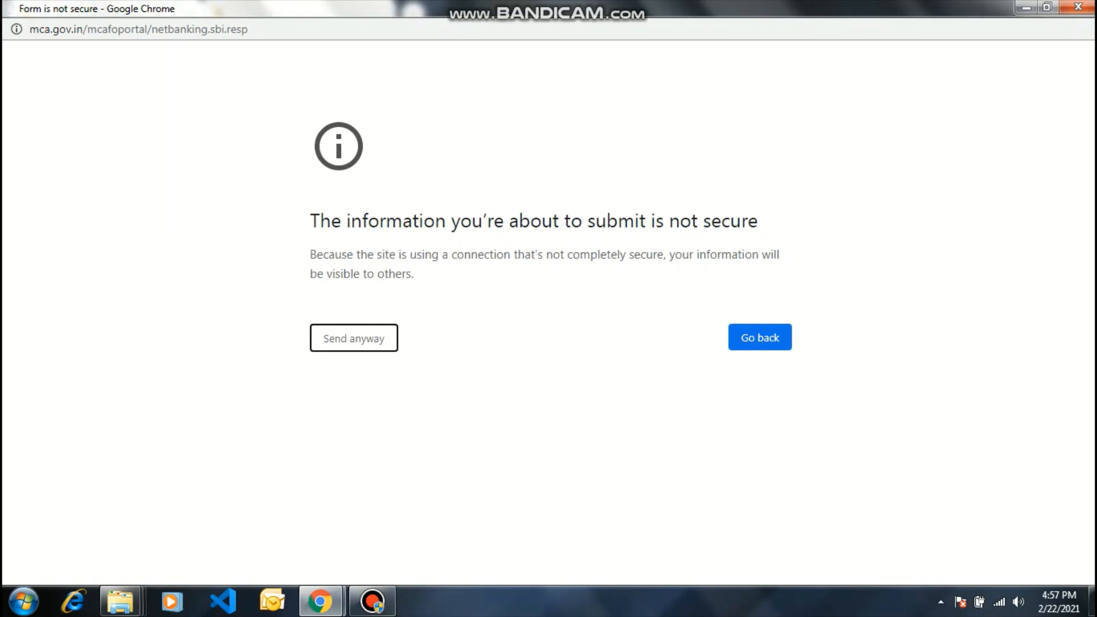
{"action": "key", "text": "Return"}
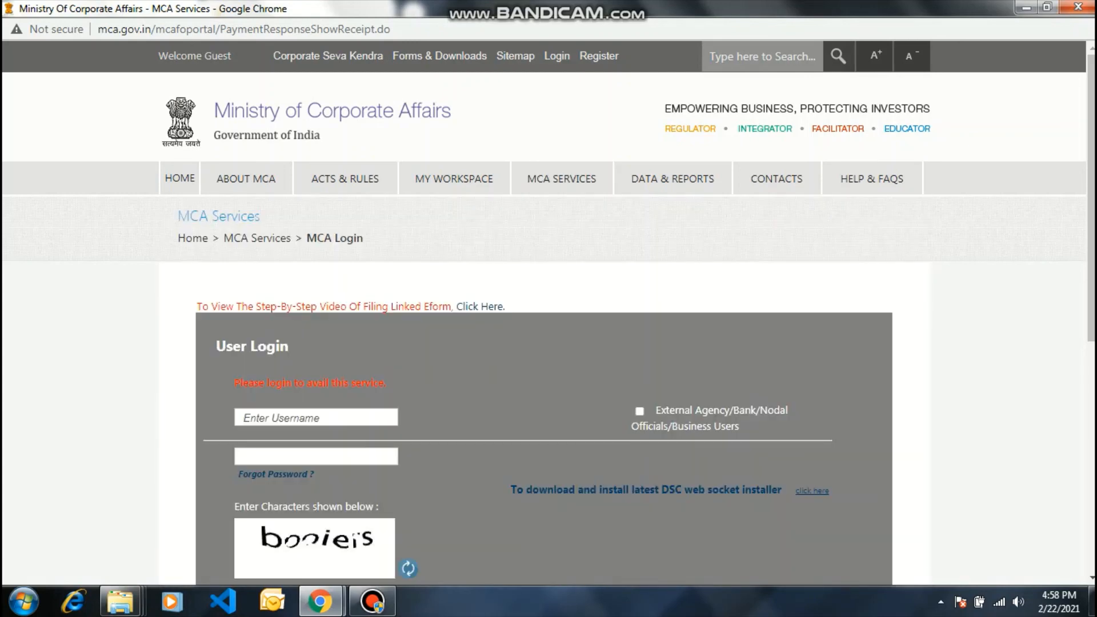
- Confirm Form ADT-1 filed 22/02/2021 shows Approved in eForm Filing Status, and copy its SRN
{"action": "left_click", "coordinate": [556, 55]}
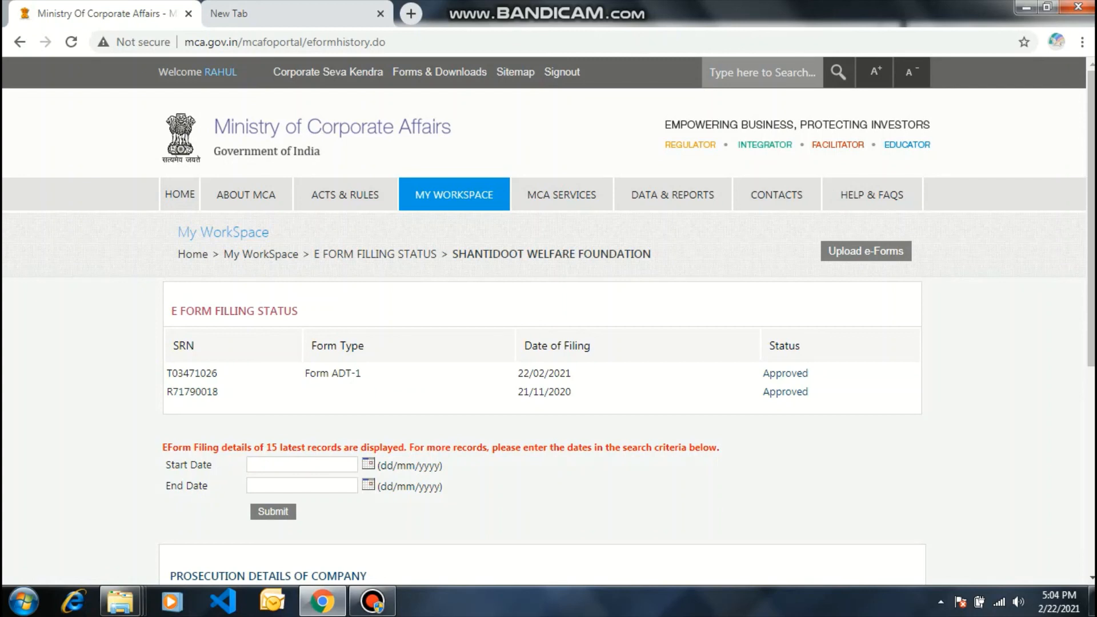
{"action": "left_click_drag", "start_coordinate": [517, 373], "coordinate": [566, 373]}
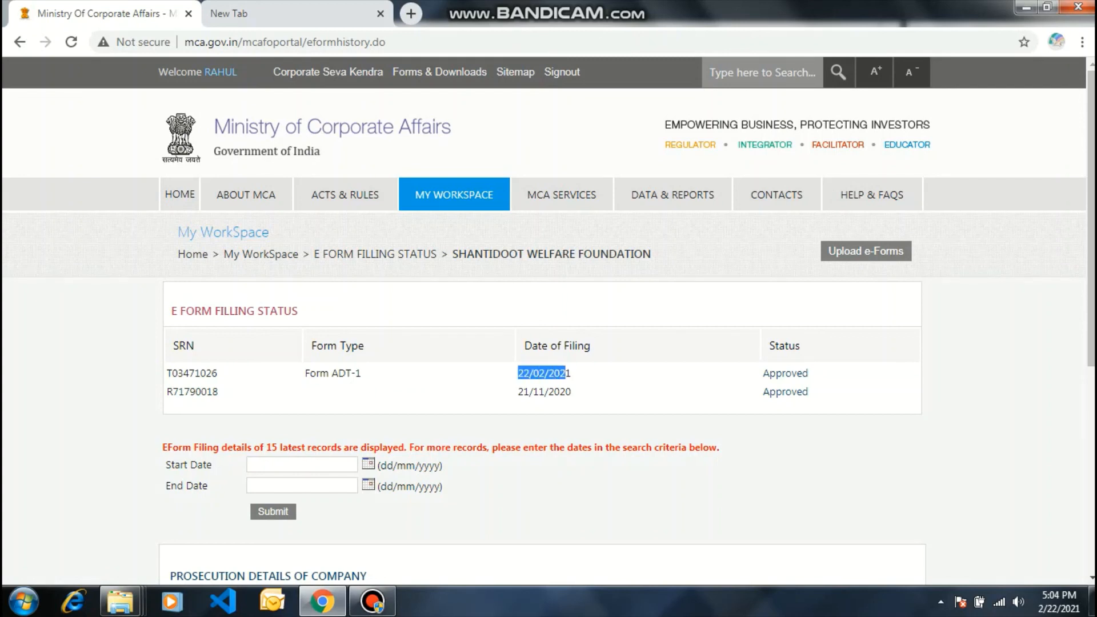
{"action": "mouse_move", "coordinate": [166, 360]}
{"action": "left_mouse_down"}
{"action": "mouse_move", "coordinate": [171, 373]}
{"action": "mouse_move", "coordinate": [212, 373]}
{"action": "mouse_move", "coordinate": [172, 373]}
{"action": "mouse_move", "coordinate": [166, 357]}
{"action": "mouse_move", "coordinate": [166, 373]}
{"action": "left_mouse_up"}
{"action": "key", "text": "ctrl+c"}
{"action": "left_click", "coordinate": [219, 373]}
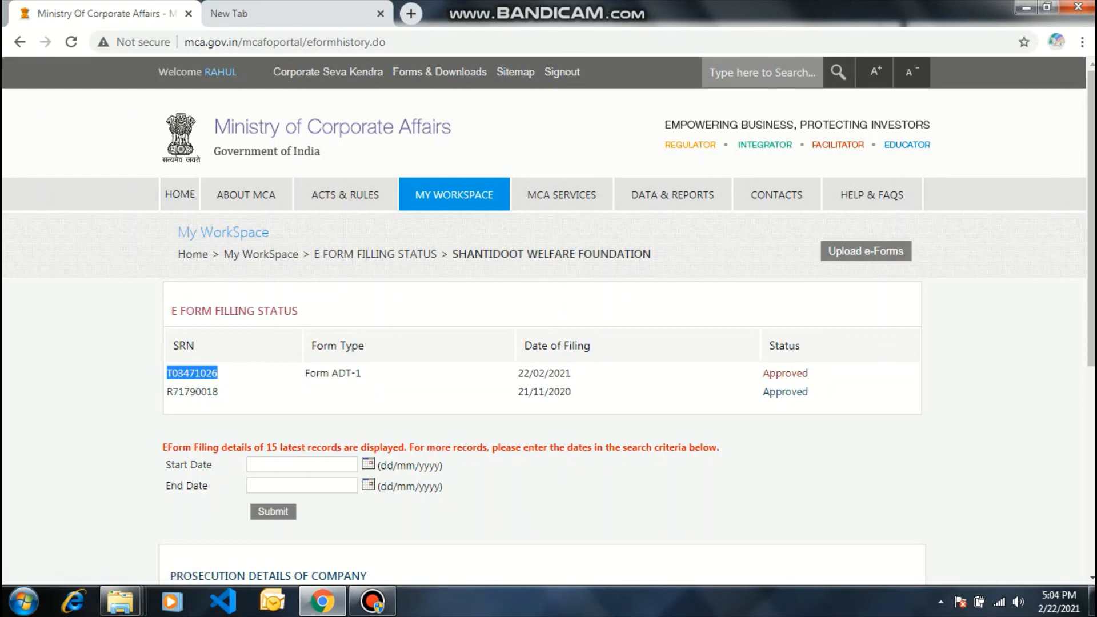
{"action": "mouse_move", "coordinate": [562, 195]}
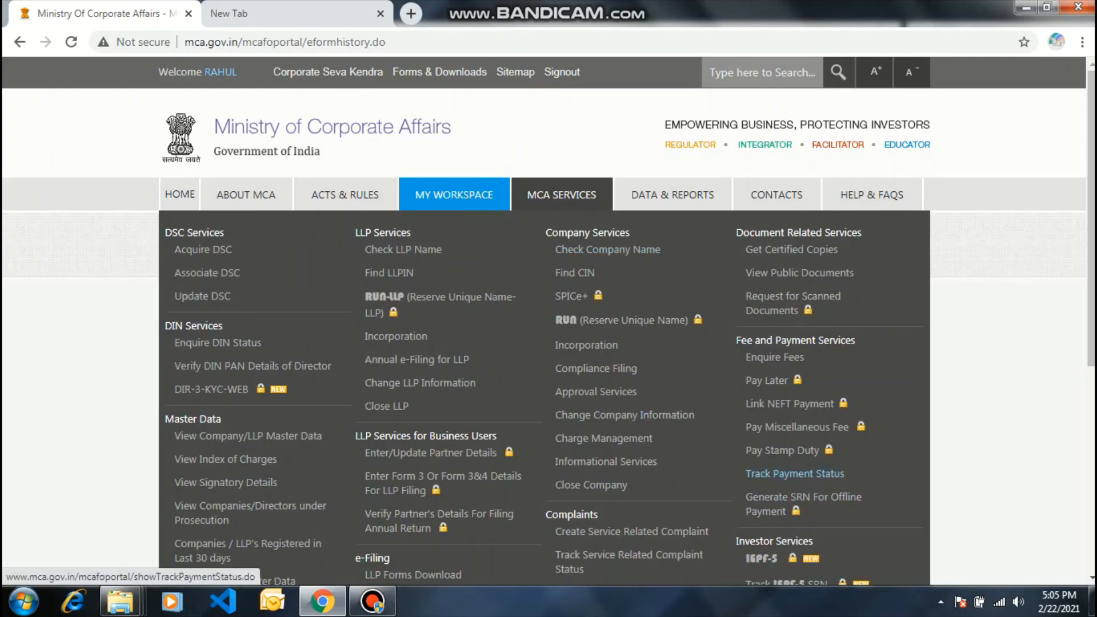
- Paste the ADT-1 SRN into Track SRN / Transaction Status and submit the lookup
{"action": "scroll", "coordinate": [790, 404], "scroll_direction": "down", "scroll_amount": 2}
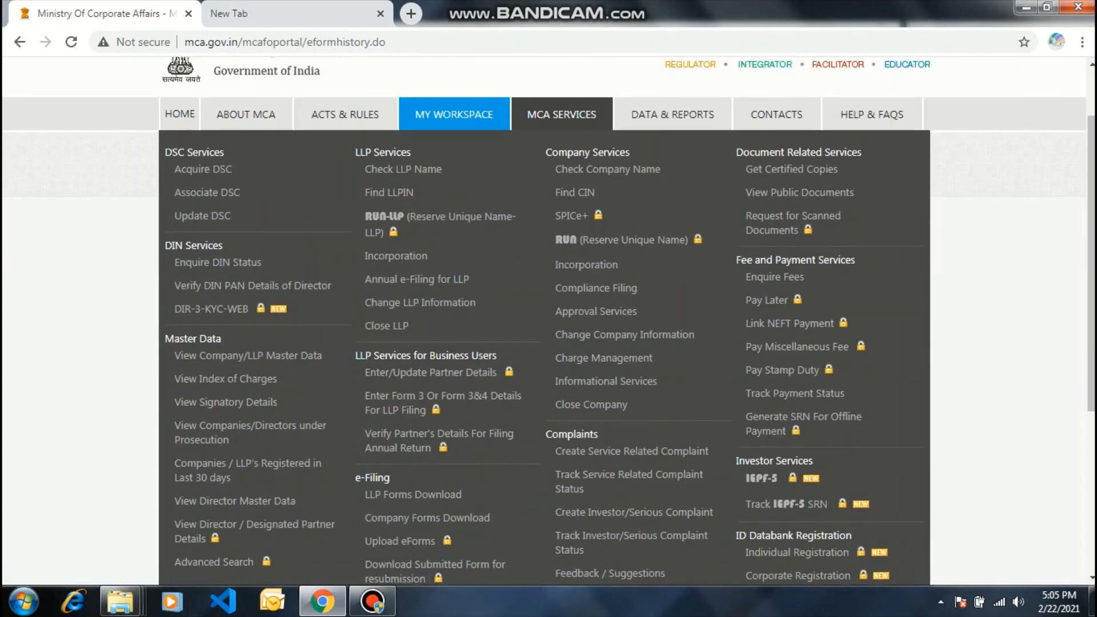
{"action": "scroll", "coordinate": [788, 423], "scroll_direction": "down", "scroll_amount": 2}
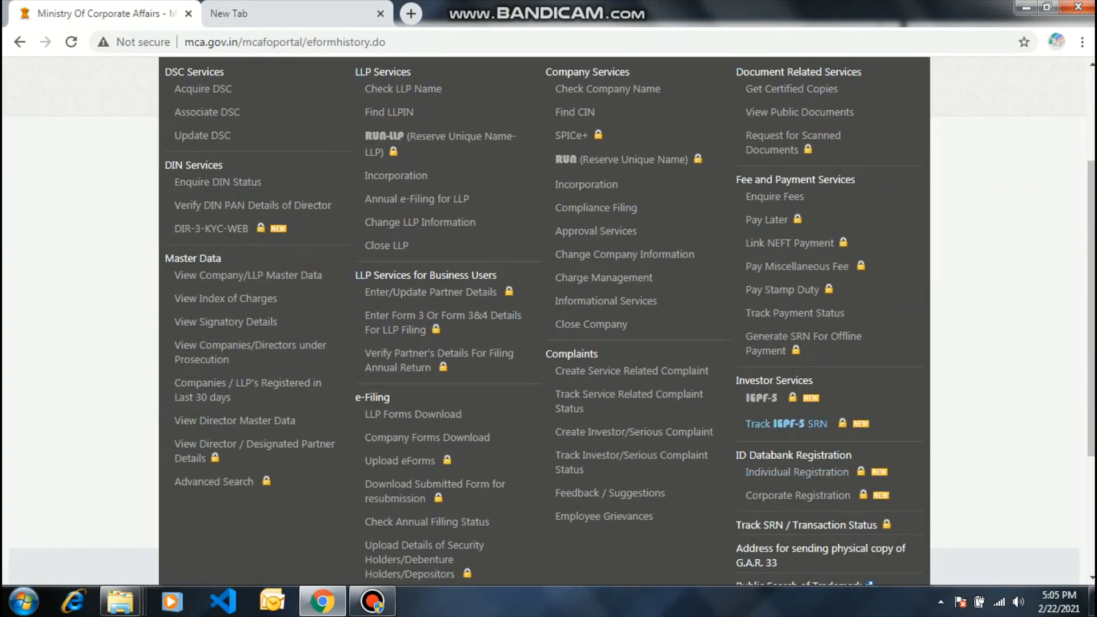
{"action": "scroll", "coordinate": [788, 424], "scroll_direction": "down", "scroll_amount": 2}
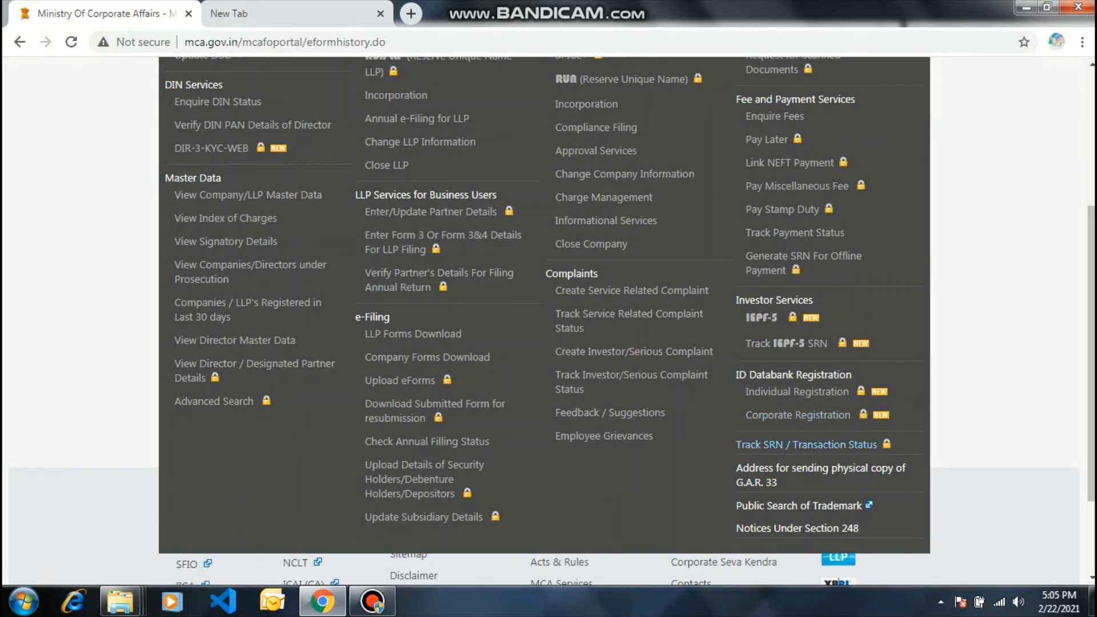
{"action": "left_click", "coordinate": [805, 444]}
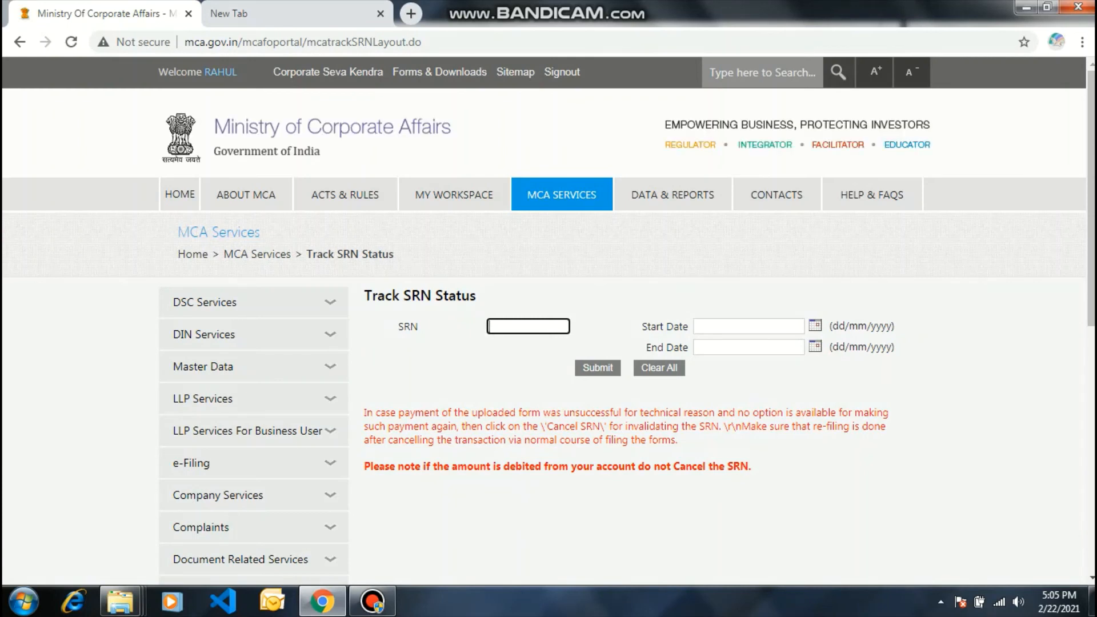
{"action": "key", "text": "ctrl+v"}
{"action": "key", "text": "Return"}
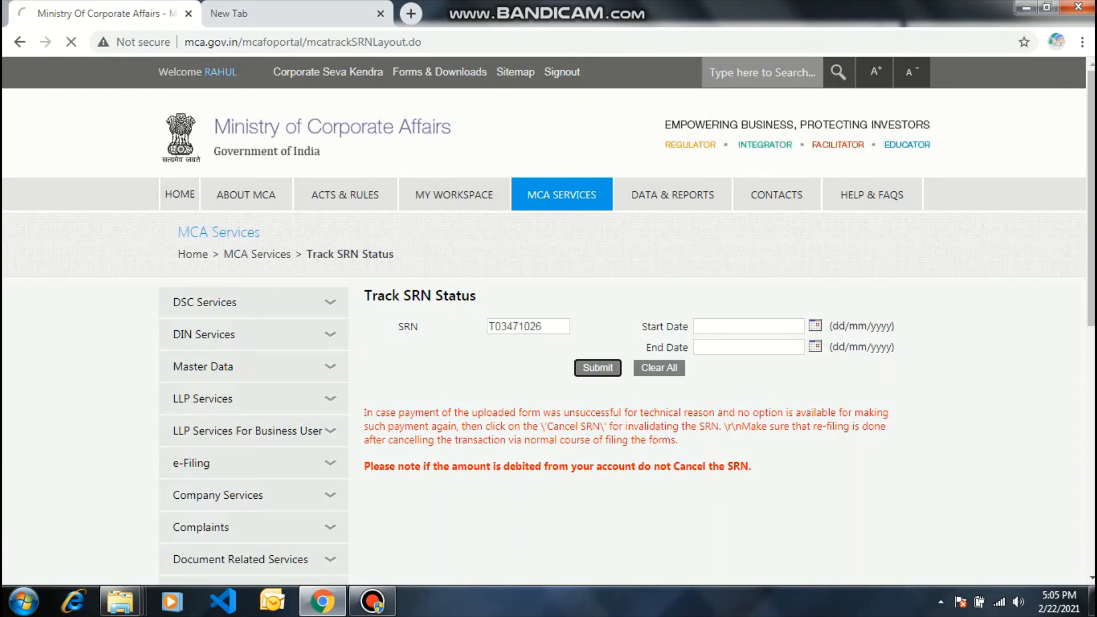